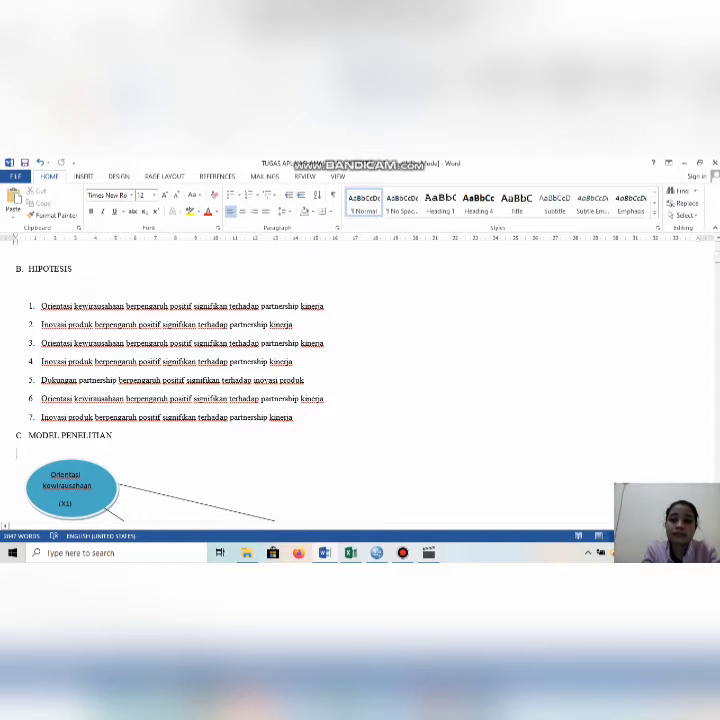
Review the research model diagram with its Dukungan partnership and Kinerja variables and the Uji Validitas table in the document
scroll(360, 380, down, 3)
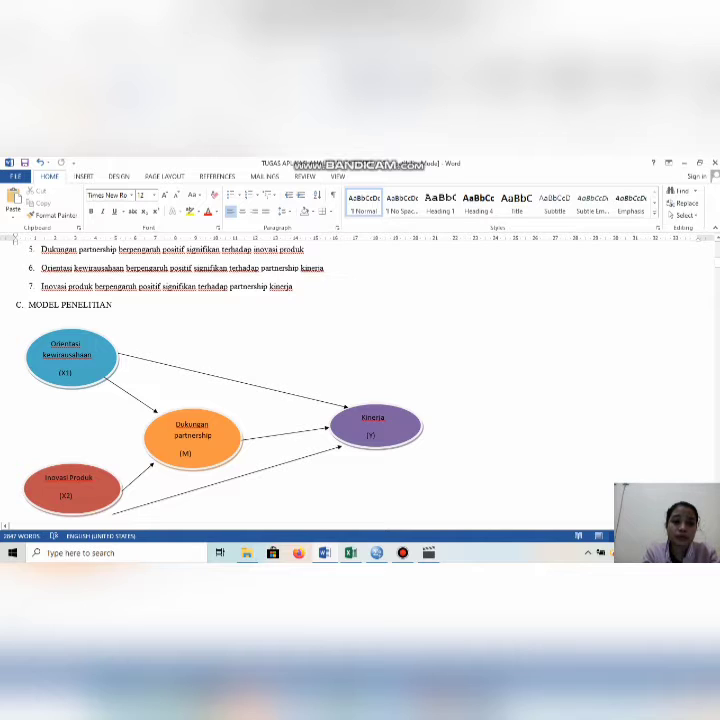
click(192, 435)
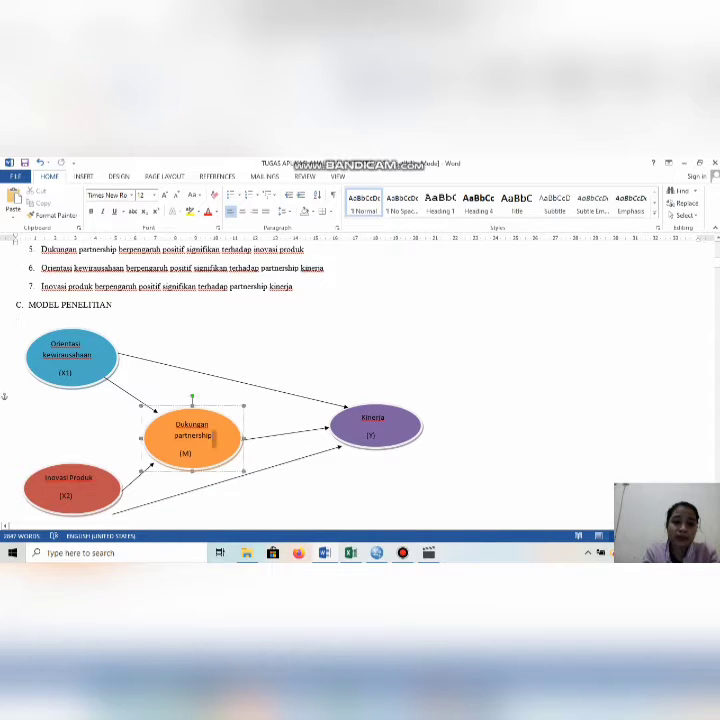
double_click(192, 435)
click(373, 419)
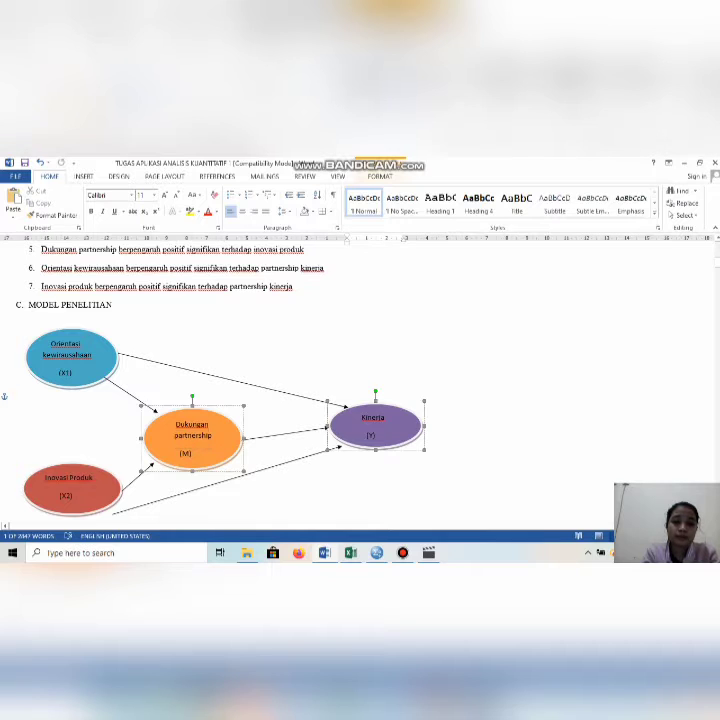
click(16, 416)
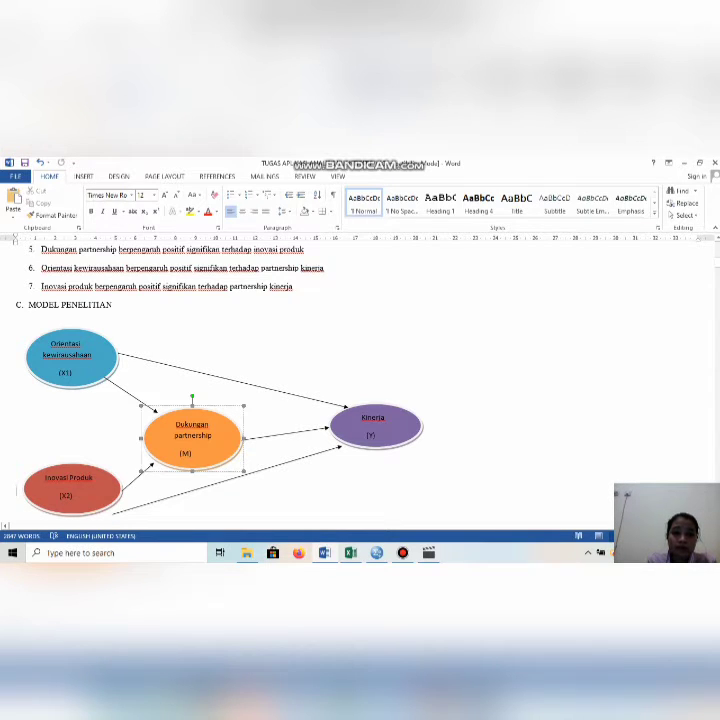
scroll(360, 380, down, 3)
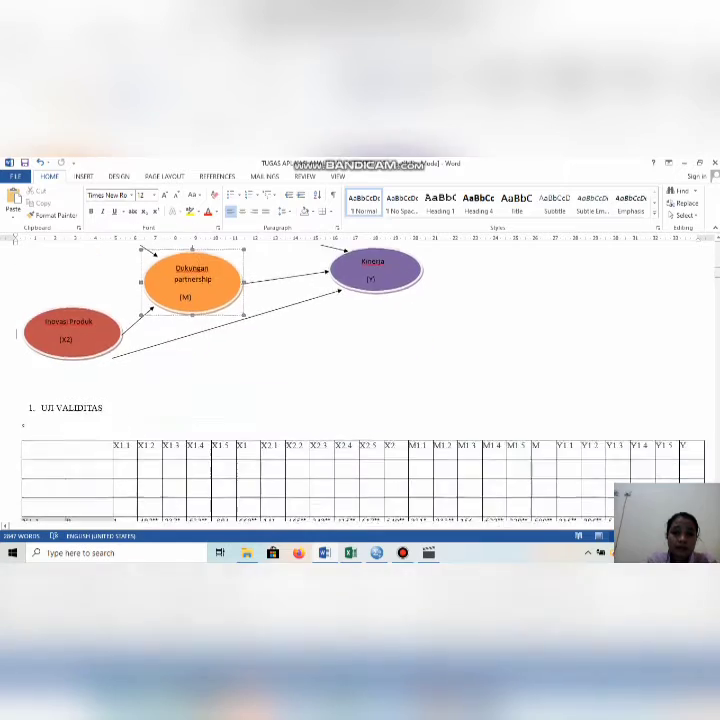
scroll(360, 380, down, 5)
scroll(360, 380, up, 5)
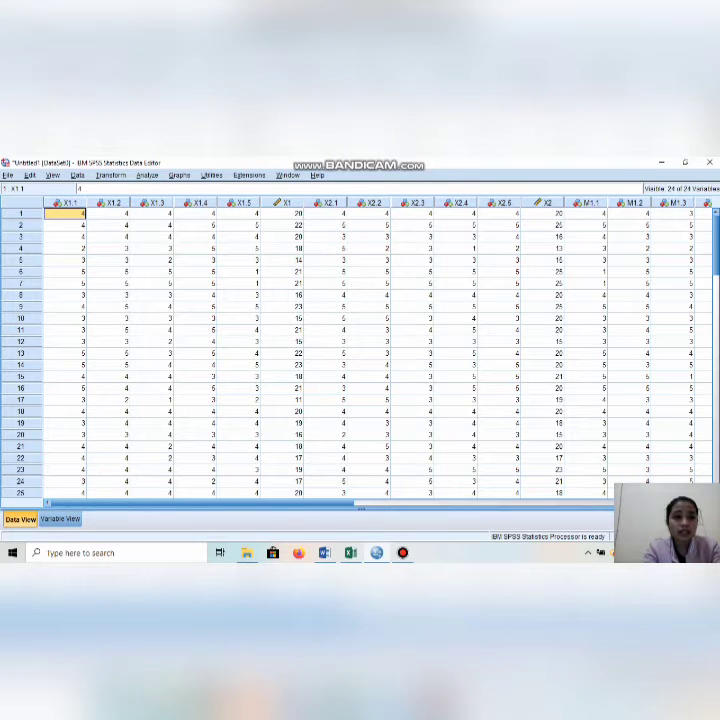
Switch to the SPSS Data Editor and set up a Bivariate Correlations analysis with all variables from X1.1 to Y1
key(alt+a)
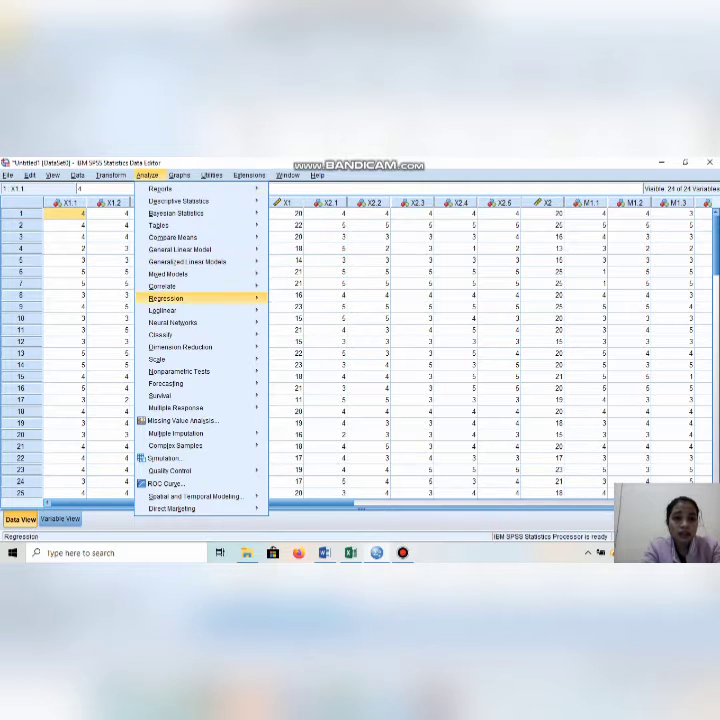
mouse_move(157, 359)
mouse_move(162, 286)
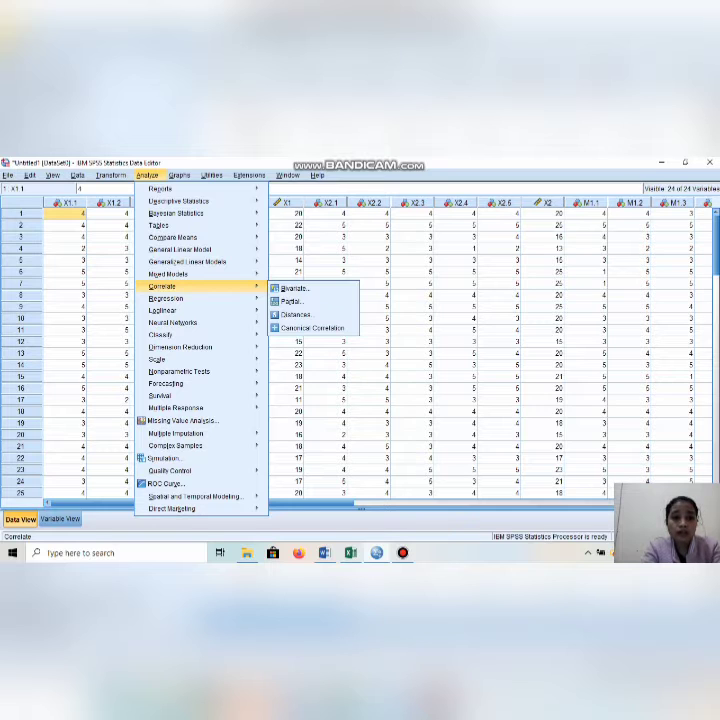
key(Return)
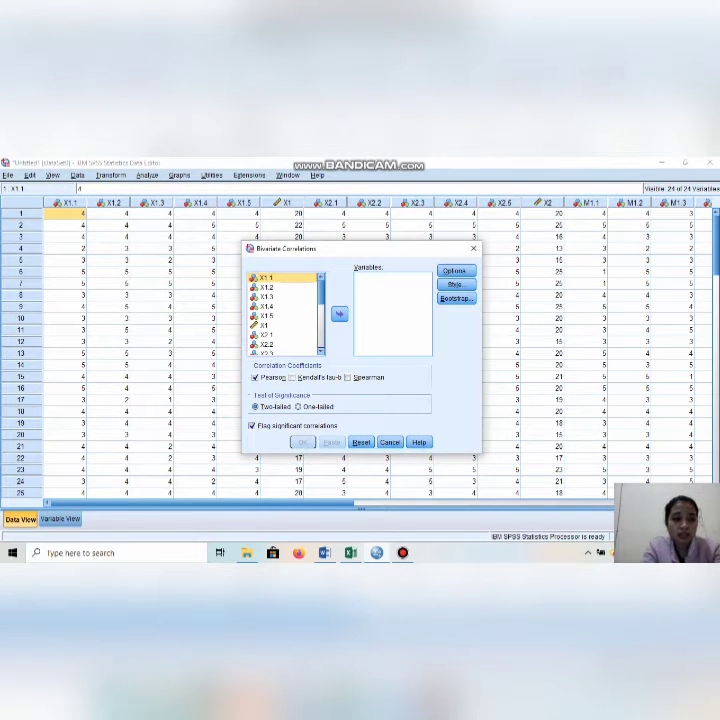
key(shift+Down)
key(shift+Down)
key(shift+Down)
key(shift+Down)
key(shift+Down)
key(shift+Down)
key(shift+Down)
key(shift+Down)
key(shift+Down)
key(shift+Down)
key(shift+Down)
key(shift+Down)
key(shift+Down)
key(shift+Down)
key(shift+Down)
key(shift+Down)
key(shift+Down)
key(shift+Down)
key(shift+Down)
key(shift+Down)
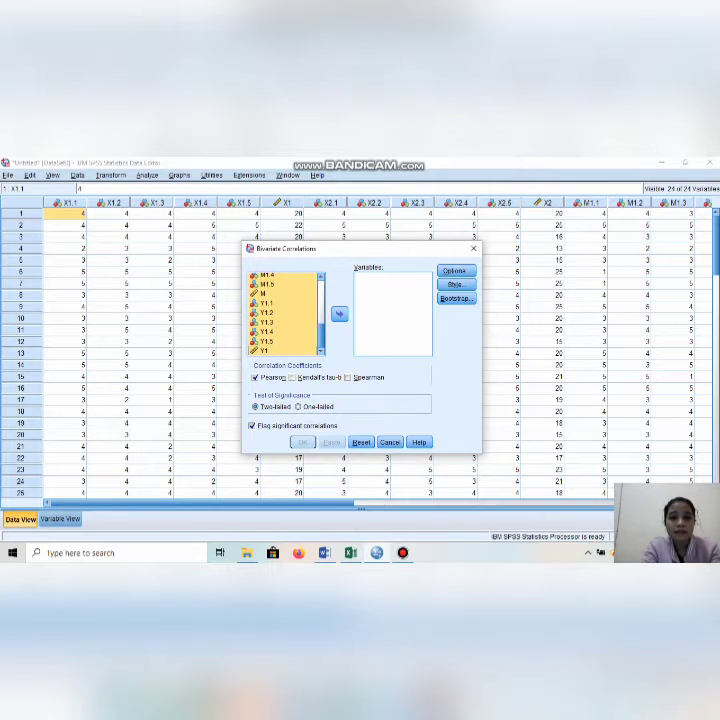
key(Tab)
key(space)
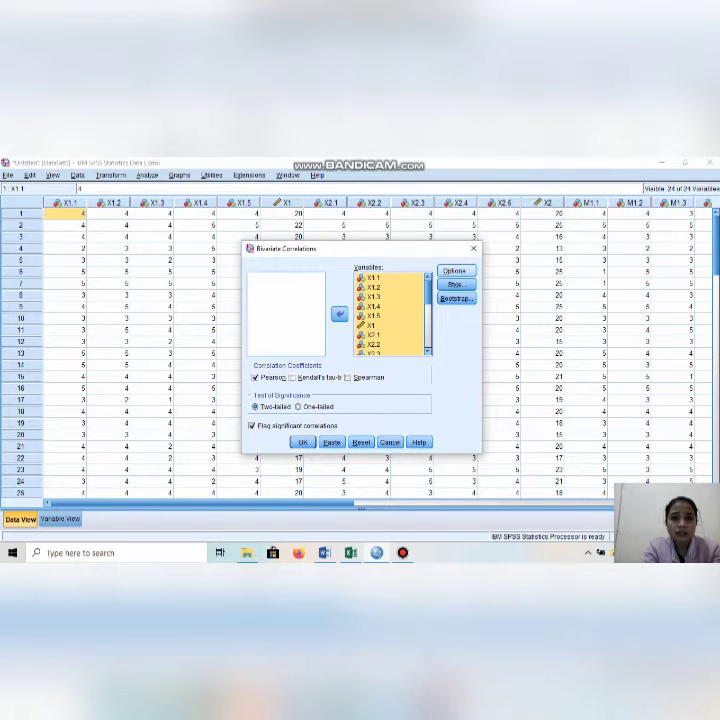
Set missing values to exclude cases listwise and run the two-tailed Pearson correlation
key(alt+o)
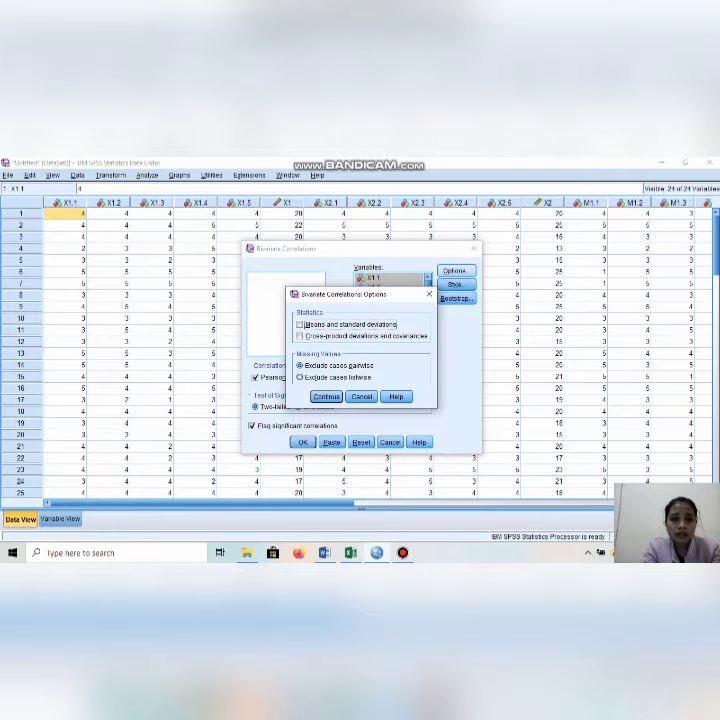
click(300, 377)
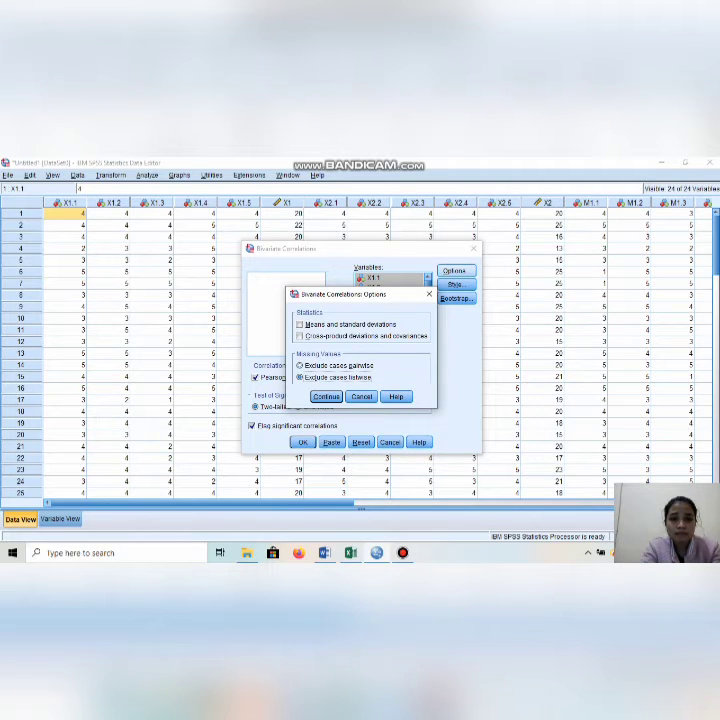
click(326, 397)
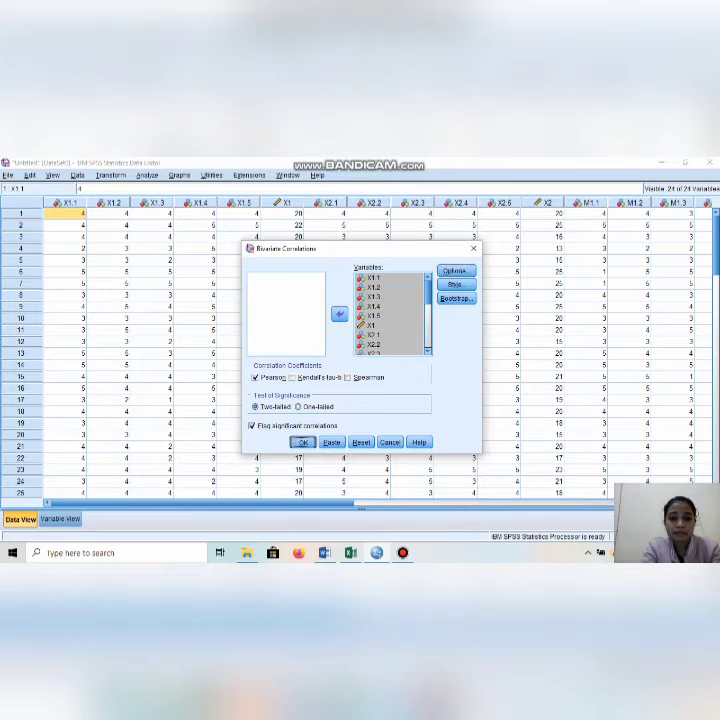
key(Return)
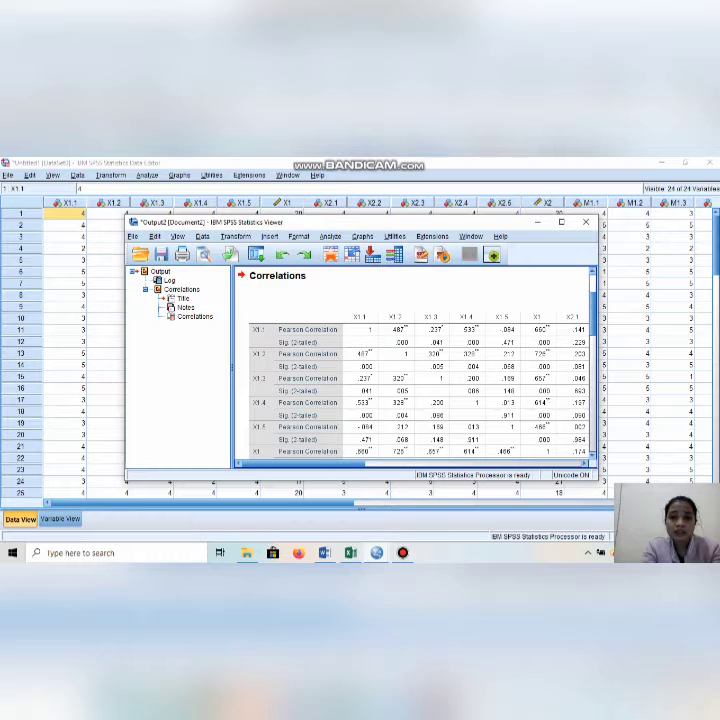
Examine the Pearson correlations and significance values of all items in the output, and minimize the viewer
scroll(415, 365, down, 5)
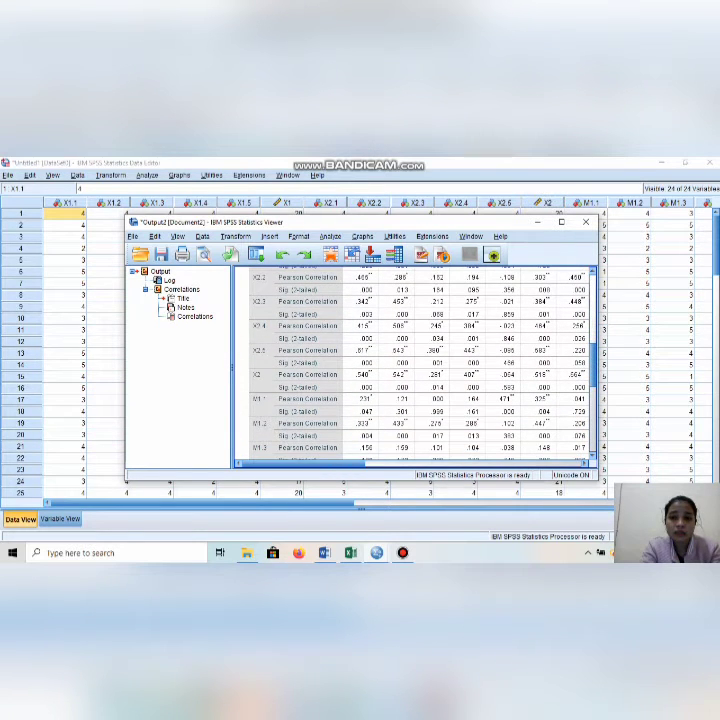
scroll(415, 365, down, 5)
scroll(415, 365, down, 3)
scroll(415, 365, up, 6)
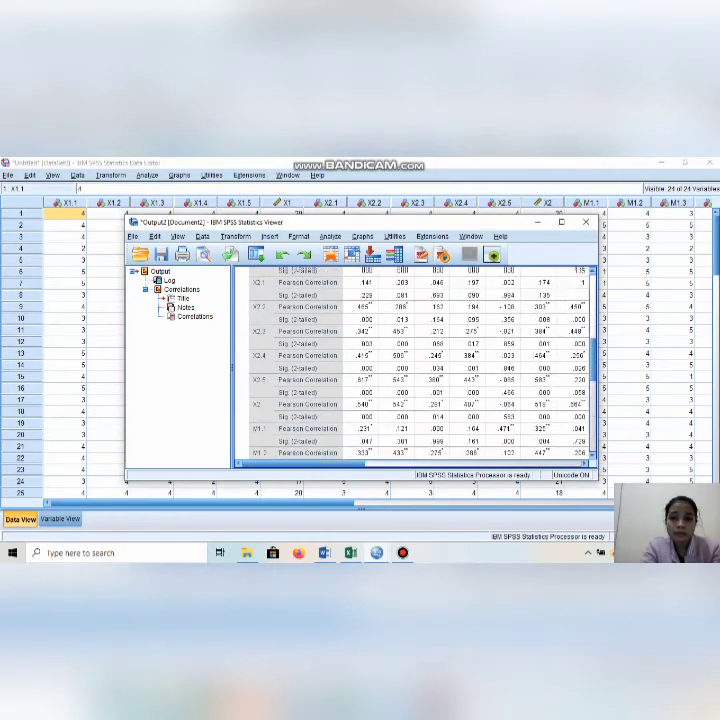
scroll(415, 365, up, 5)
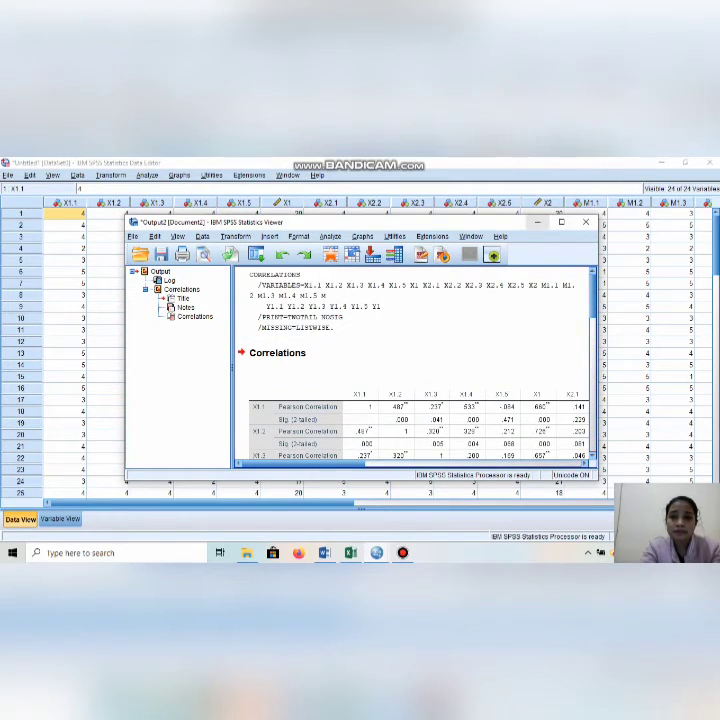
click(538, 222)
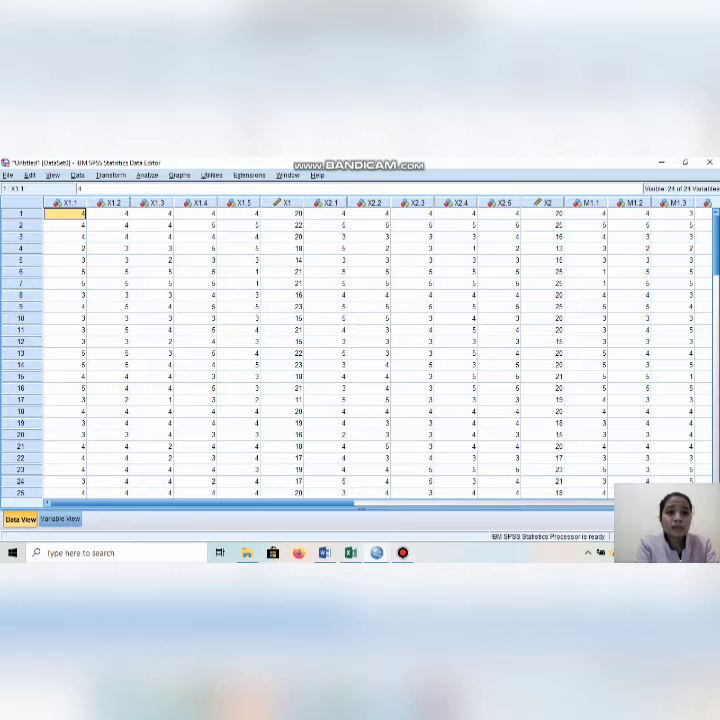
Set up a Reliability Analysis with X1.1 through X1.5 as items, using the Alpha model
click(147, 175)
mouse_move(162, 310)
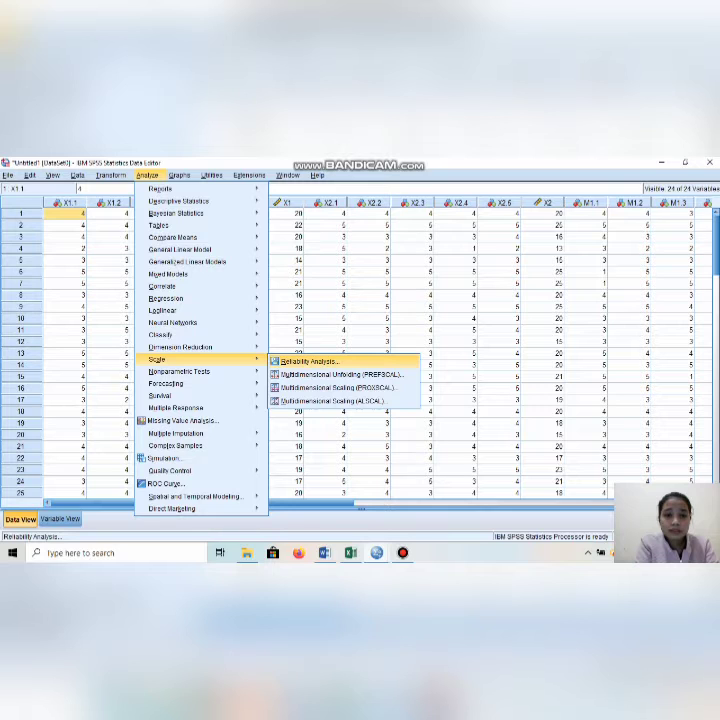
click(308, 361)
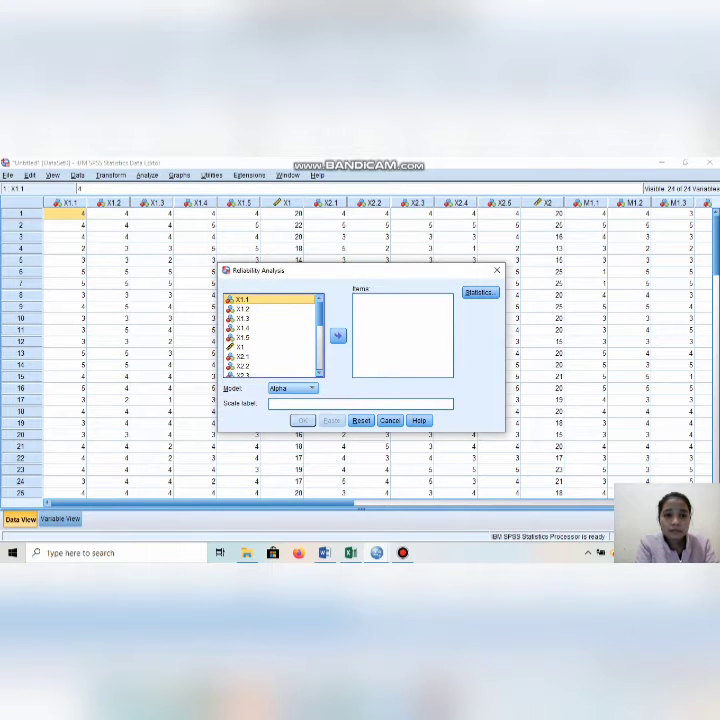
key(shift+Down)
key(shift+Down)
key(shift+Down)
key(shift+Down)
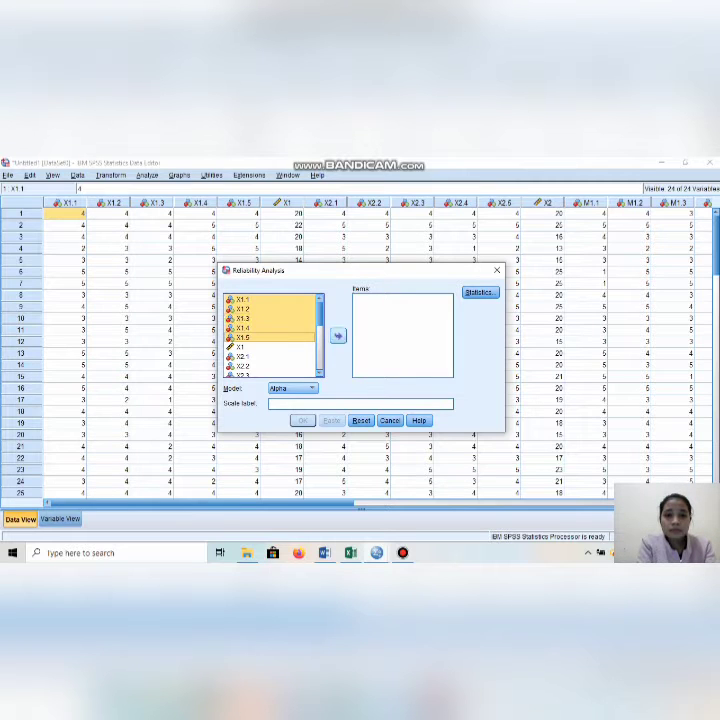
click(338, 336)
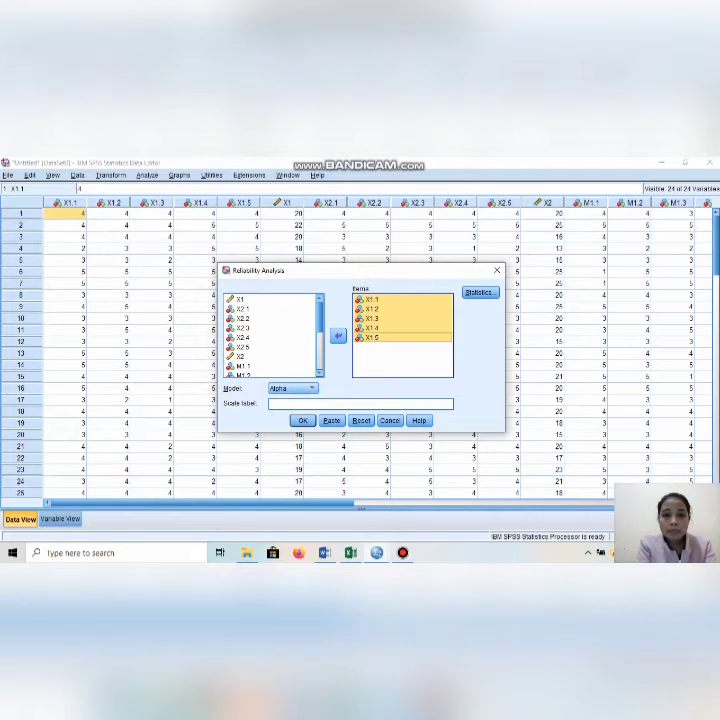
Include the Scale and Scale if item deleted descriptives, run the reliability analysis and check its Cronbach's Alpha output
click(479, 292)
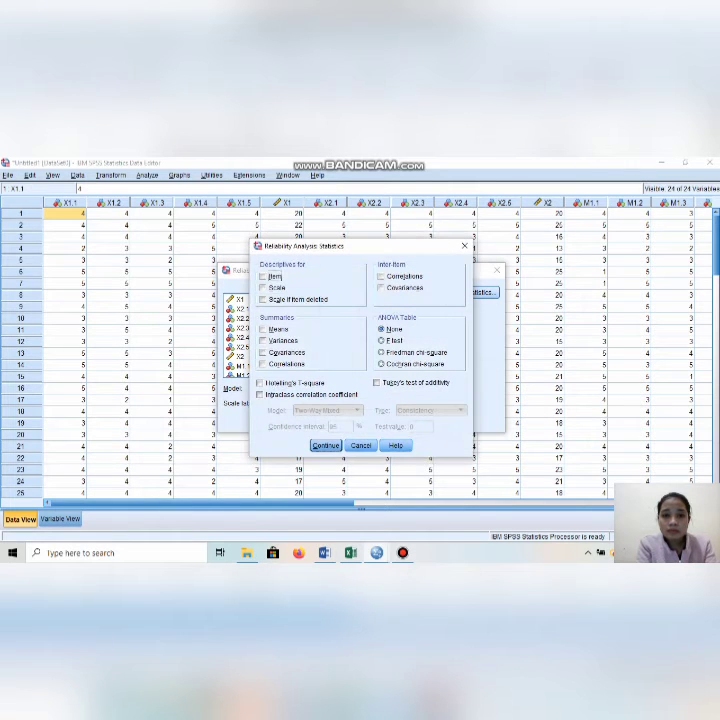
click(263, 287)
click(263, 299)
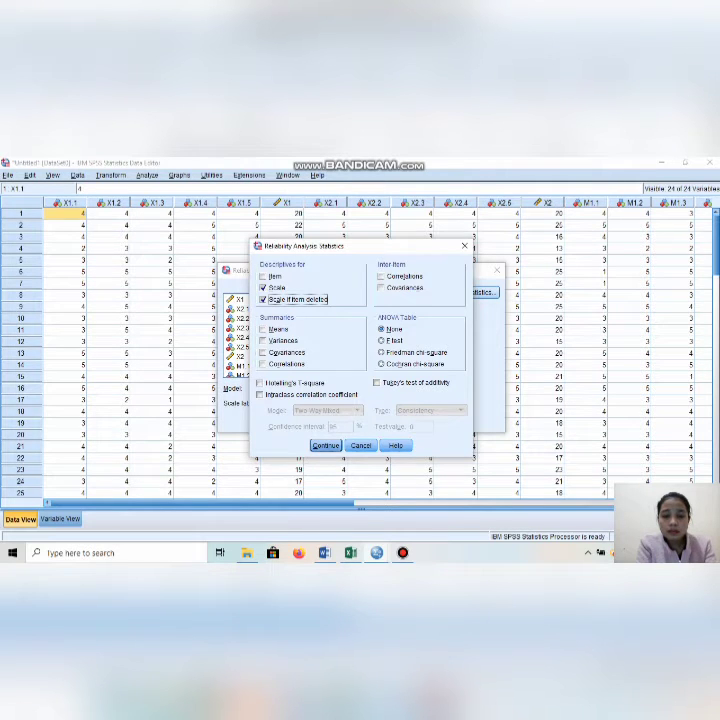
click(325, 445)
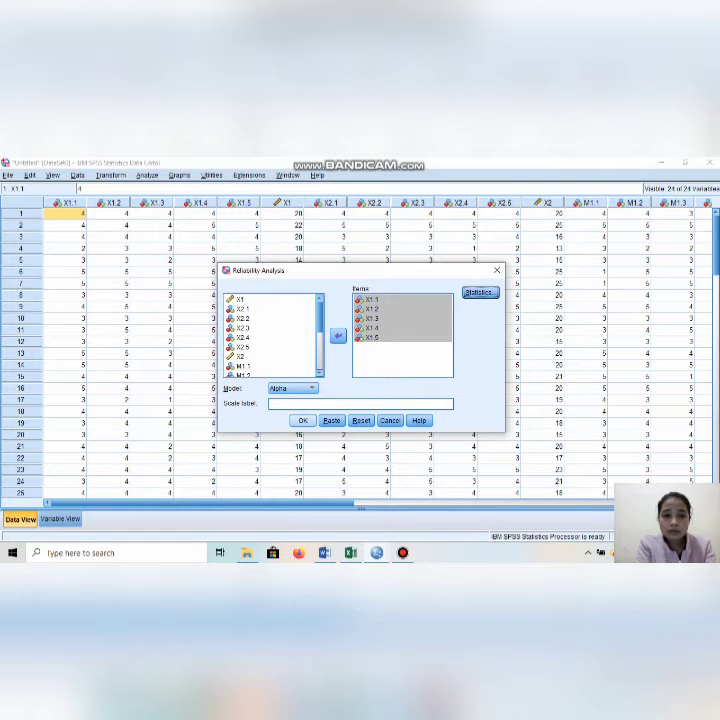
key(Return)
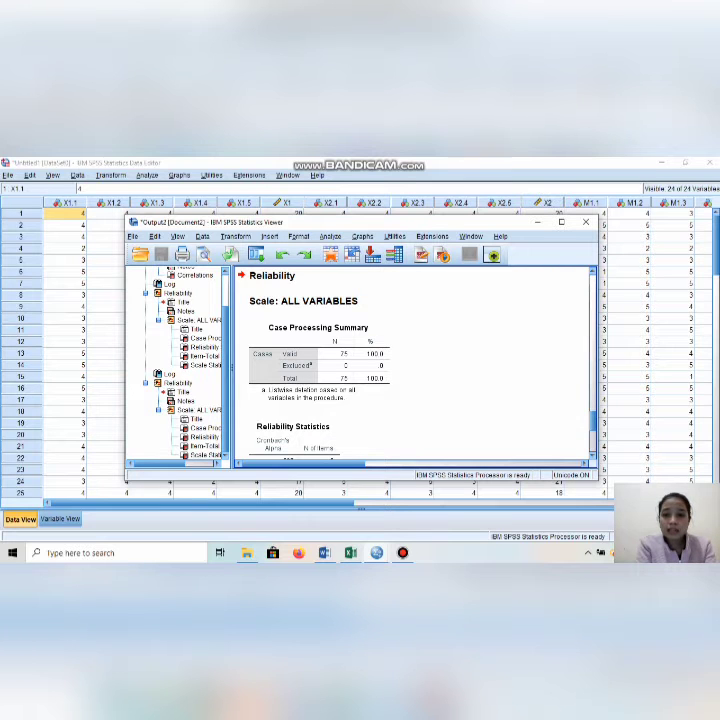
scroll(410, 365, down, 2)
scroll(410, 365, down, 1)
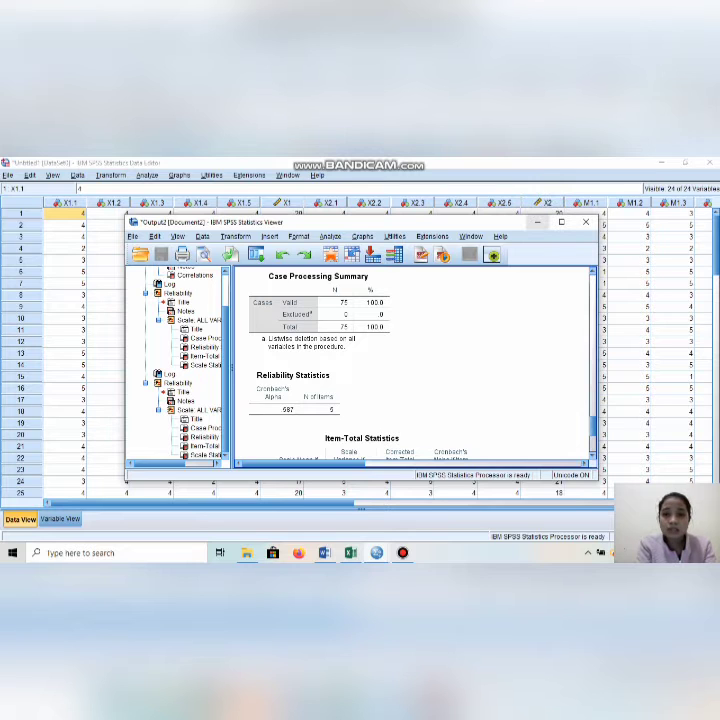
click(537, 222)
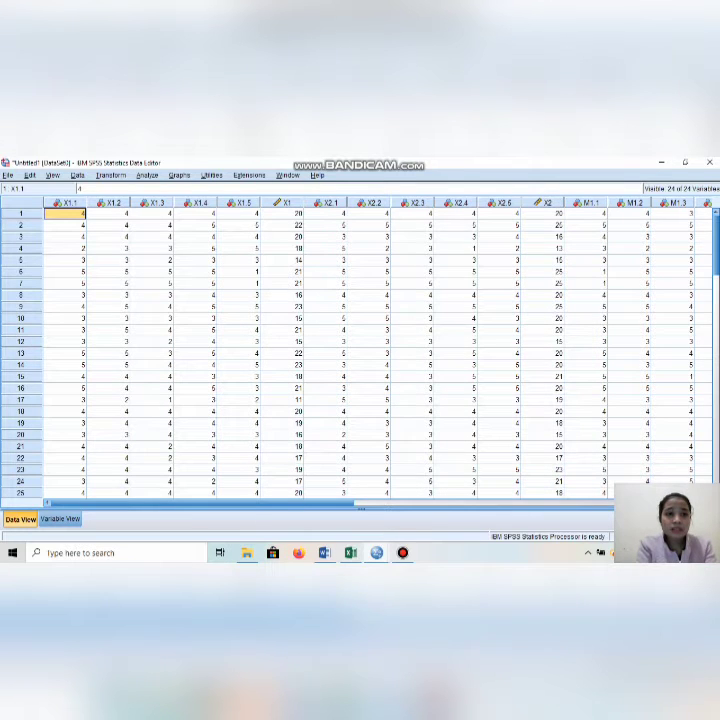
Reopen the Reliability Analysis setup and remove X1.1 through X1.5 from the analysed items
click(147, 175)
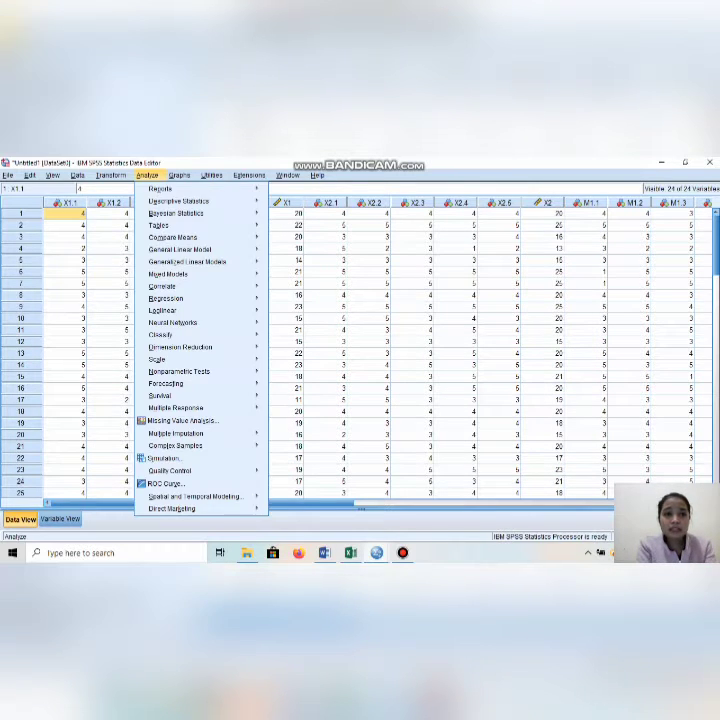
mouse_move(157, 359)
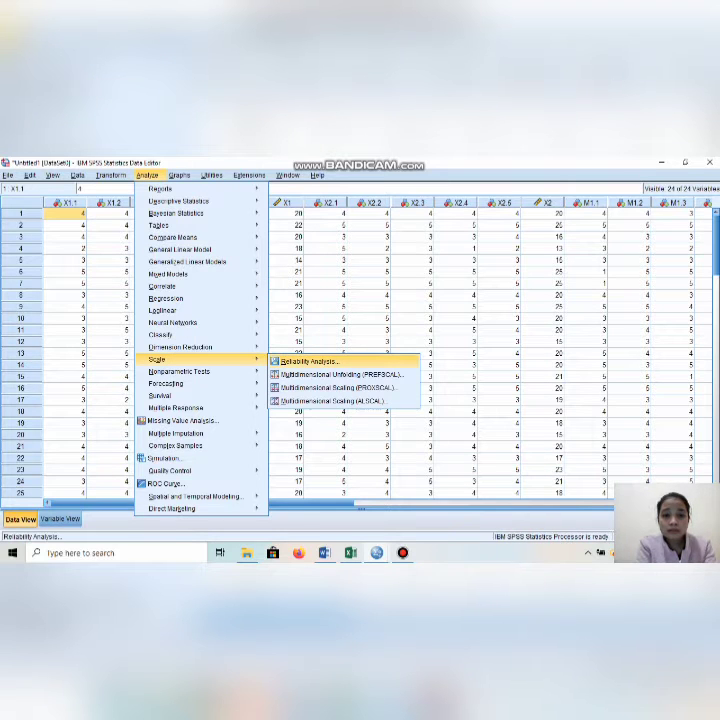
click(305, 361)
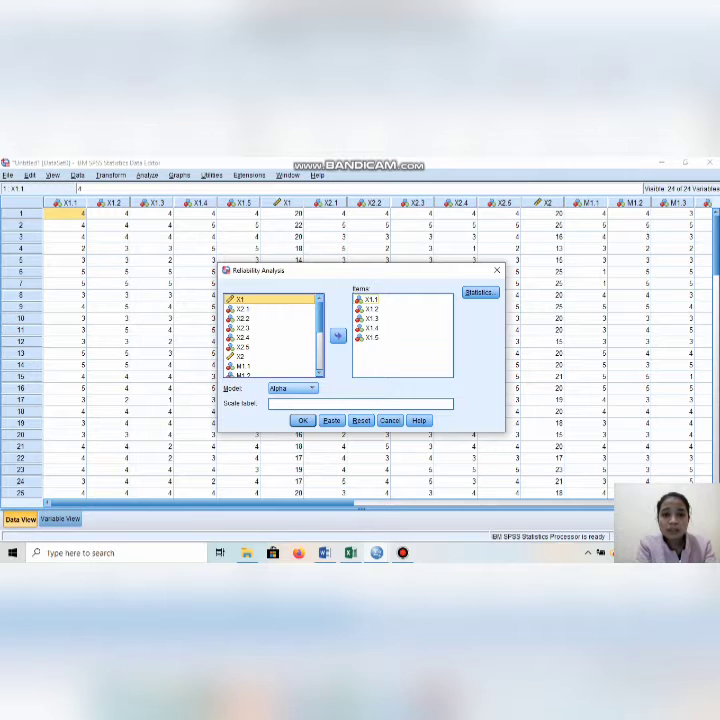
key(shift+Down)
key(shift+Down)
key(shift+Down)
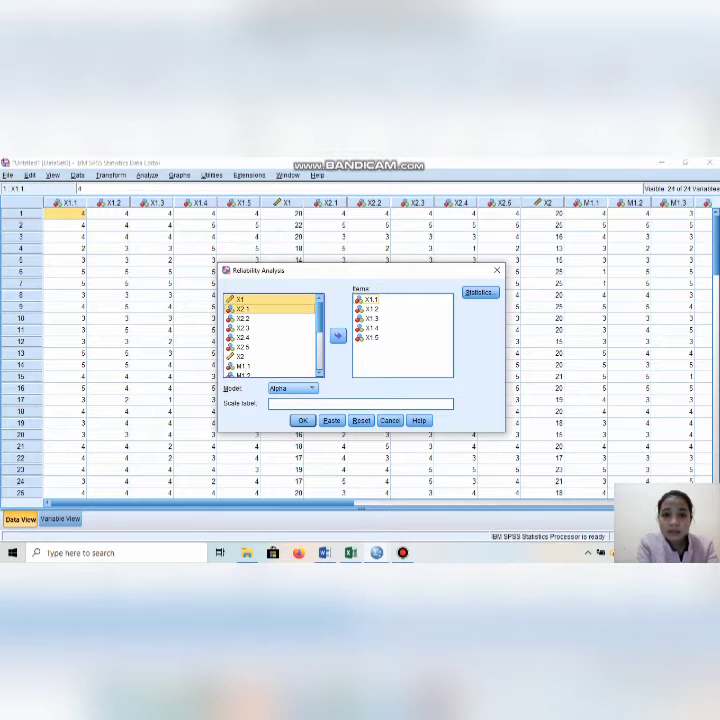
click(373, 300)
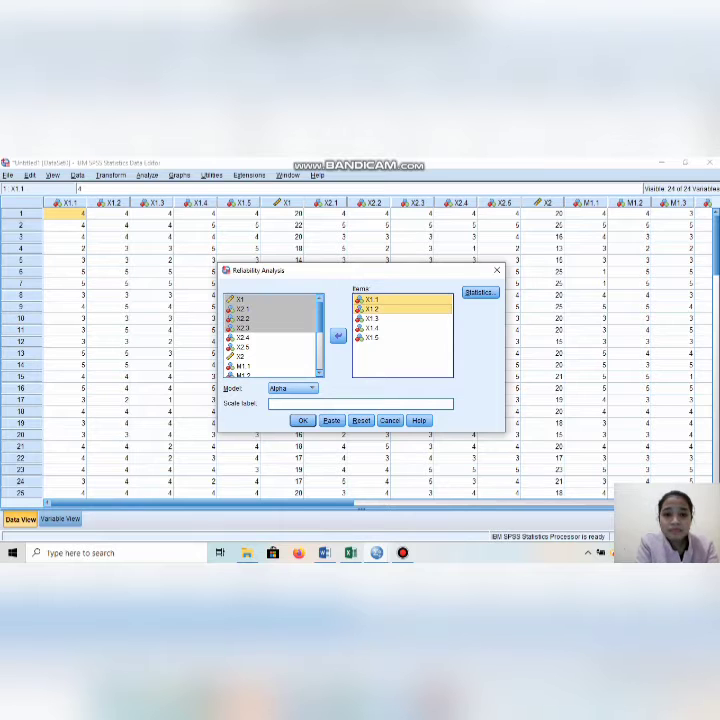
key(shift+Down)
key(shift+Down)
key(shift+Down)
key(shift+Down)
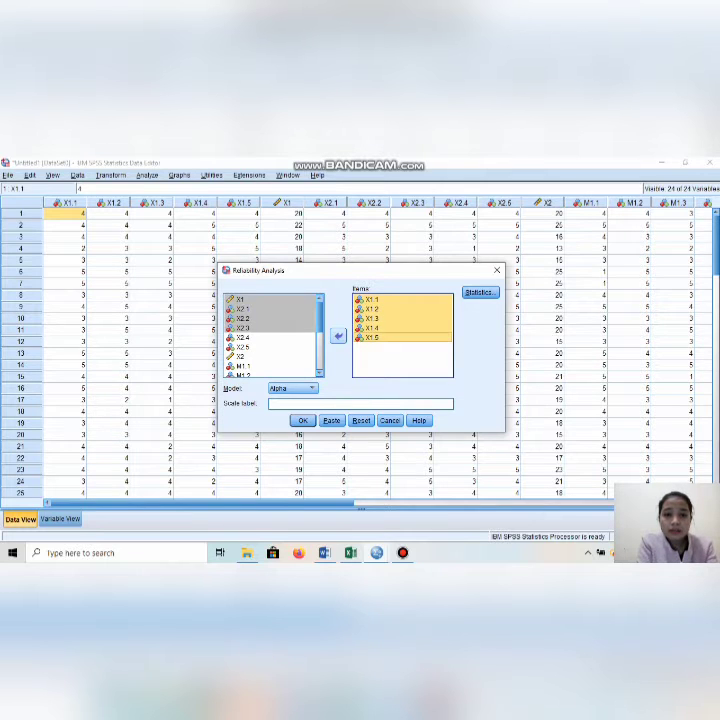
click(338, 335)
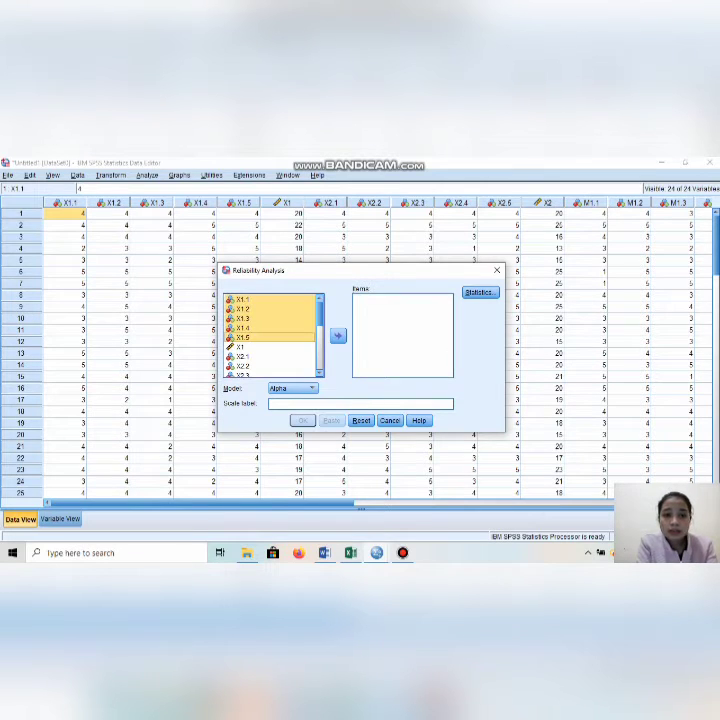
Add only X2.1 through X2.5 as the items of the reliability analysis, leaving out the X2 total
scroll(270, 335, down, 2)
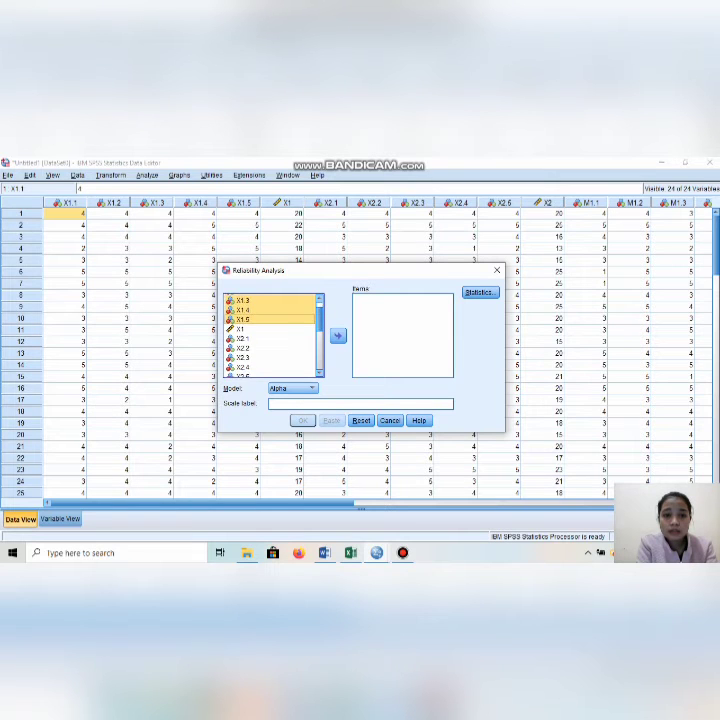
click(245, 338)
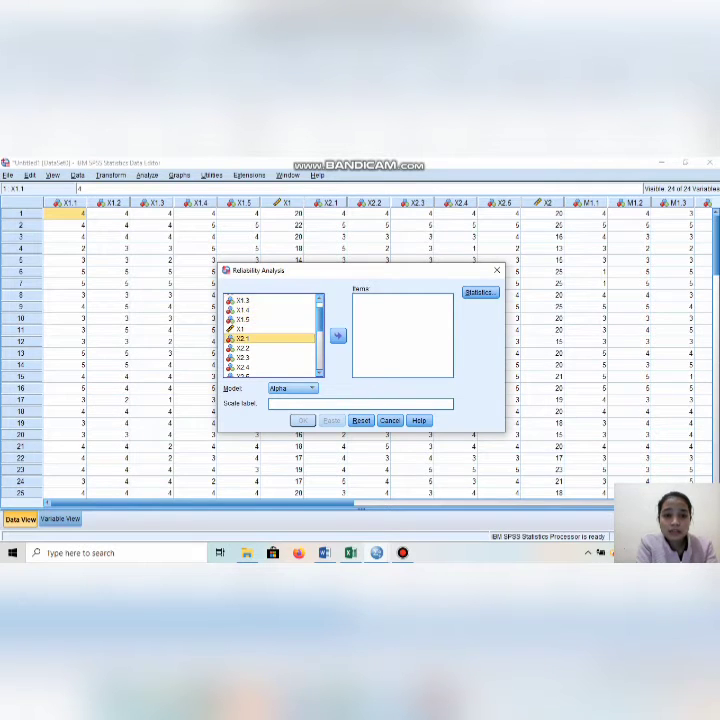
drag(245, 338, 245, 368)
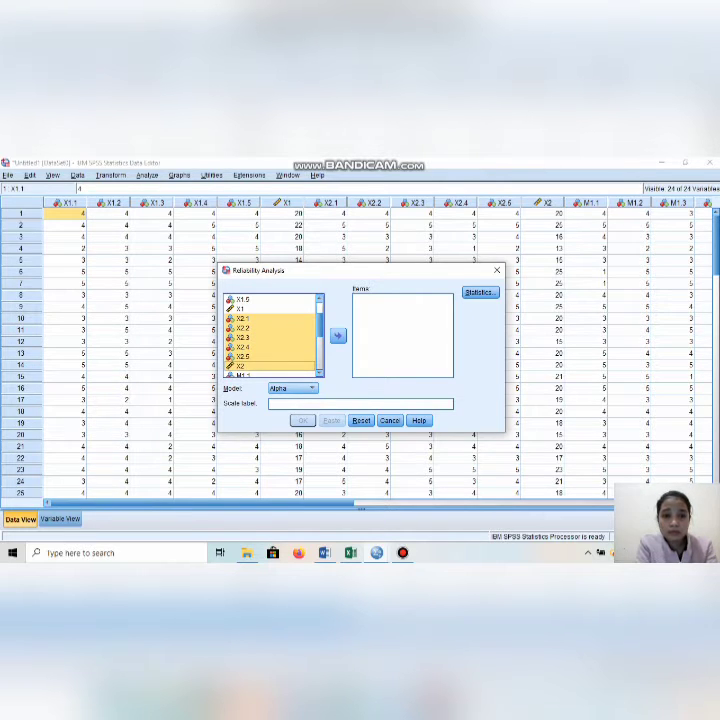
click(243, 318)
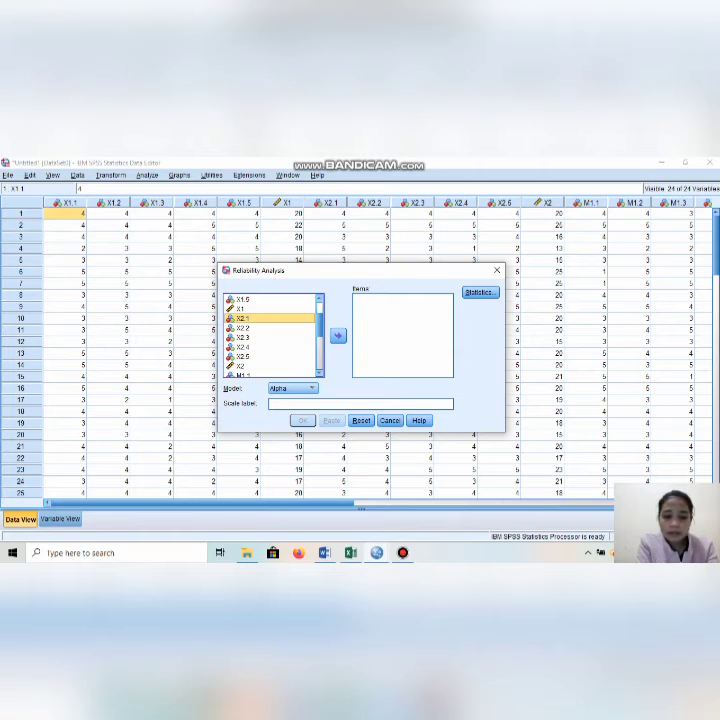
drag(245, 318, 245, 356)
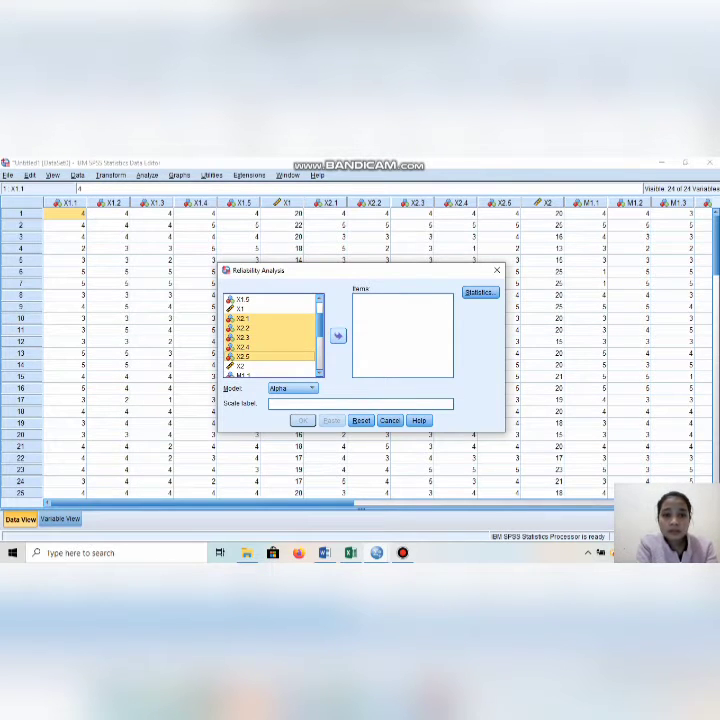
click(338, 335)
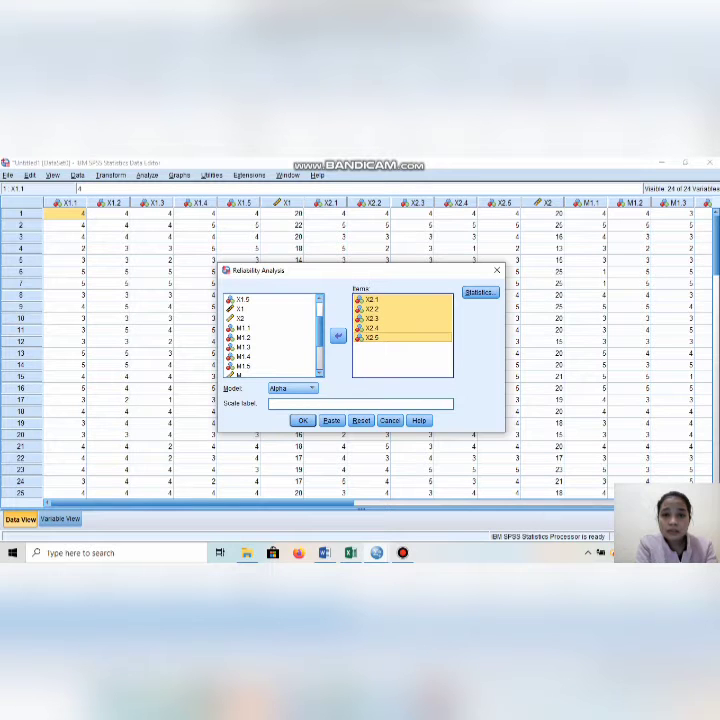
Run the X2 reliability analysis with the Scale and Scale if item deleted descriptives, and return to the data editor
click(479, 292)
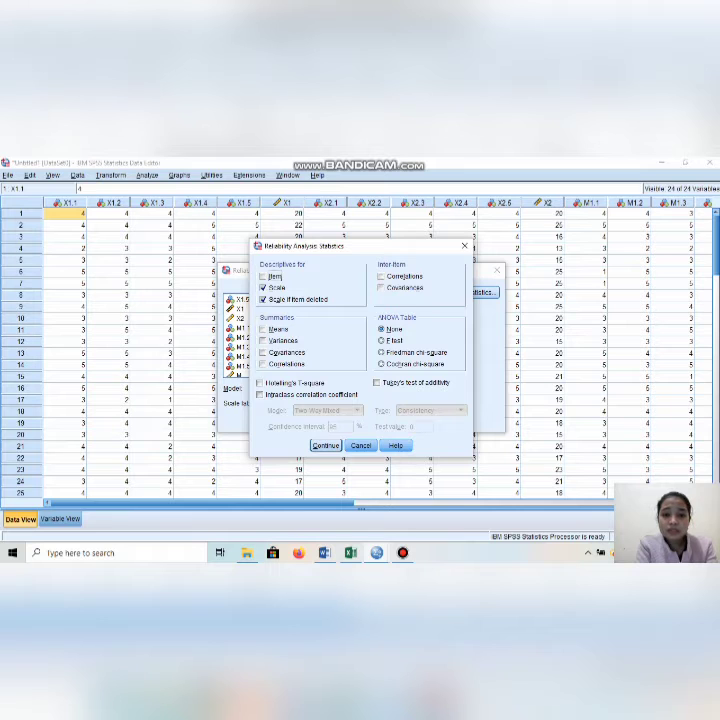
click(325, 445)
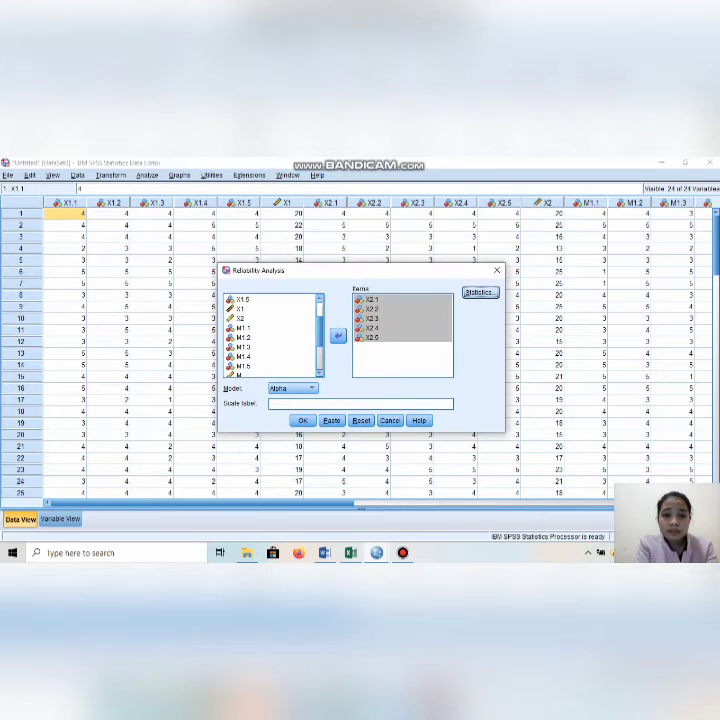
key(Return)
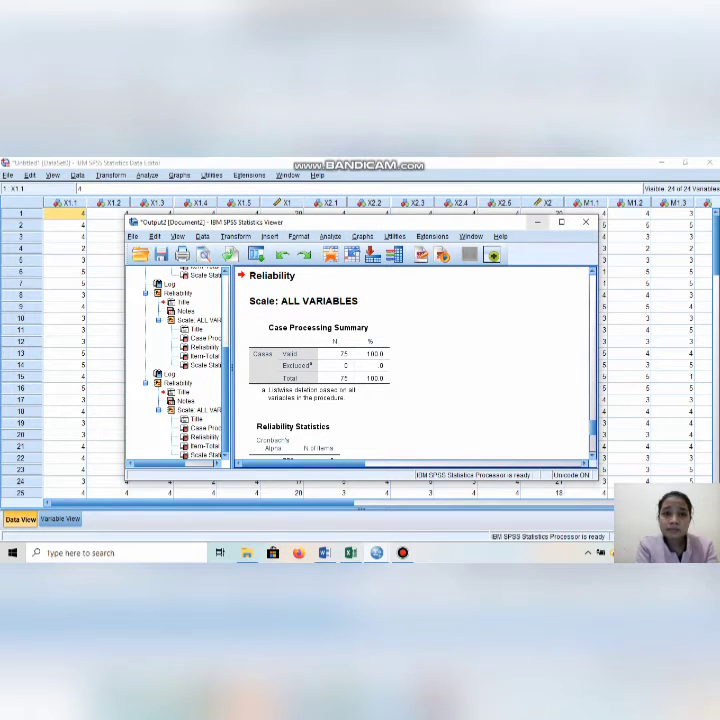
key(alt+Tab)
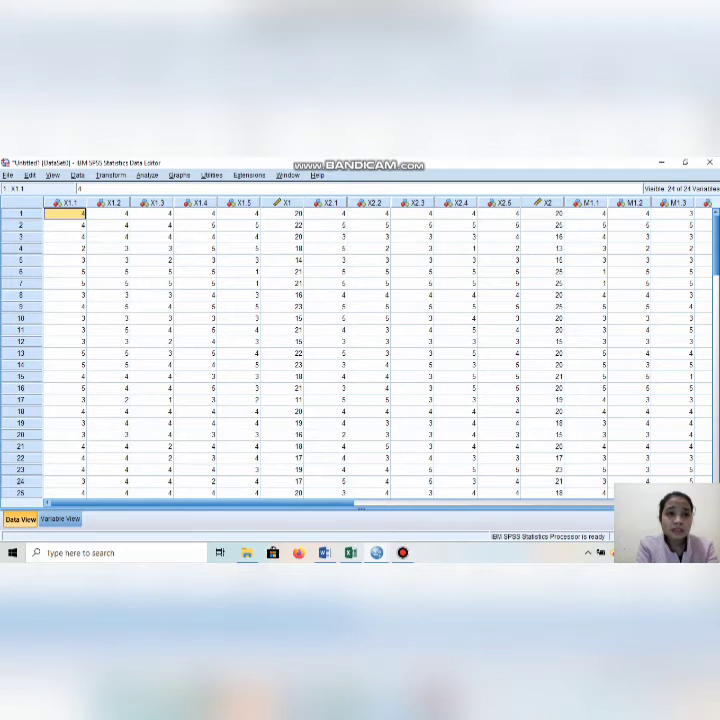
Reopen the Reliability Analysis setup and remove X2.1 through X2.5 from the analysed items
key(alt+a)
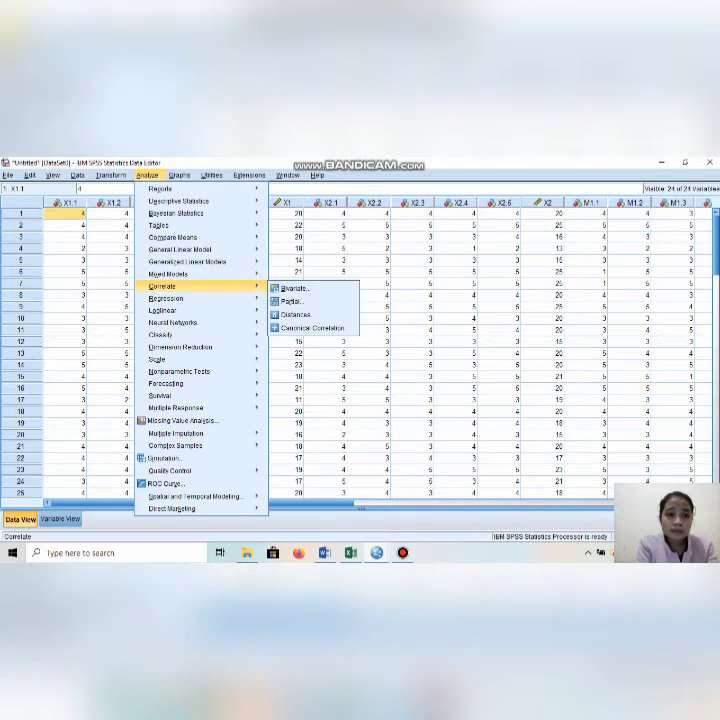
mouse_move(157, 359)
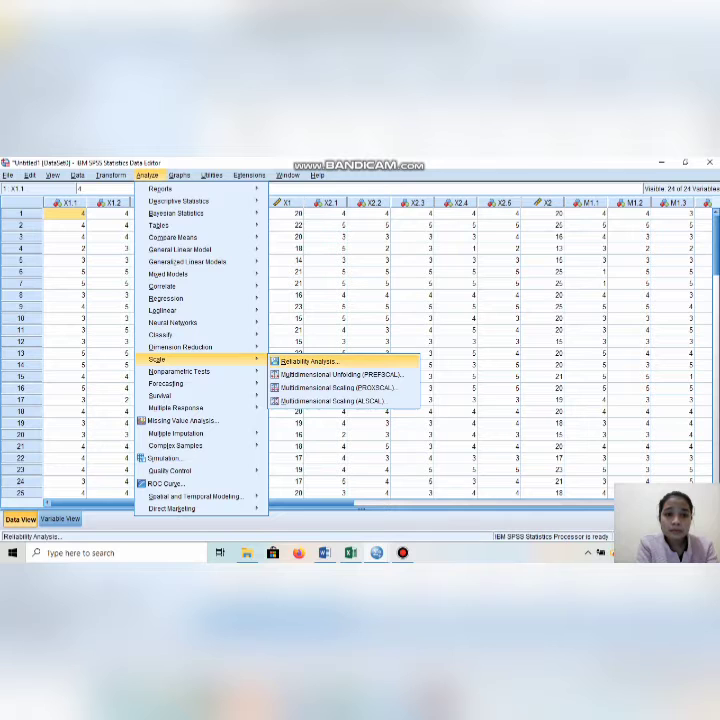
key(Return)
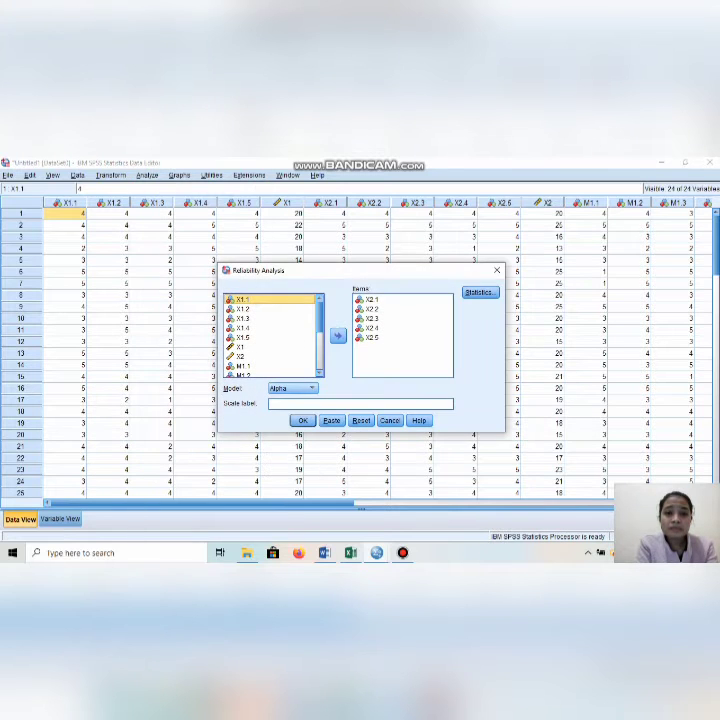
click(371, 299)
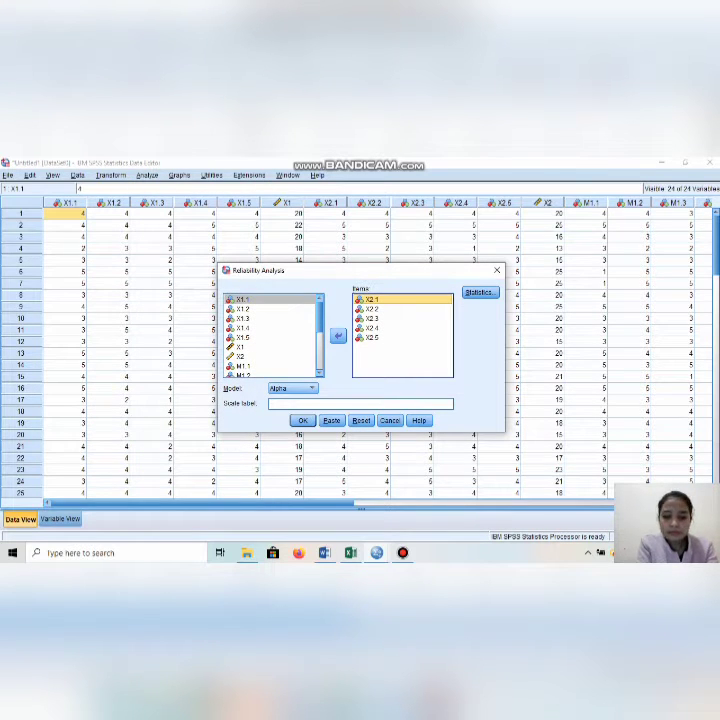
key(shift+Down)
key(shift+Down)
key(shift+Down)
key(shift+Down)
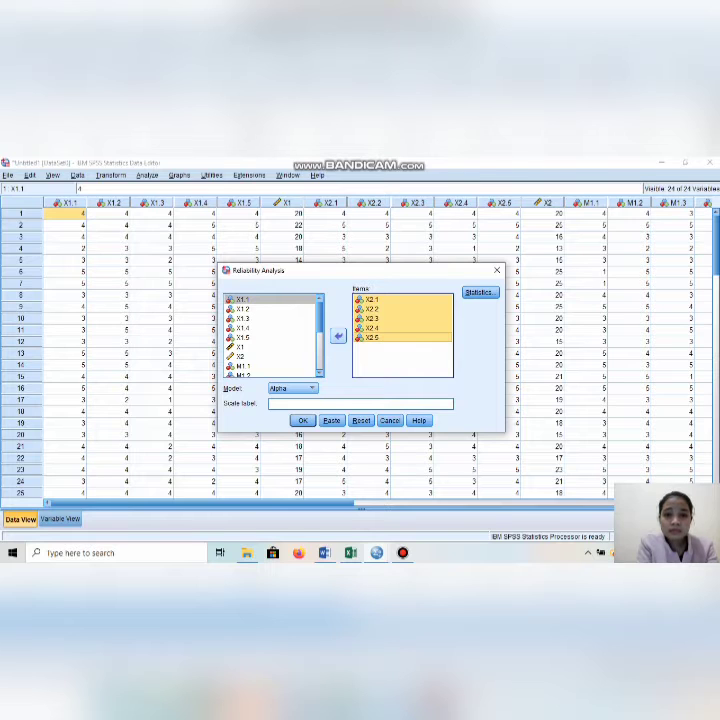
click(338, 336)
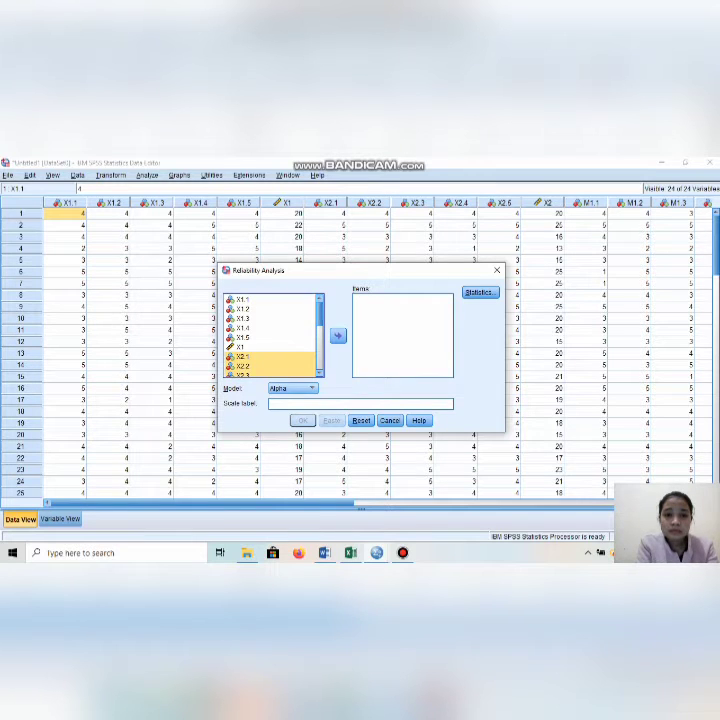
Add M1.1 through M1.5 as the items of the reliability analysis
drag(320, 313, 320, 332)
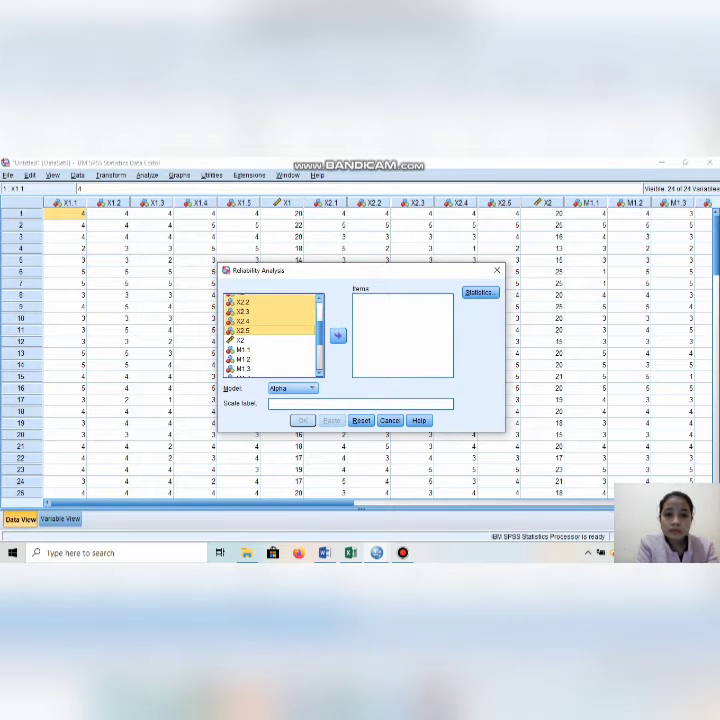
click(243, 349)
key(shift+Down)
key(shift+Down)
key(shift+Down)
key(shift+Down)
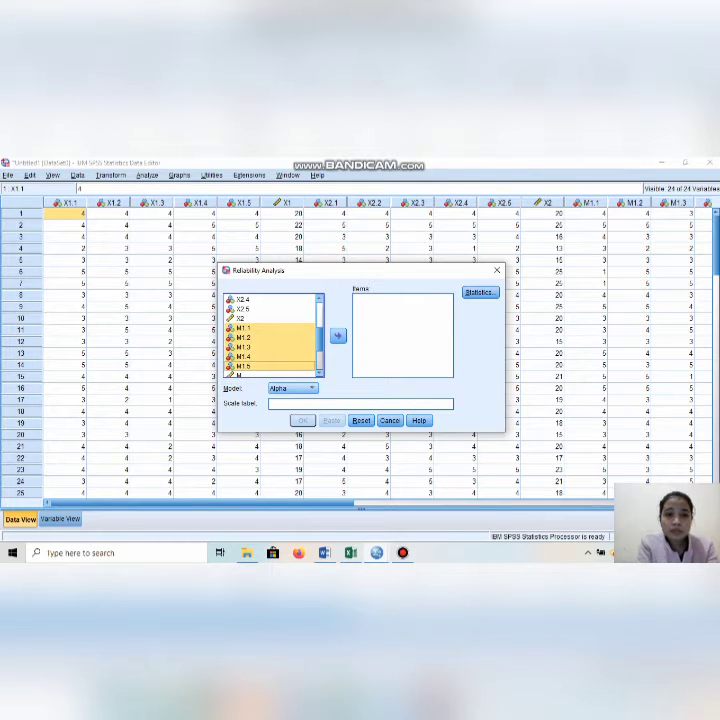
click(338, 336)
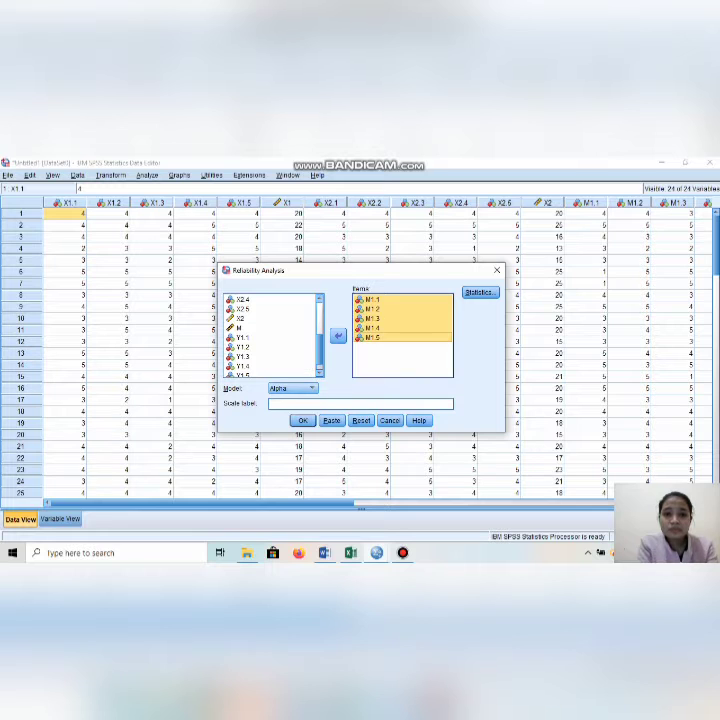
Run the M reliability analysis with the Scale and Scale if item deleted descriptives, and check its Cronbach's Alpha and item-total statistics
click(480, 292)
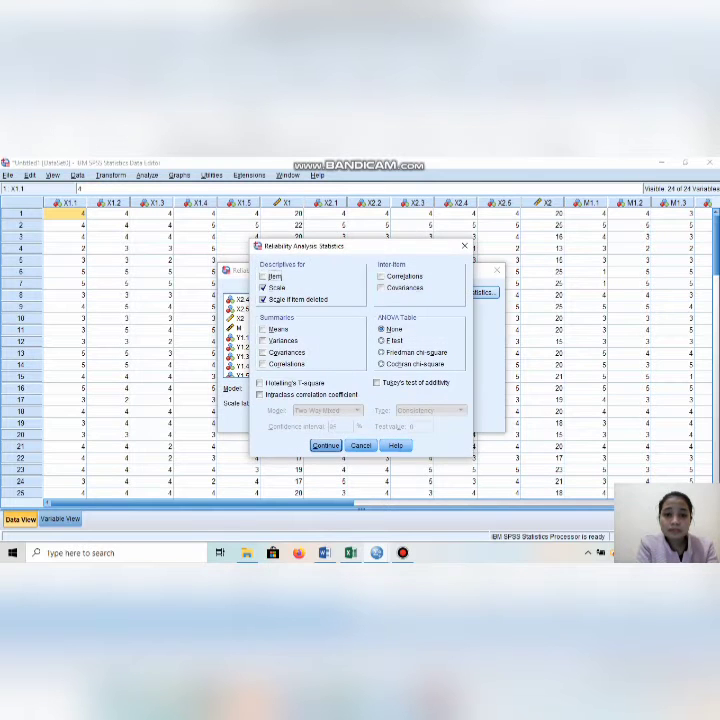
key(Return)
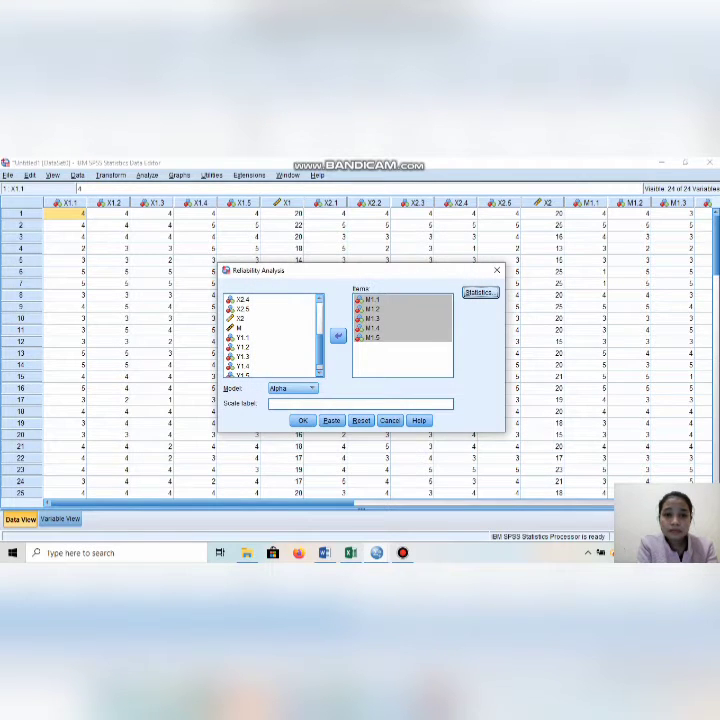
key(Return)
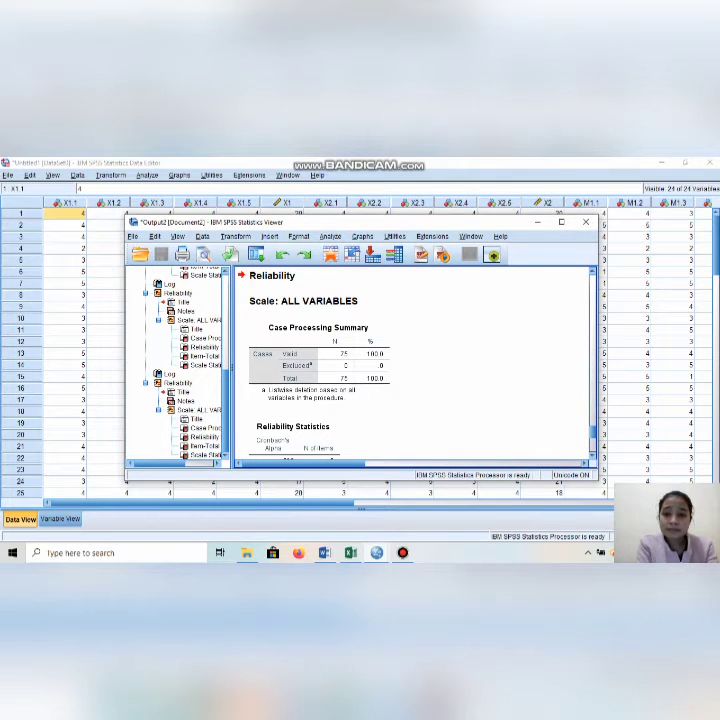
scroll(420, 365, down, 5)
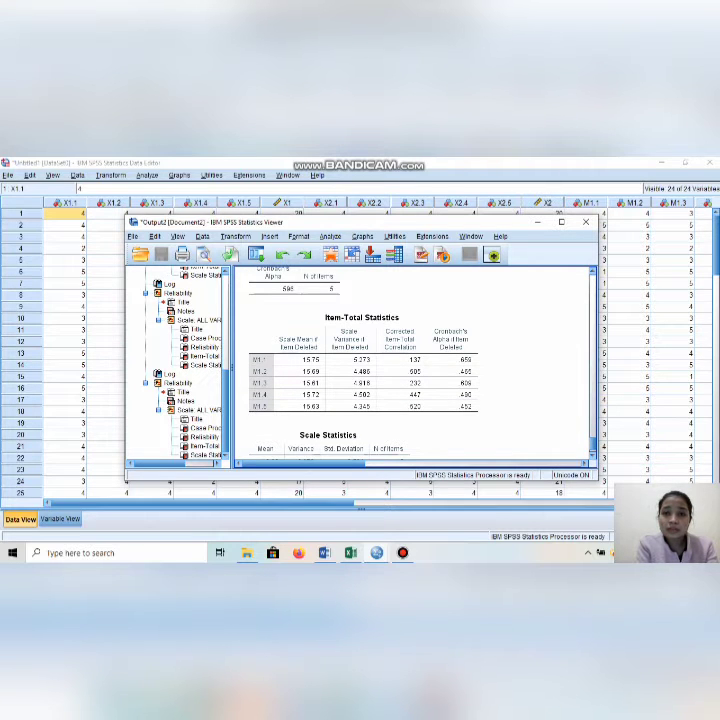
key(alt+Tab)
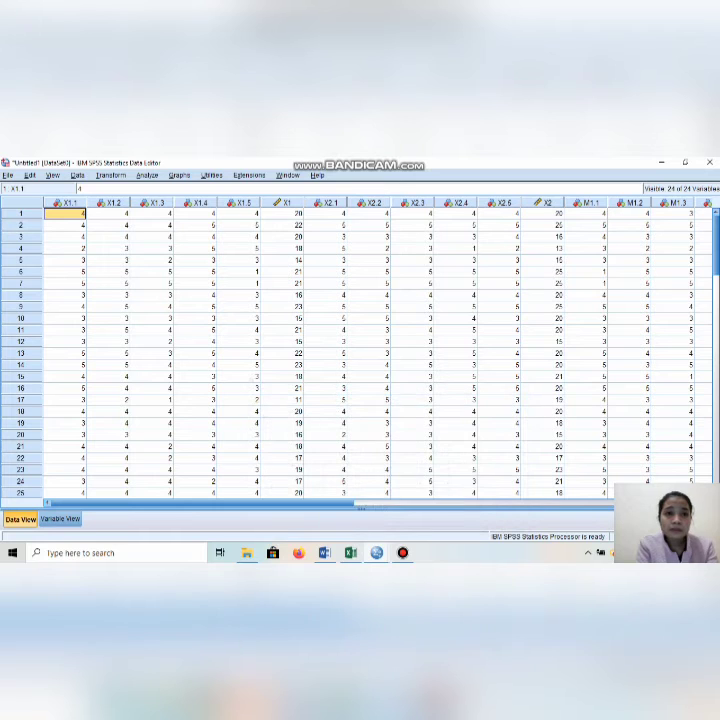
Reopen the Reliability Analysis setup and remove M1.1 through M1.5 from the analysed items
click(147, 175)
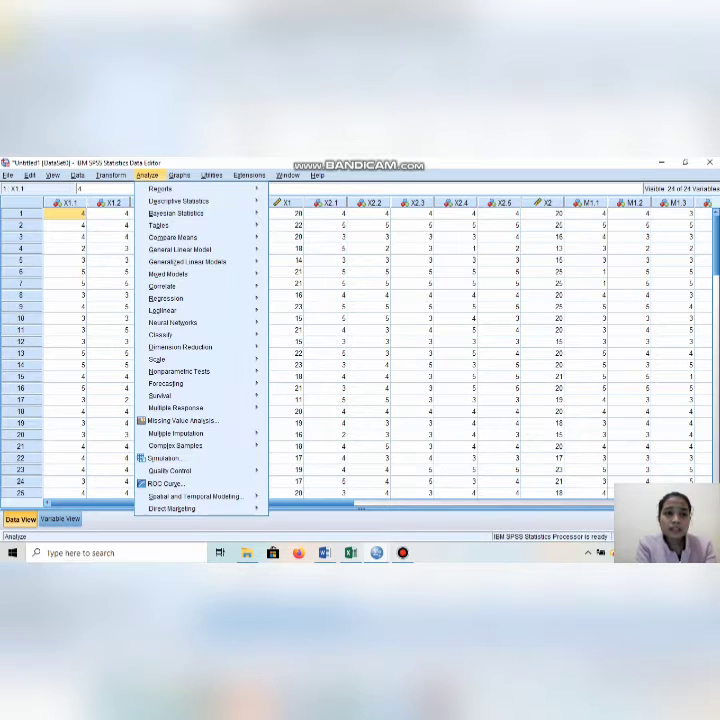
mouse_move(170, 359)
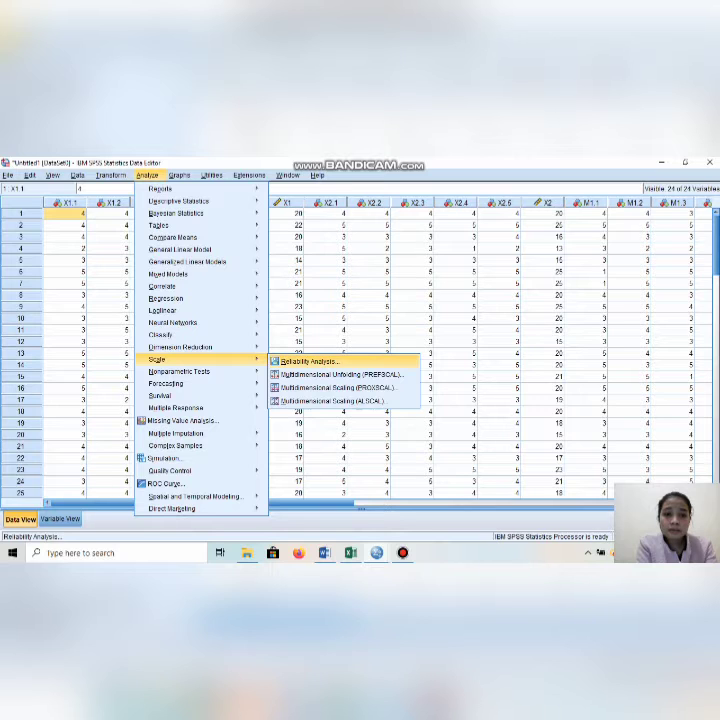
click(305, 361)
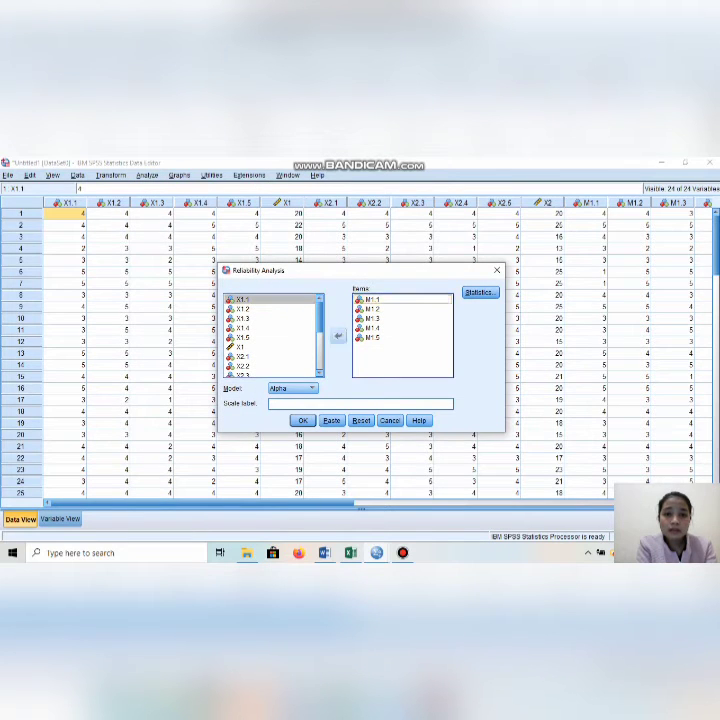
click(373, 300)
drag(373, 300, 373, 337)
click(338, 335)
scroll(270, 335, down, 4)
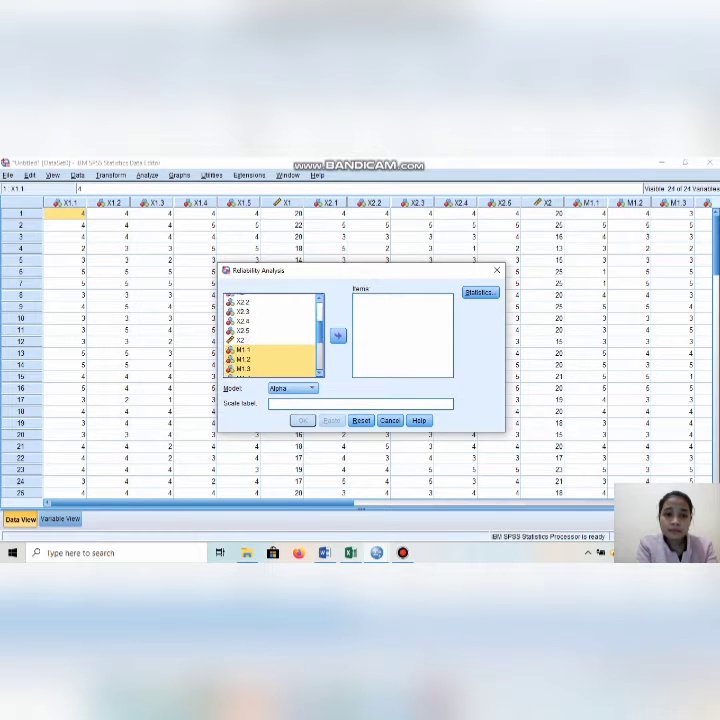
Add Y1.1 through Y1.5 as the items of the reliability analysis
click(245, 324)
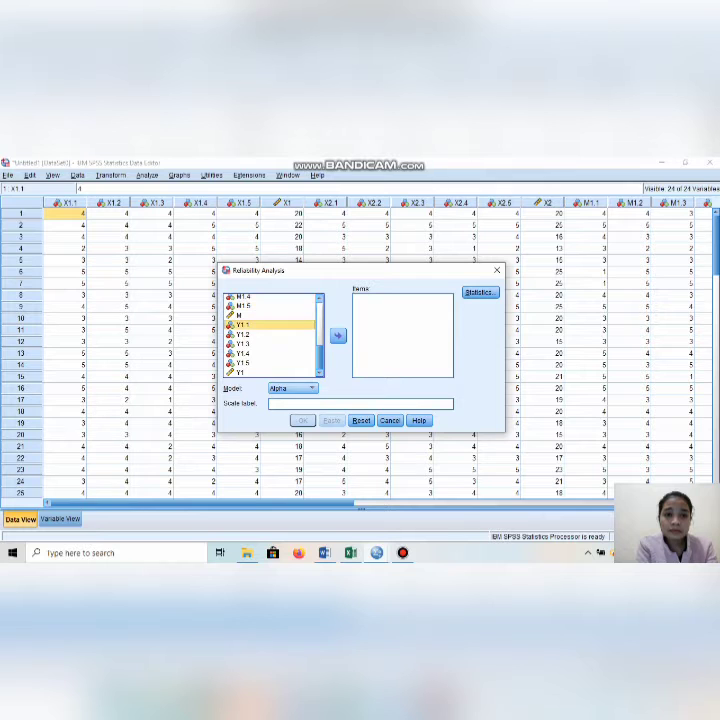
key(shift+Down)
key(shift+Down)
key(shift+Down)
key(shift+Down)
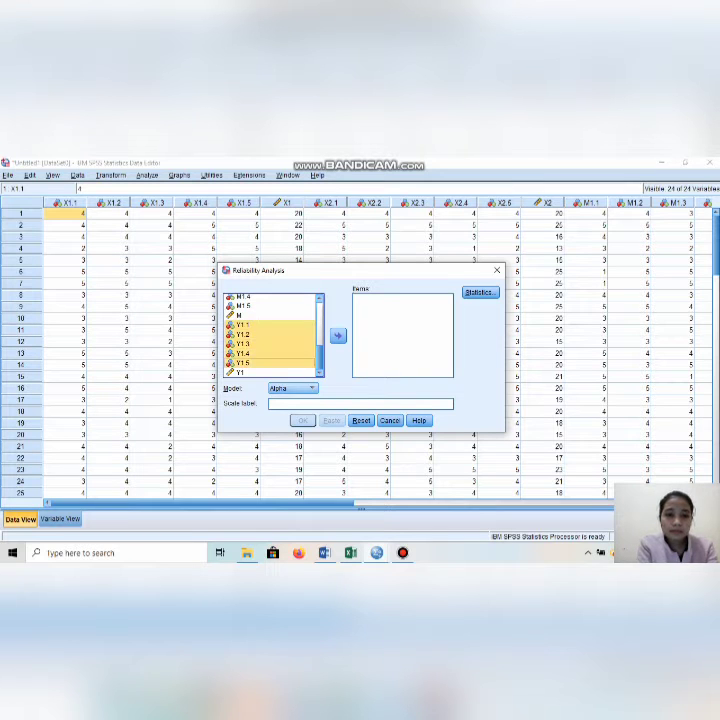
click(338, 335)
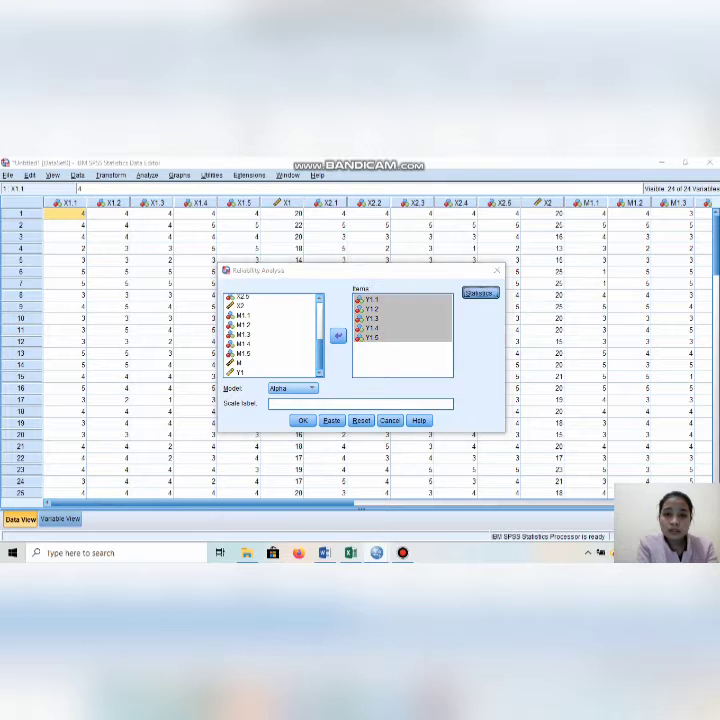
Run the Y reliability analysis with the Scale and Scale if item deleted descriptives, and check its Cronbach's Alpha and item-total statistics
click(479, 292)
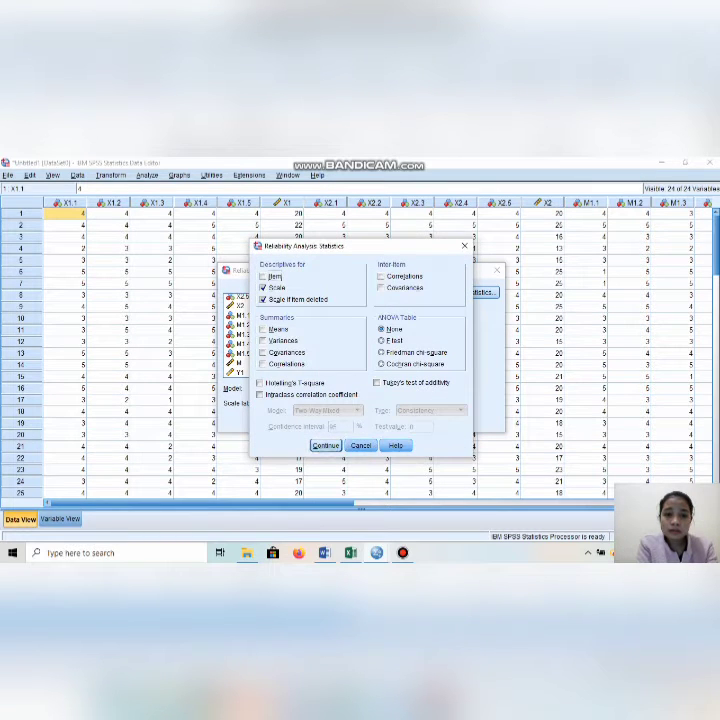
click(326, 446)
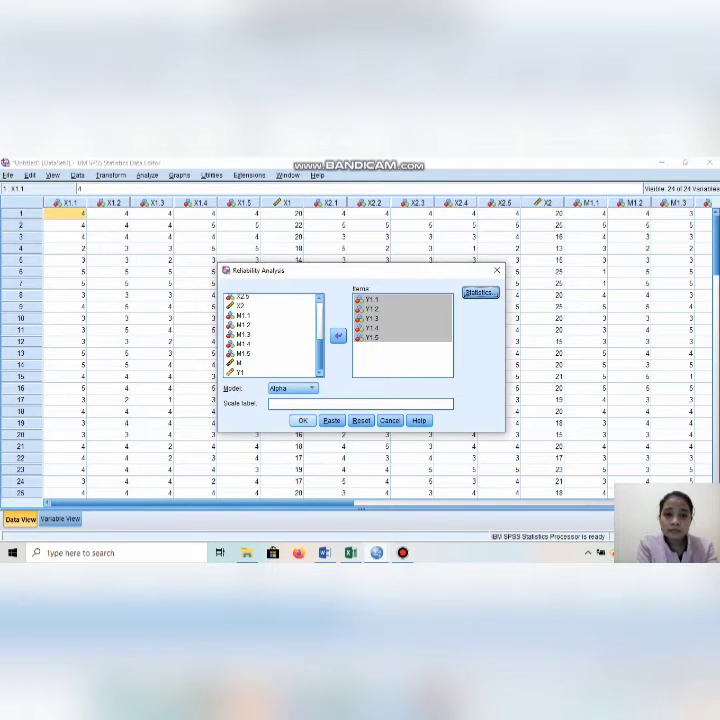
key(Return)
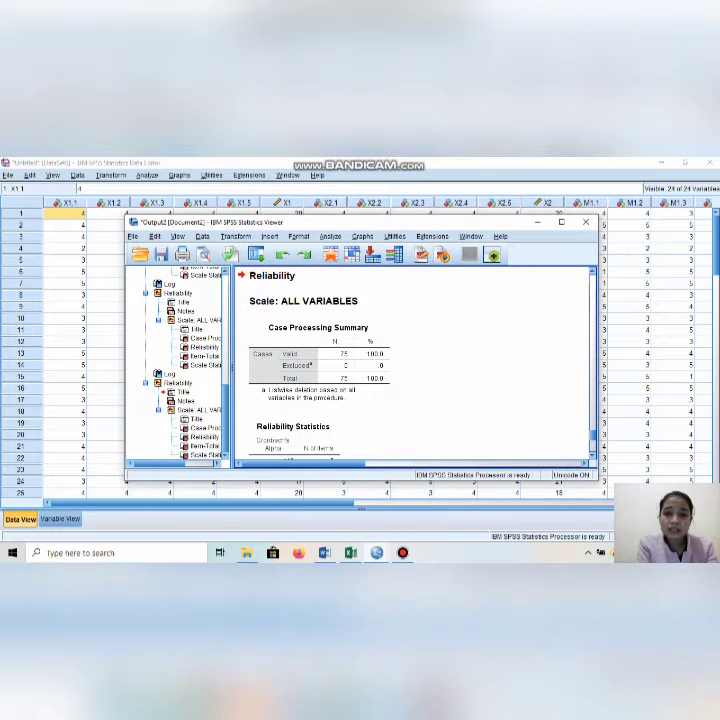
scroll(410, 365, down, 5)
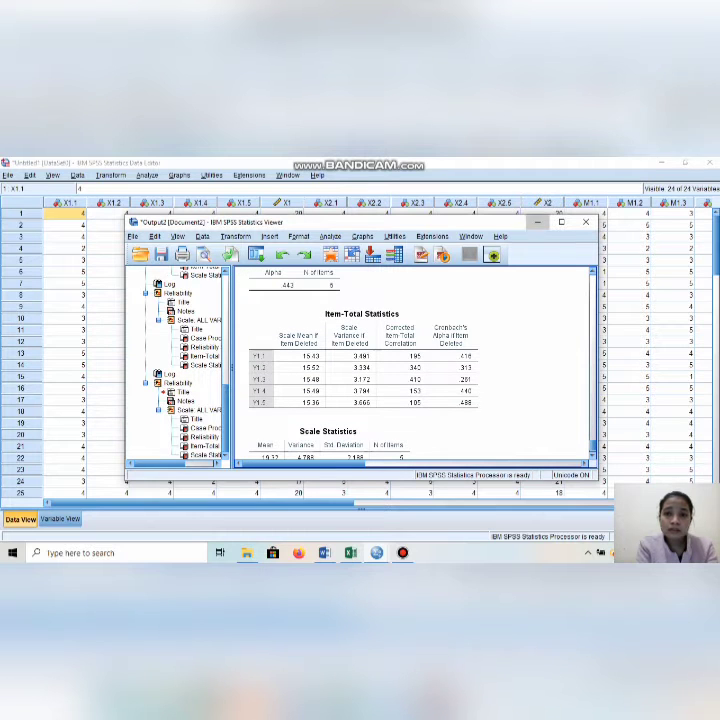
click(537, 222)
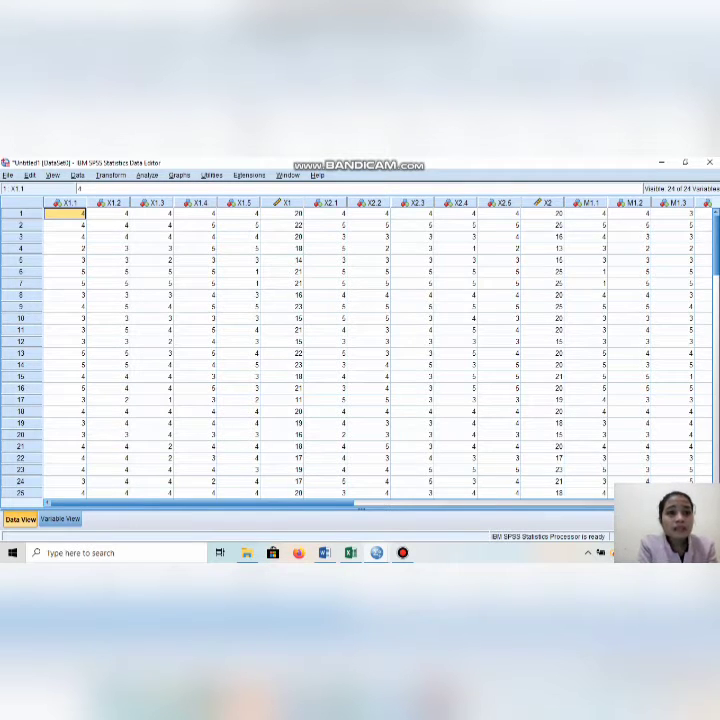
Open the setup of the legacy nonparametric 1-Sample K-S test
key(alt+a)
key(Down)
key(Down)
key(Down)
key(Down)
key(Down)
key(Down)
key(Down)
key(Down)
key(Down)
key(Down)
key(Down)
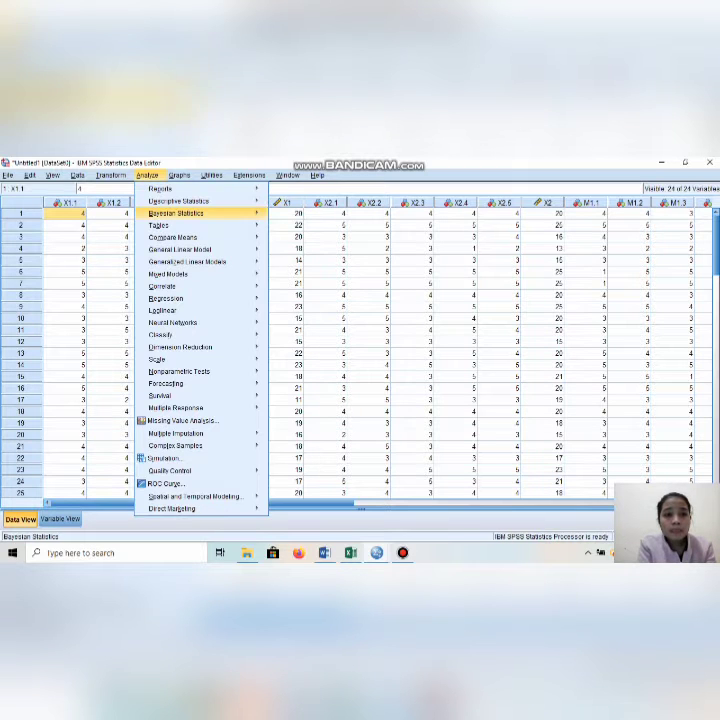
key(Down)
key(Down)
key(Down)
key(Down)
key(Down)
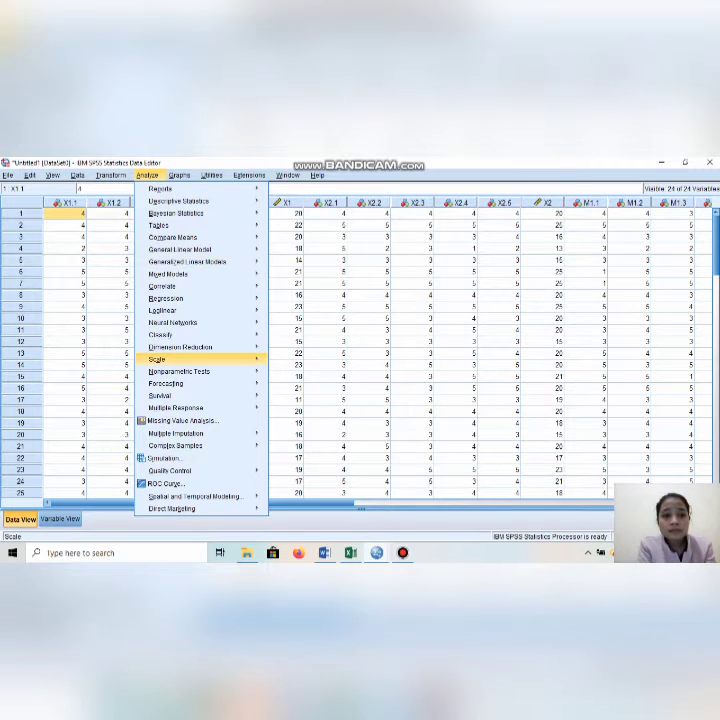
key(Right)
key(Down)
key(Down)
key(Down)
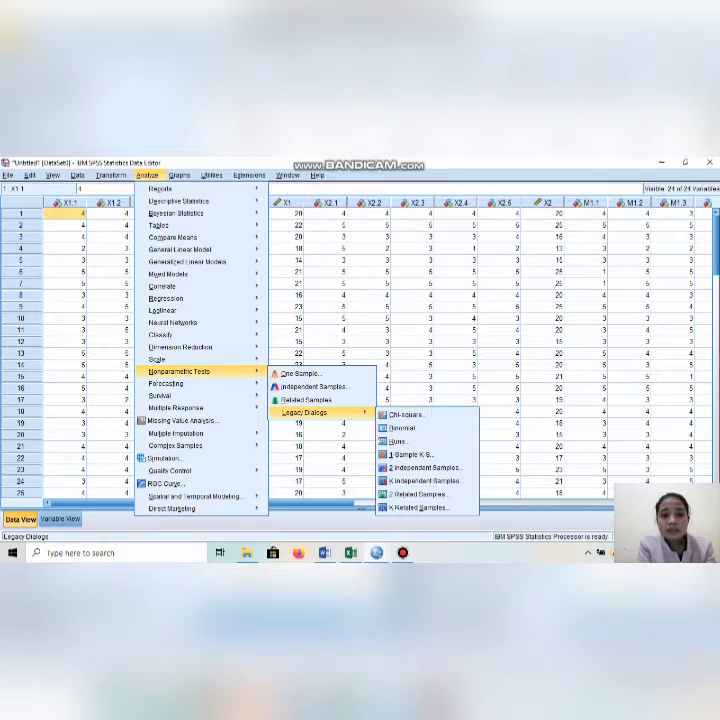
key(Right)
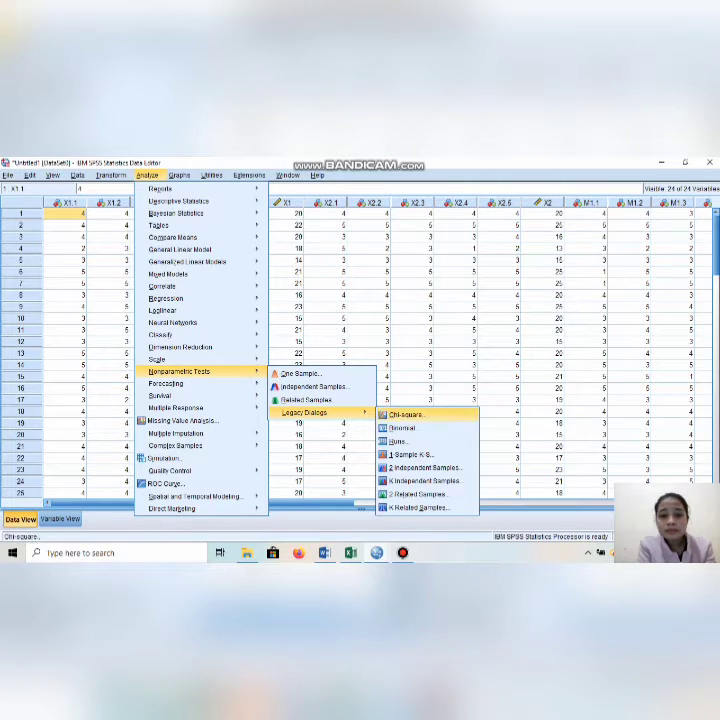
key(Down)
key(Down)
key(Down)
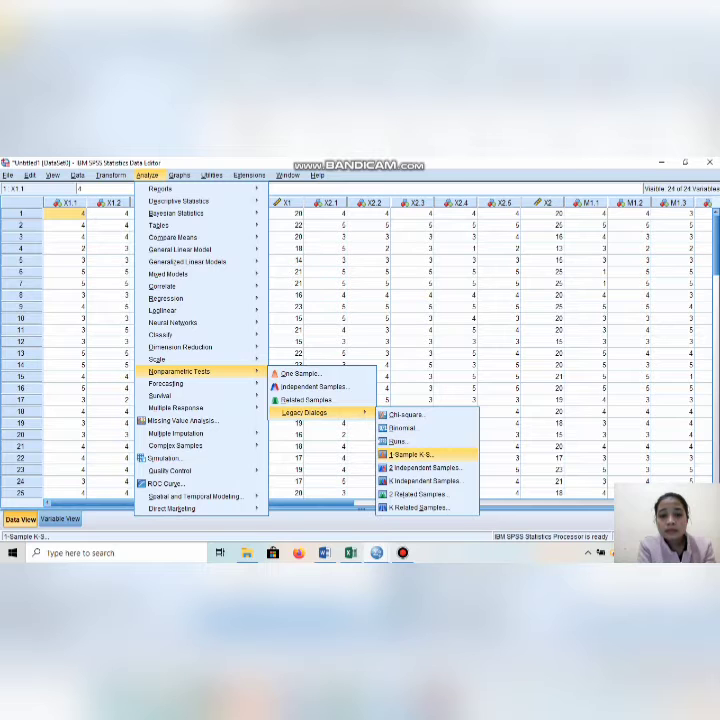
key(Return)
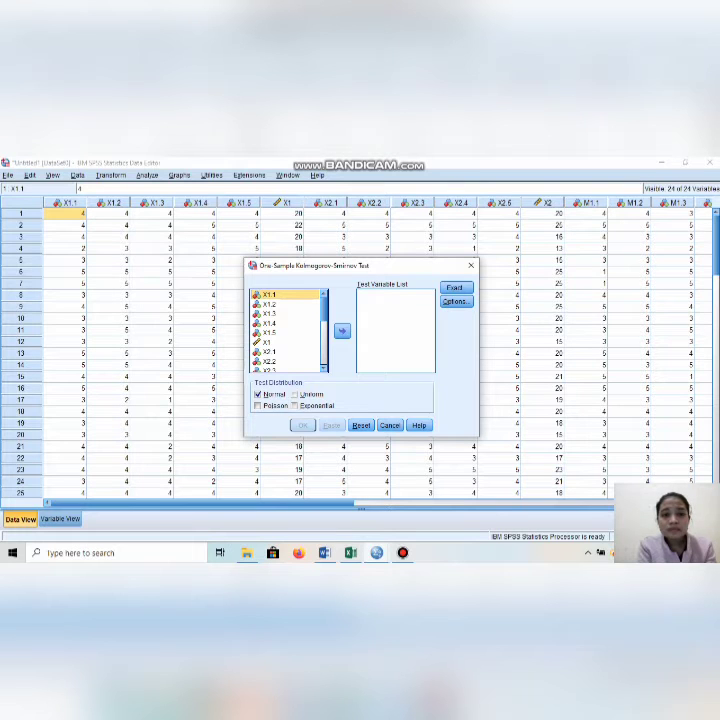
Add the total scores X1 and X2 as test variables of the Kolmogorov-Smirnov test
click(267, 342)
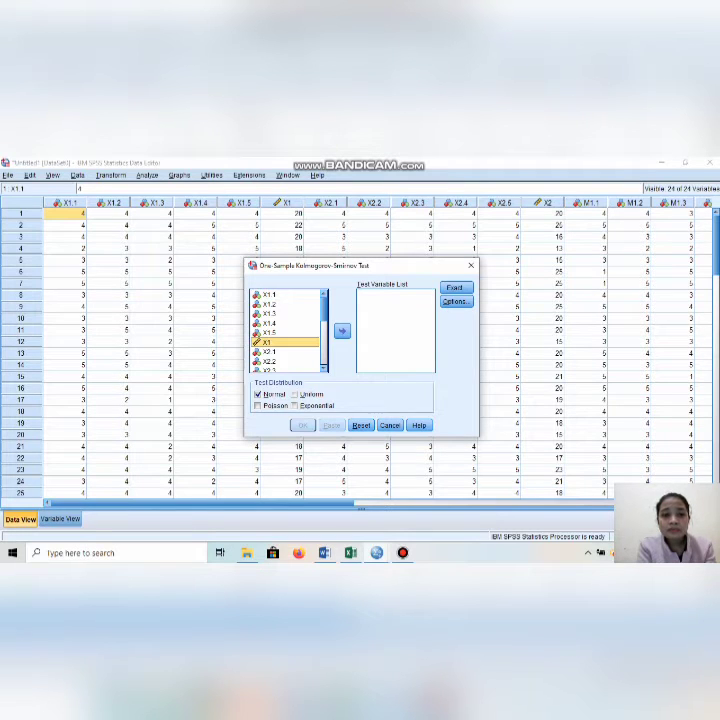
click(342, 330)
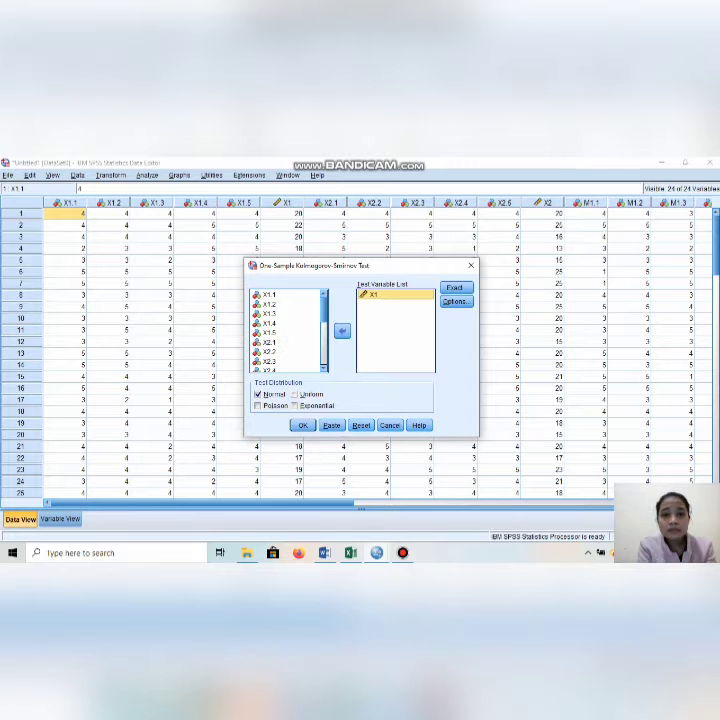
scroll(287, 330, down, 3)
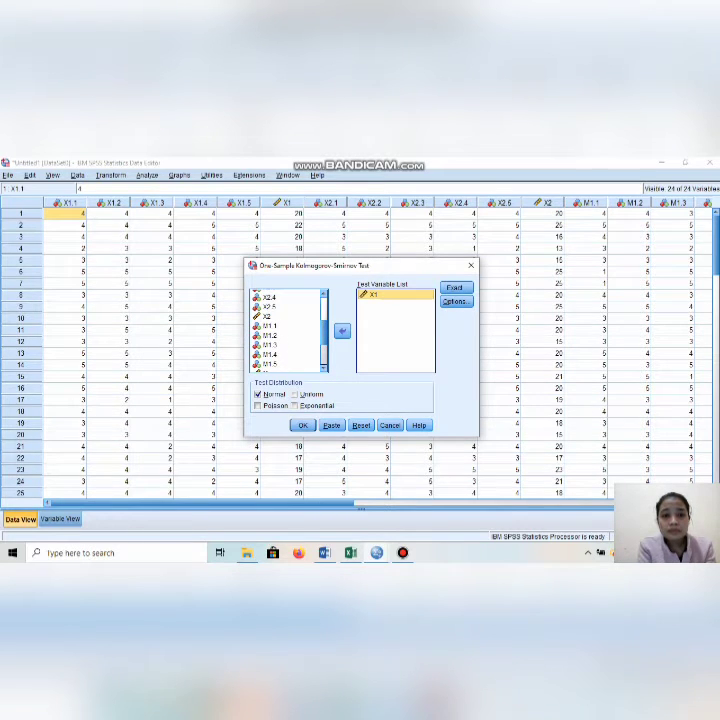
click(267, 316)
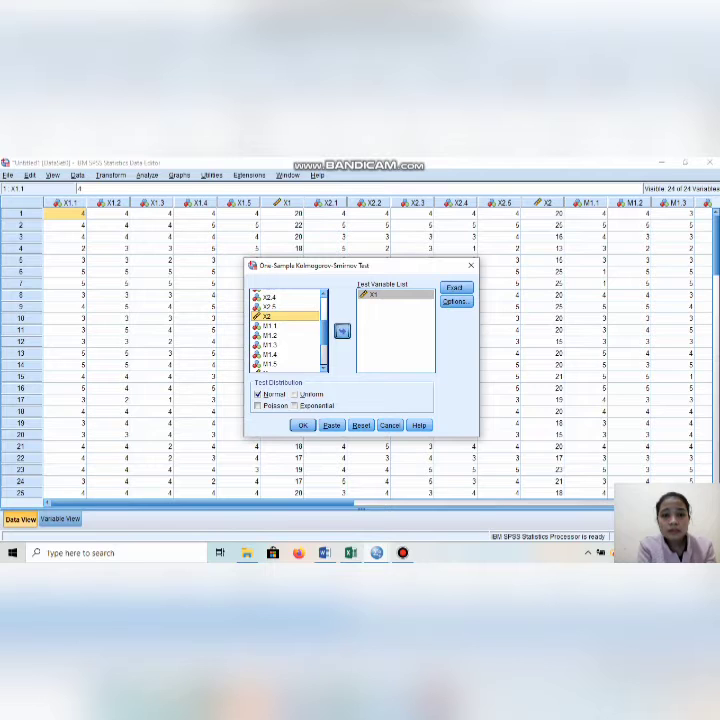
click(342, 331)
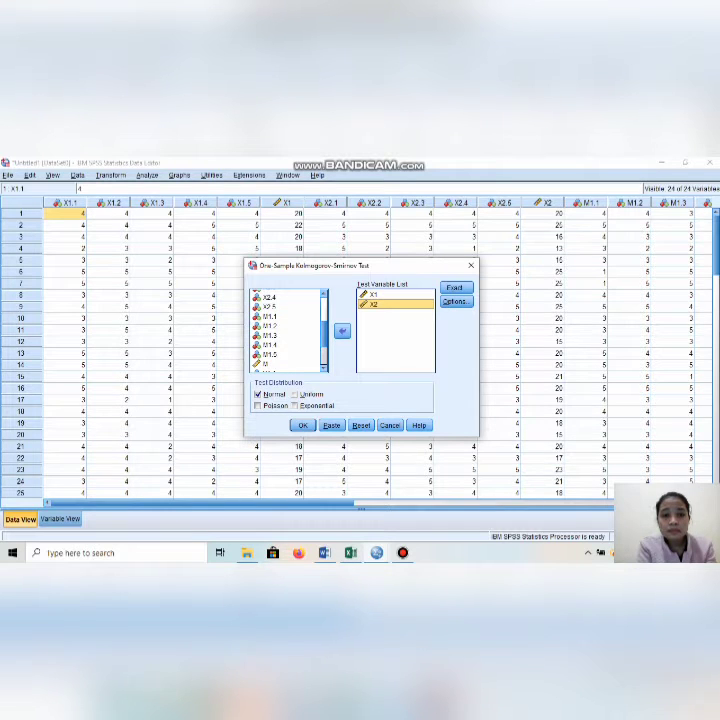
Add M and Y1 as further test variables and run the Kolmogorov-Smirnov test against the Normal distribution, checking its significance values
scroll(287, 330, down, 1)
click(268, 338)
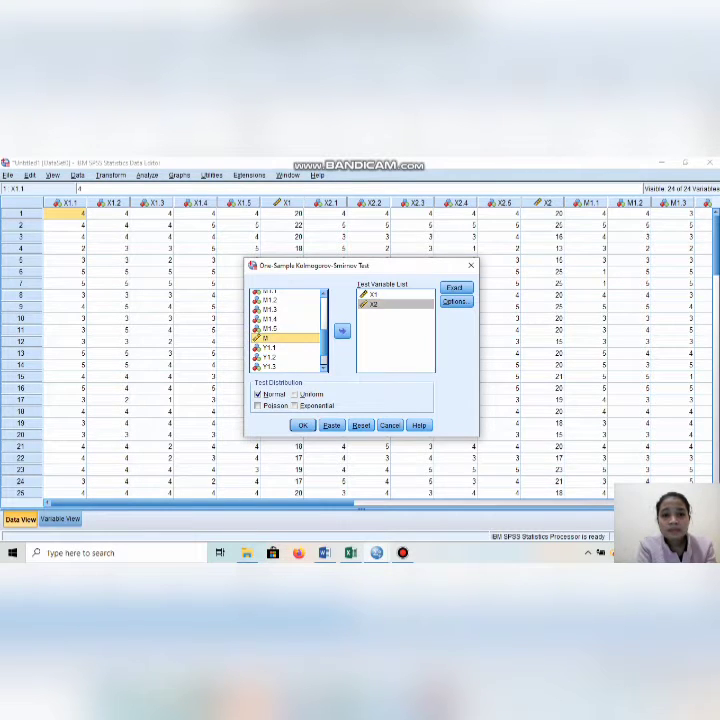
click(342, 331)
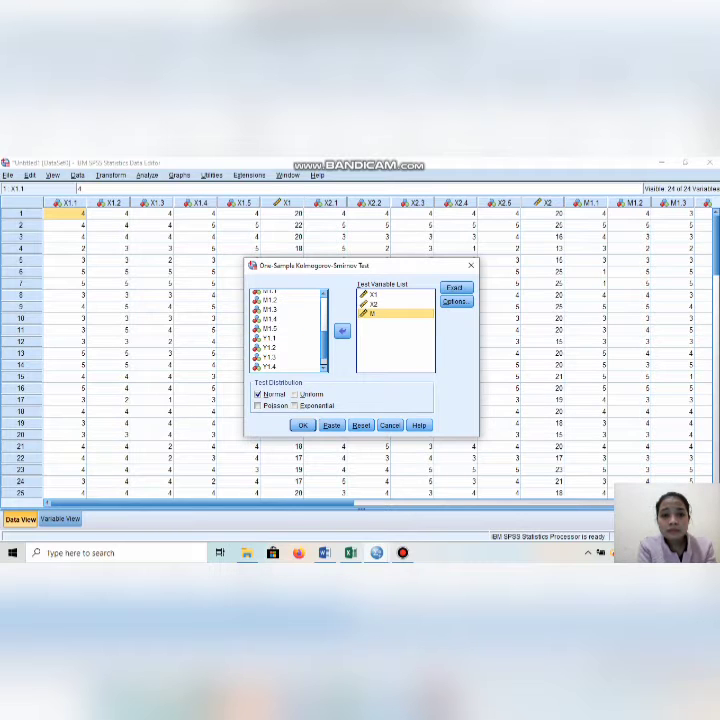
scroll(287, 330, down, 1)
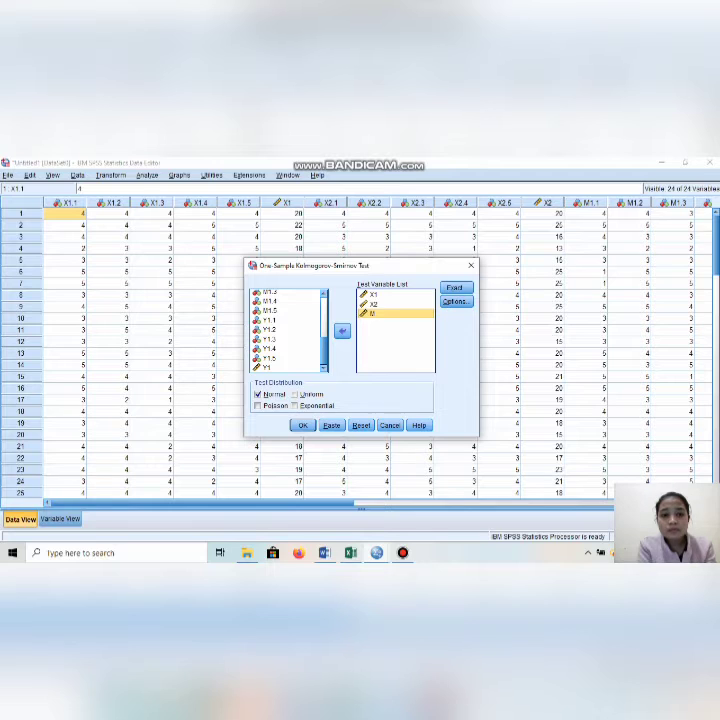
click(267, 367)
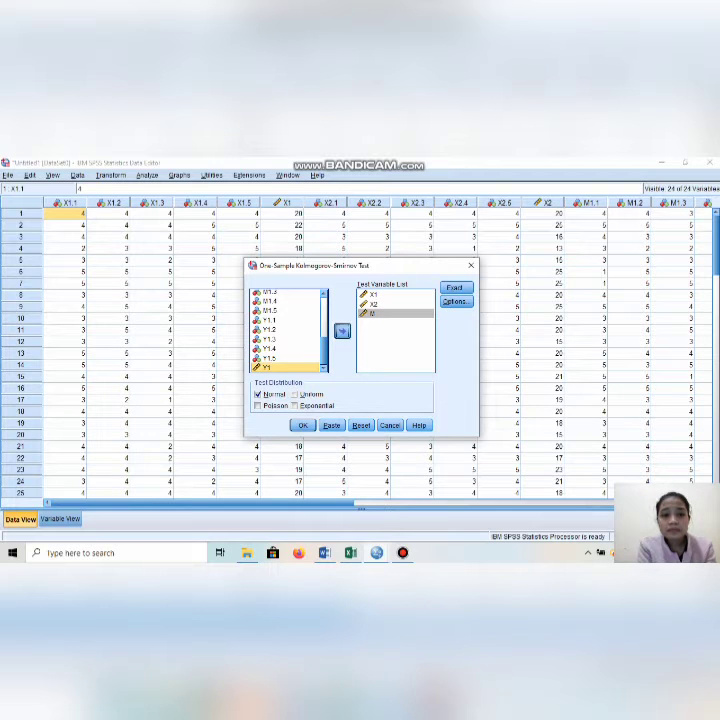
click(342, 330)
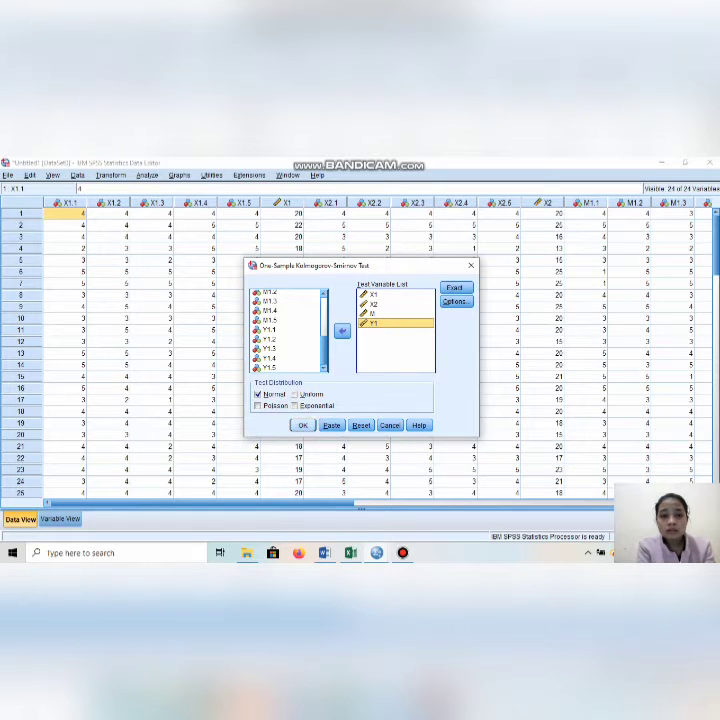
click(303, 425)
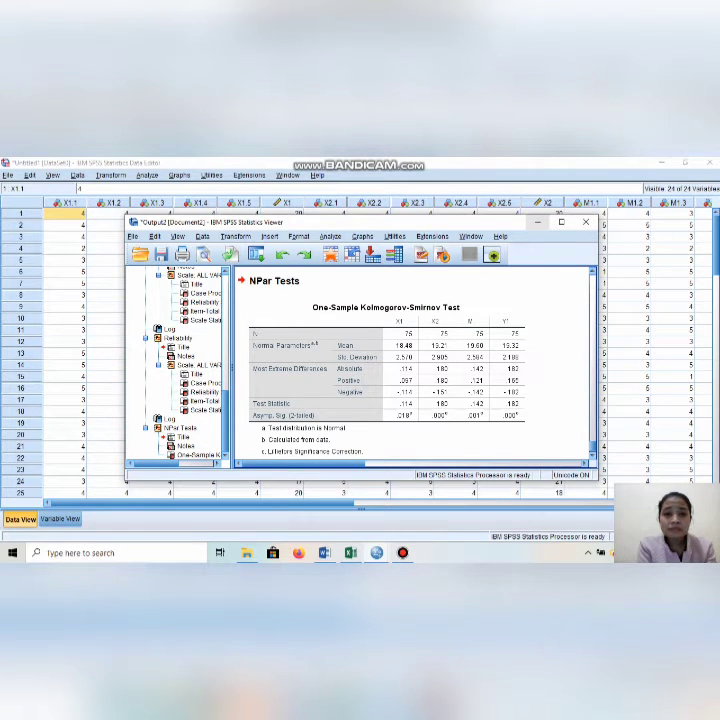
click(537, 222)
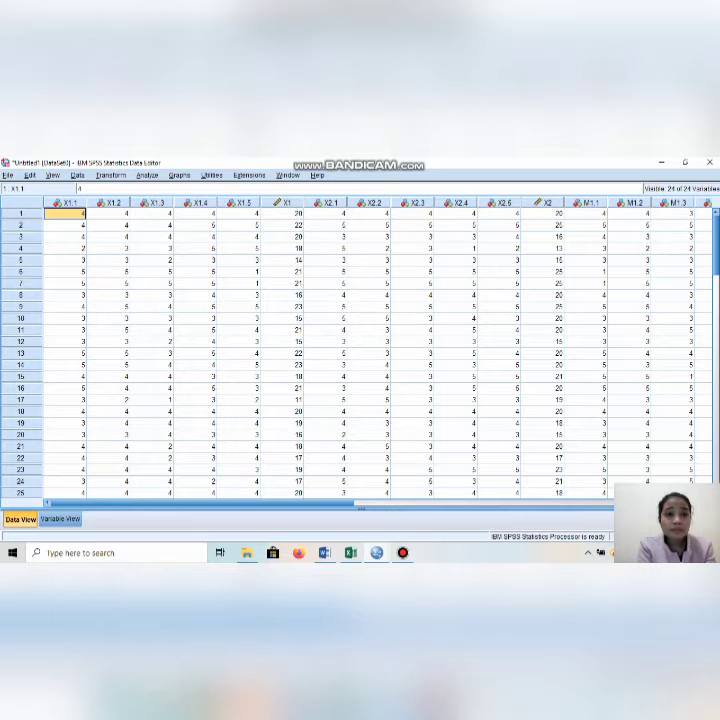
Start a Linear Regression with the total score Y1 as the dependent variable
click(147, 175)
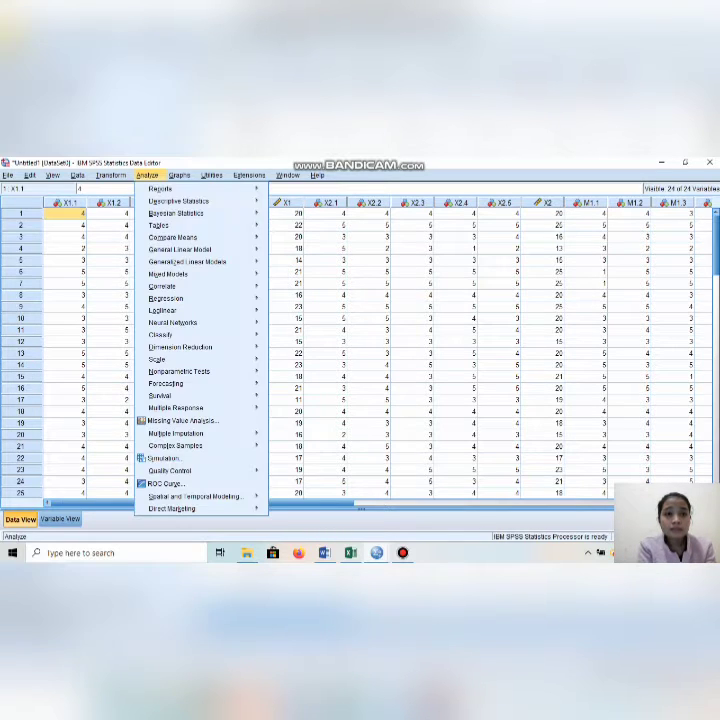
mouse_move(165, 298)
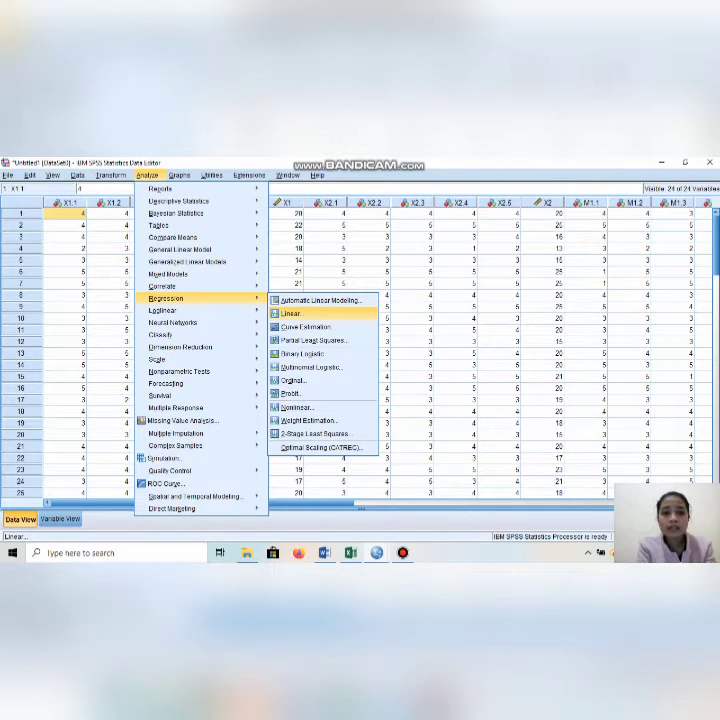
click(290, 313)
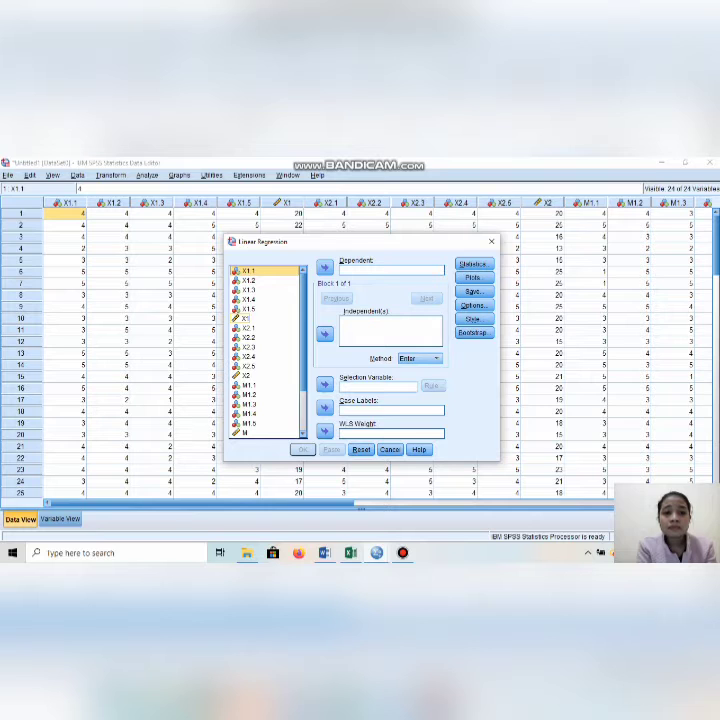
scroll(266, 350, down, 2)
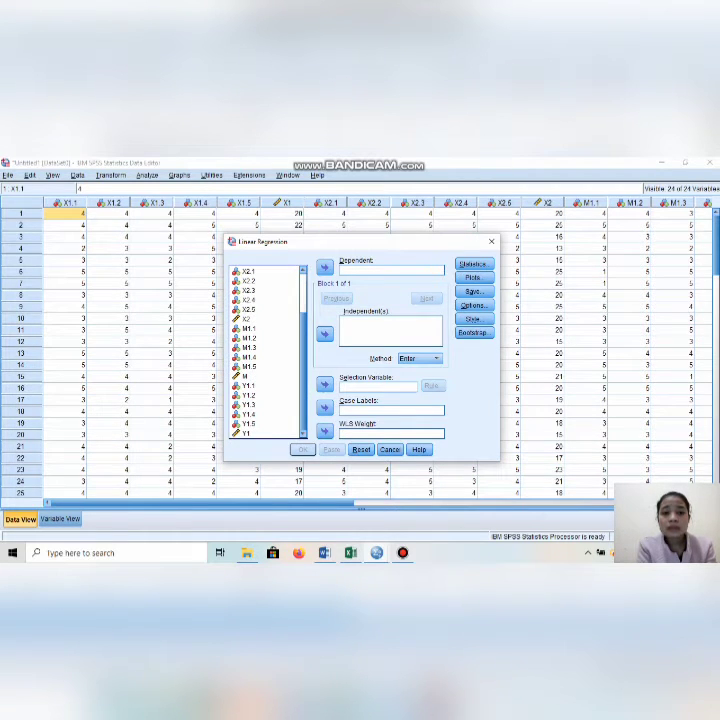
click(245, 433)
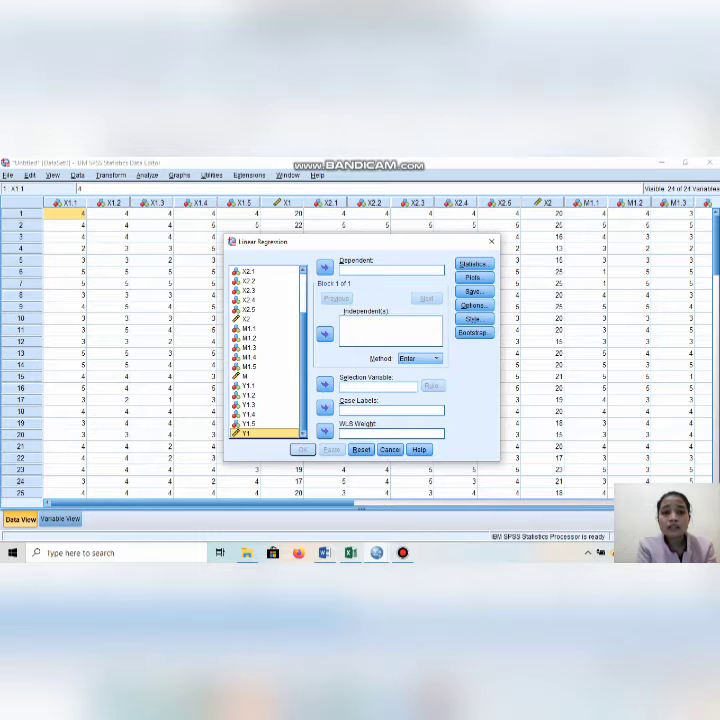
click(324, 267)
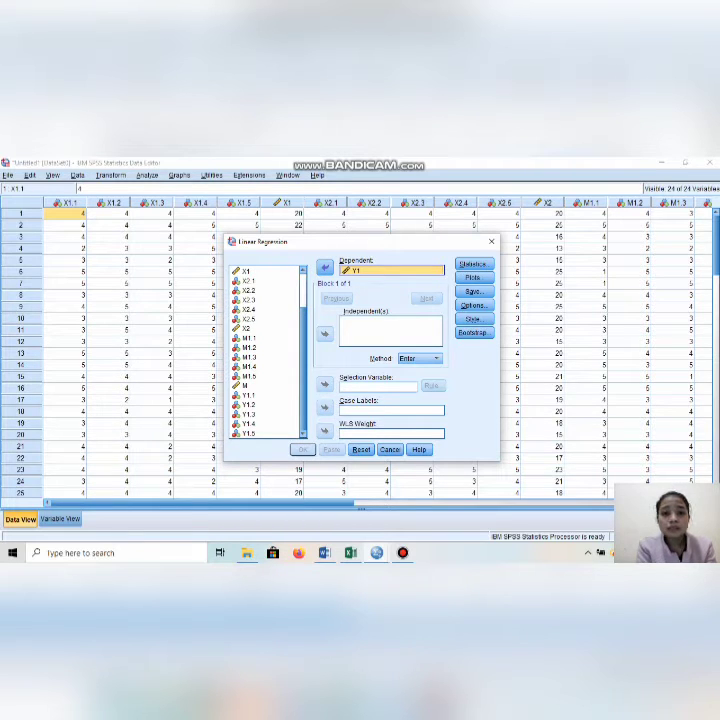
Add the total scores X1, X2 and M as independent variables of the linear regression
scroll(268, 350, up, 2)
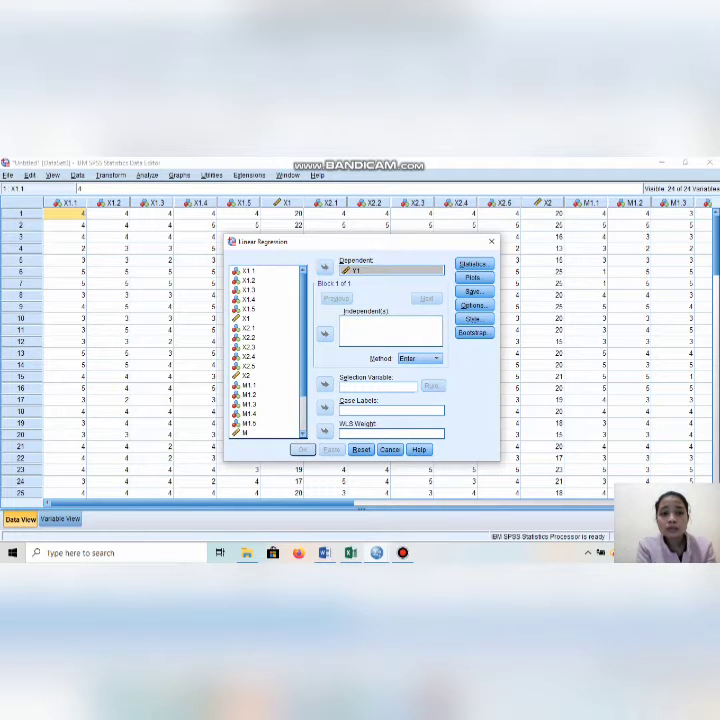
click(246, 318)
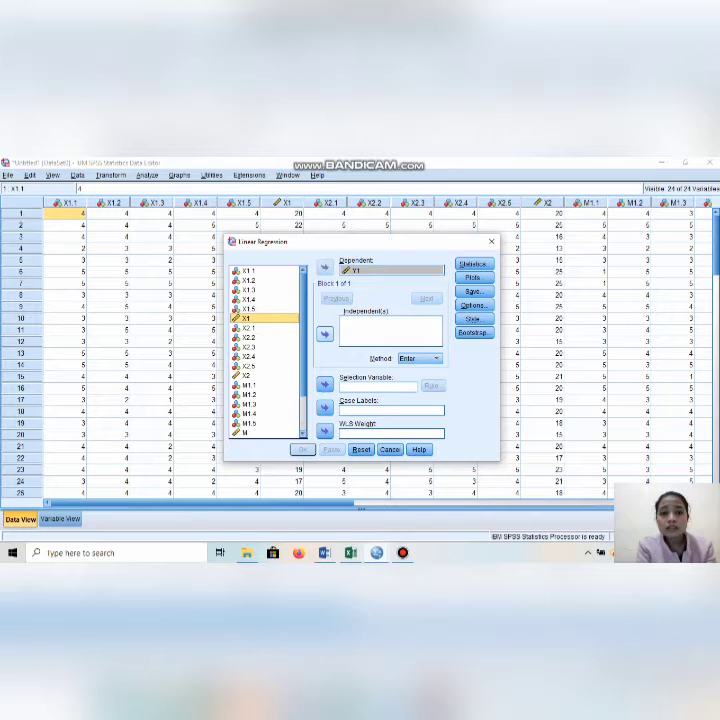
click(324, 333)
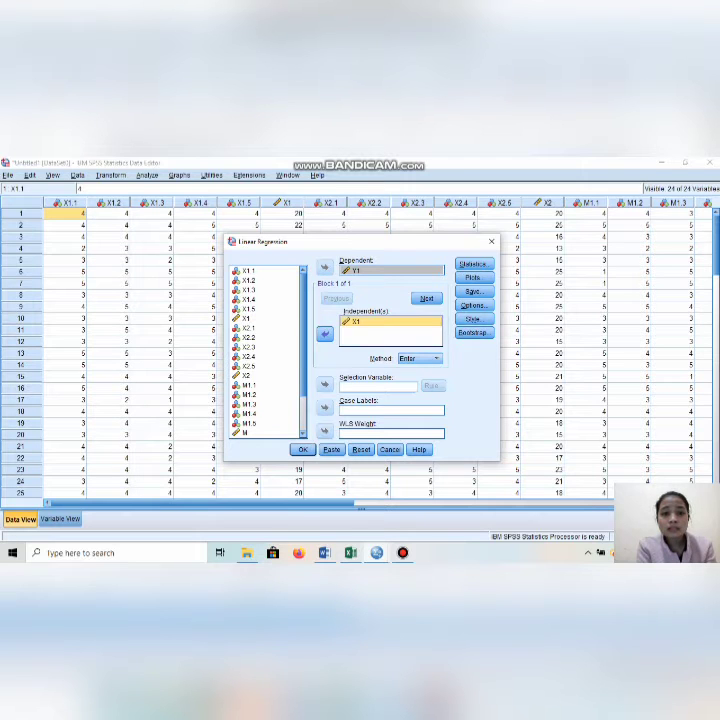
scroll(265, 350, down, 1)
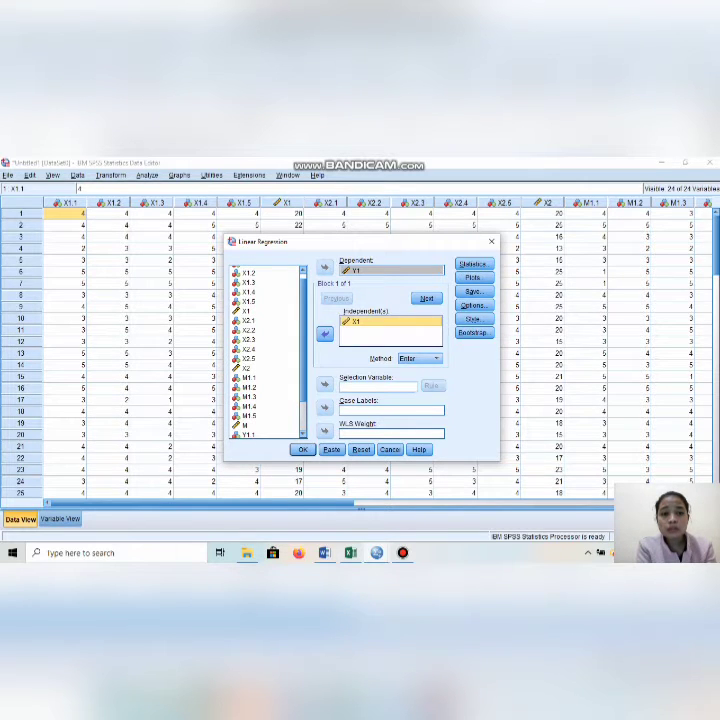
click(247, 368)
click(324, 333)
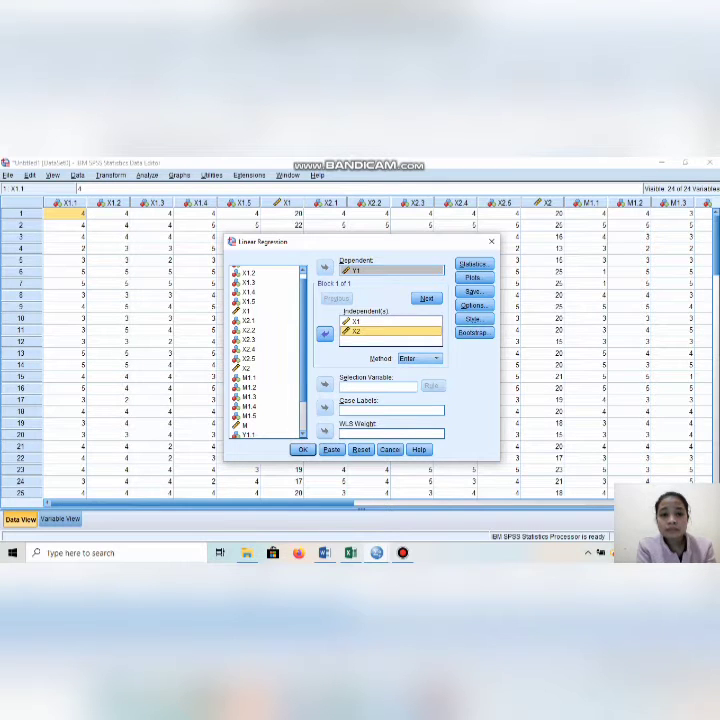
scroll(266, 350, down, 2)
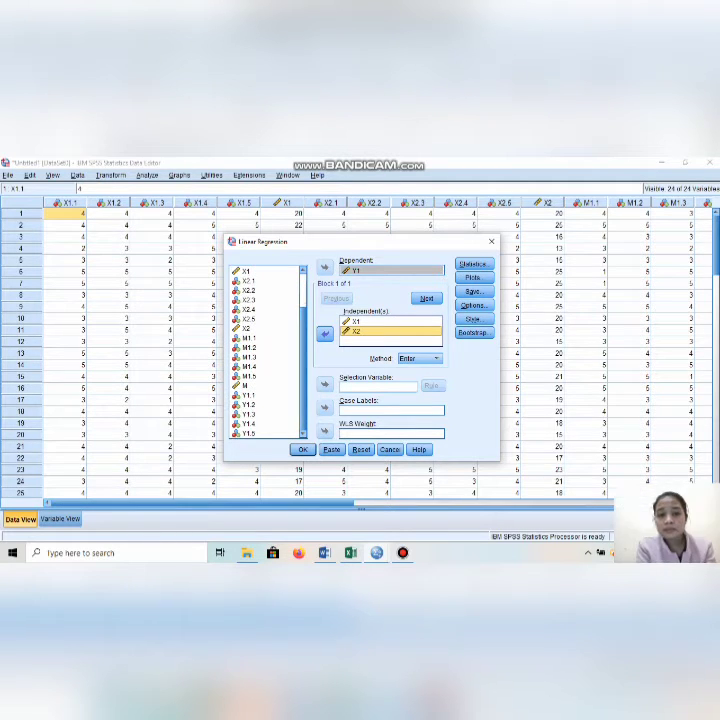
click(245, 385)
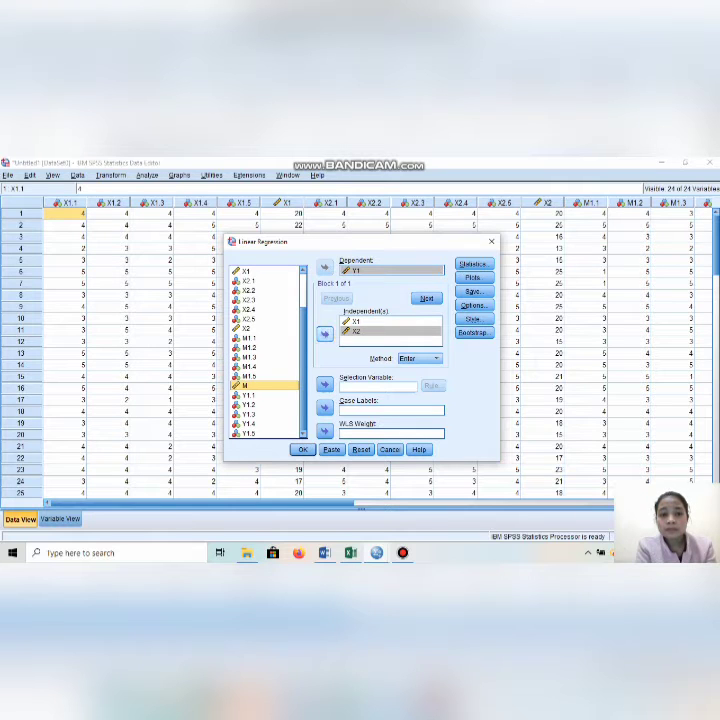
click(325, 333)
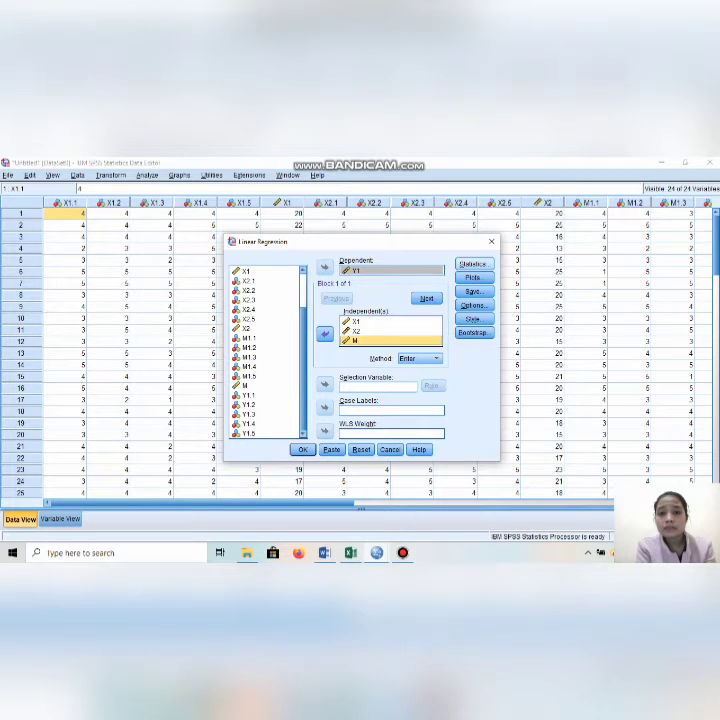
Include the covariance matrix and collinearity diagnostics, run the regression, and check the ANOVA and Coefficients tables in the output
click(473, 264)
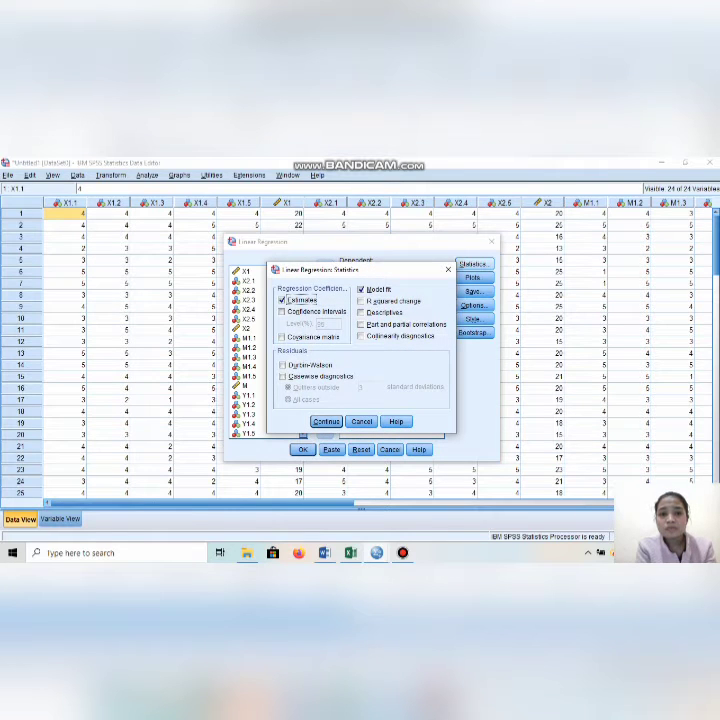
click(282, 337)
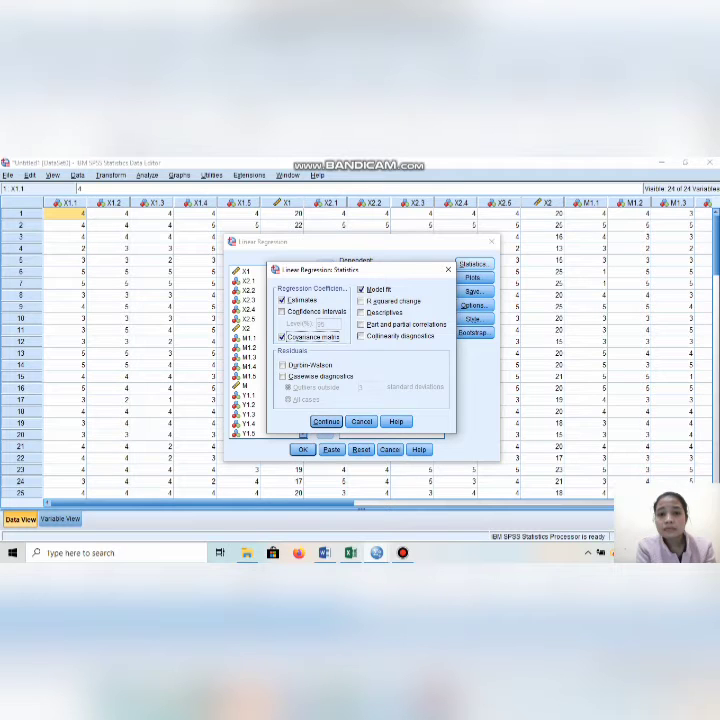
click(361, 336)
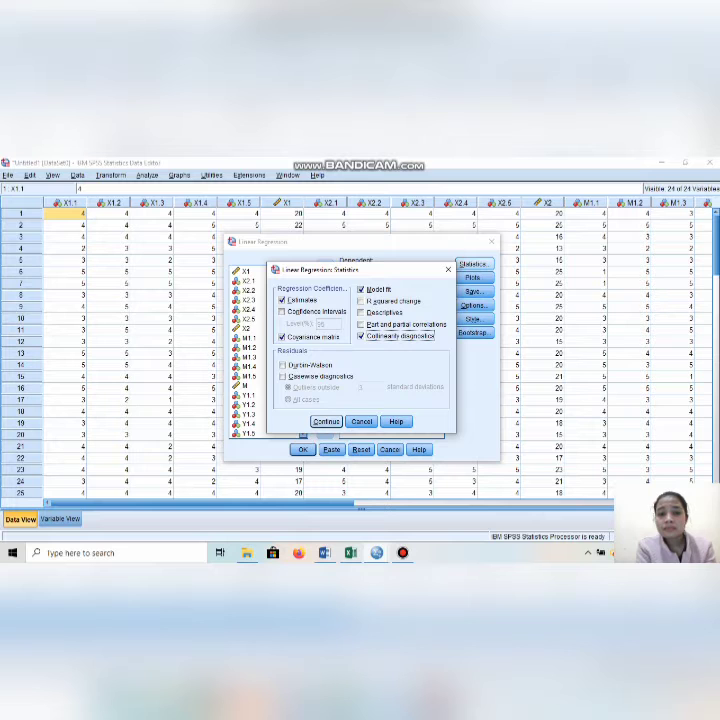
key(Return)
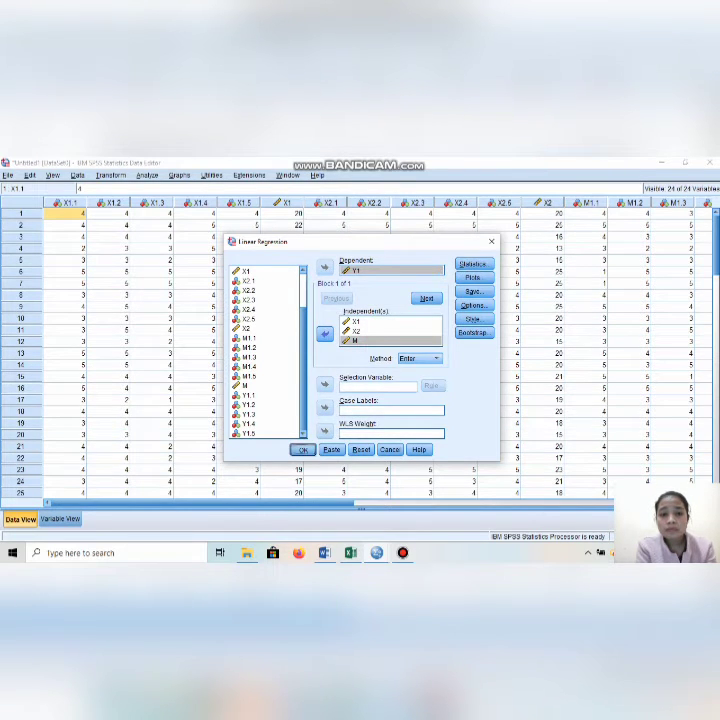
key(Return)
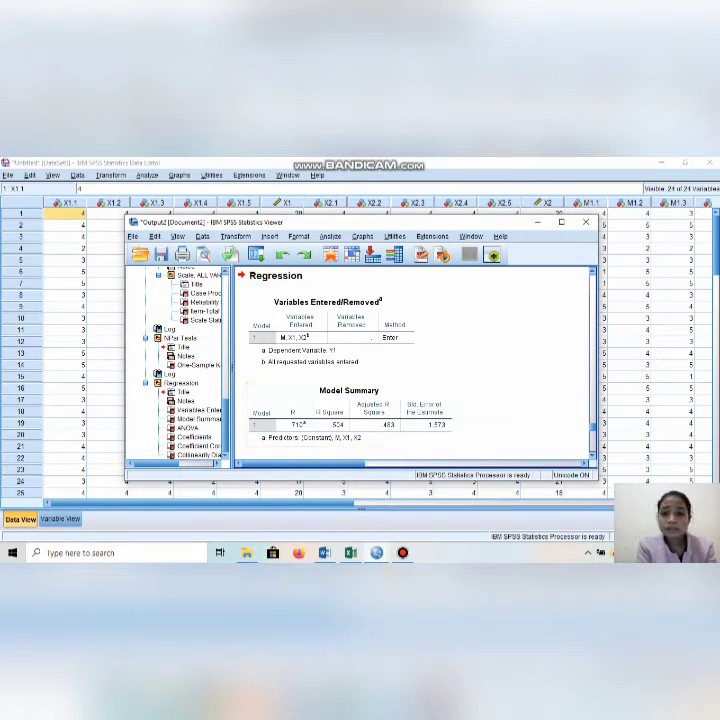
scroll(410, 365, down, 3)
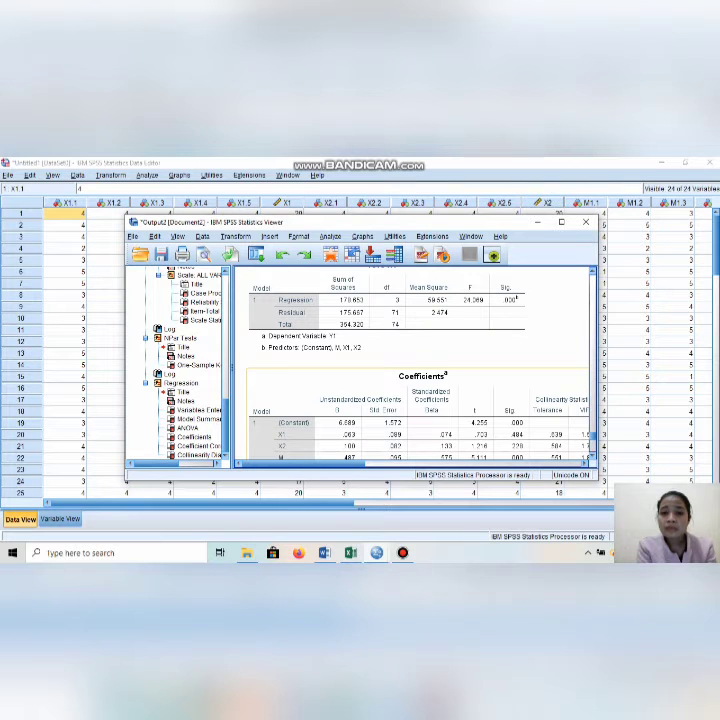
click(538, 222)
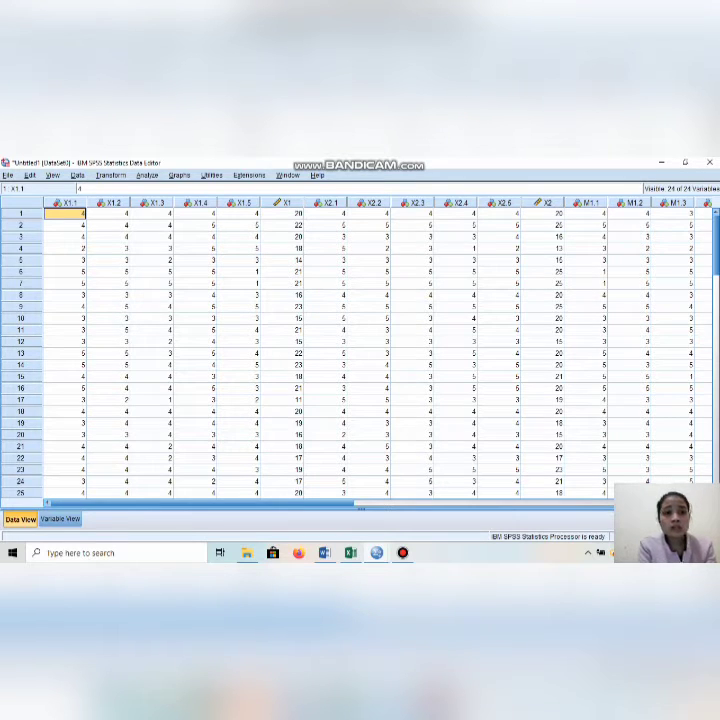
Reopen the Linear Regression setup from the data editor
key(alt+a)
key(Down)
key(Down)
key(Down)
key(Down)
key(Down)
key(Down)
key(Down)
key(Down)
key(Down)
key(Down)
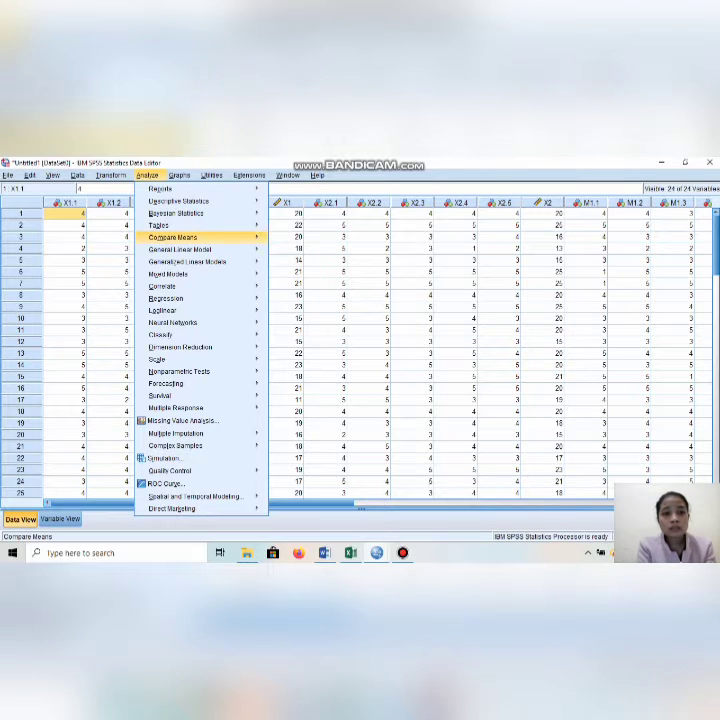
key(Right)
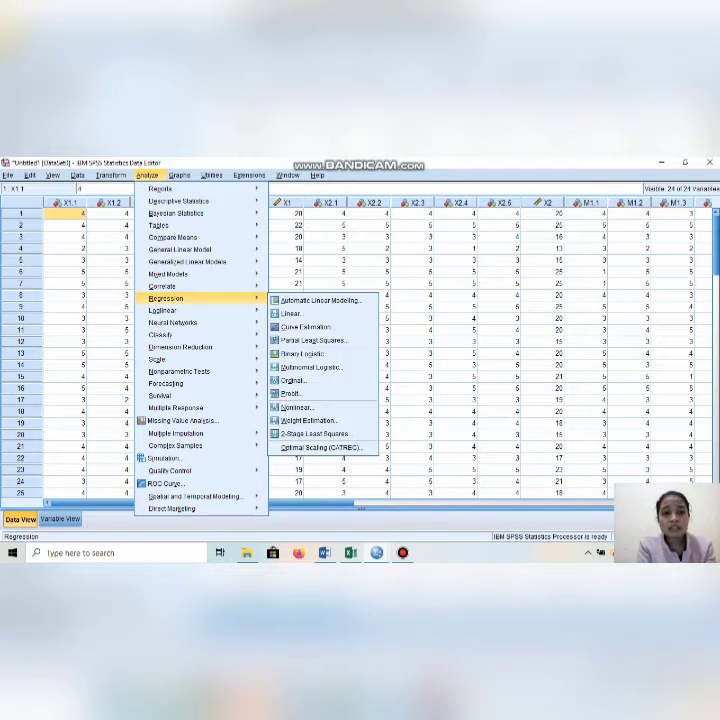
key(Down)
key(Down)
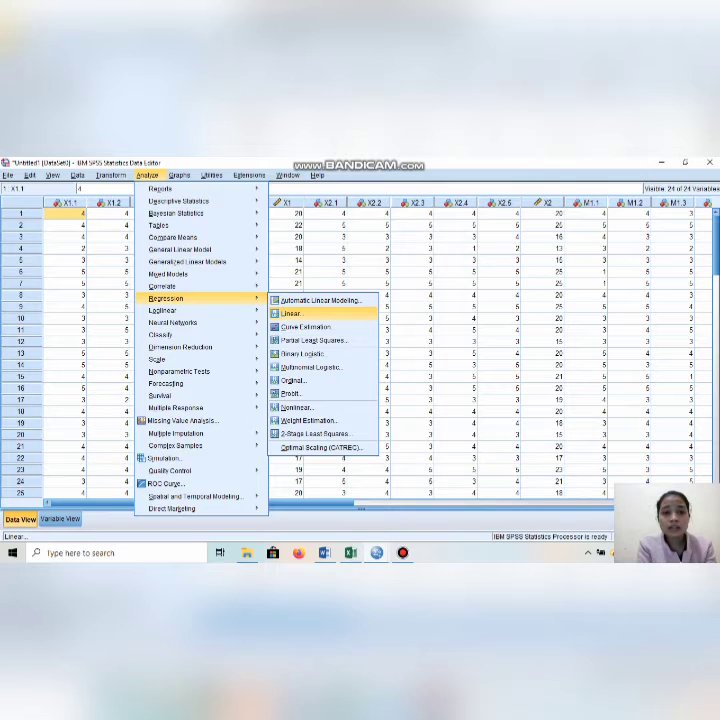
key(Return)
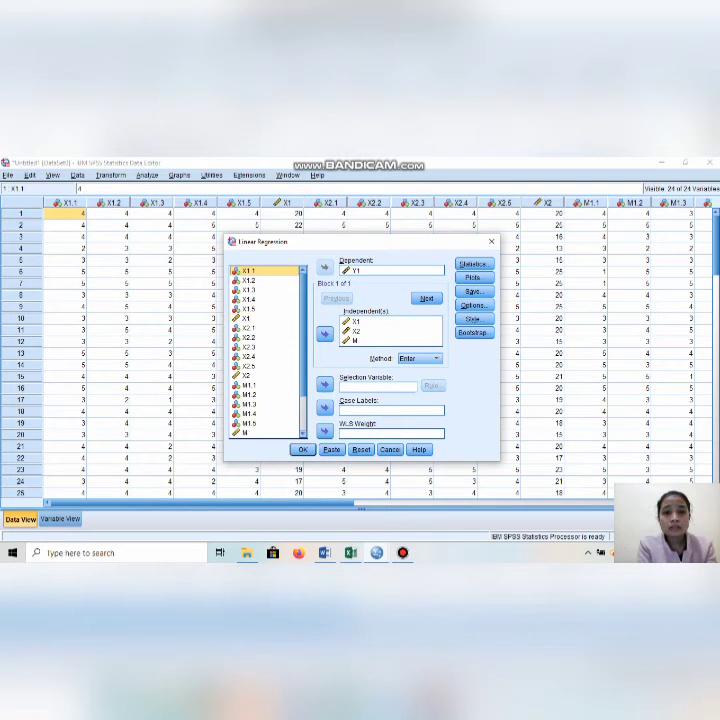
Run the regression of Y1 on X1, X2 and M again, saving the unstandardized residuals as a new variable
click(391, 270)
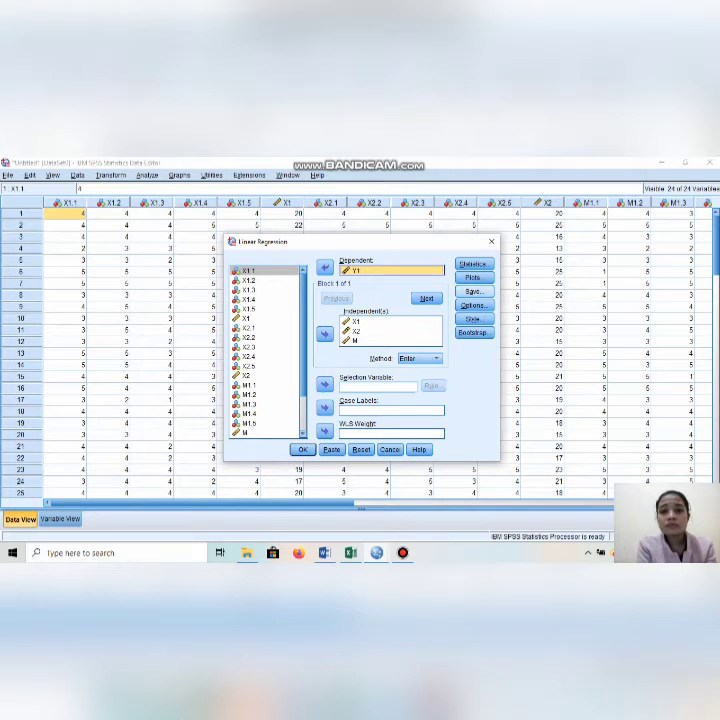
click(473, 291)
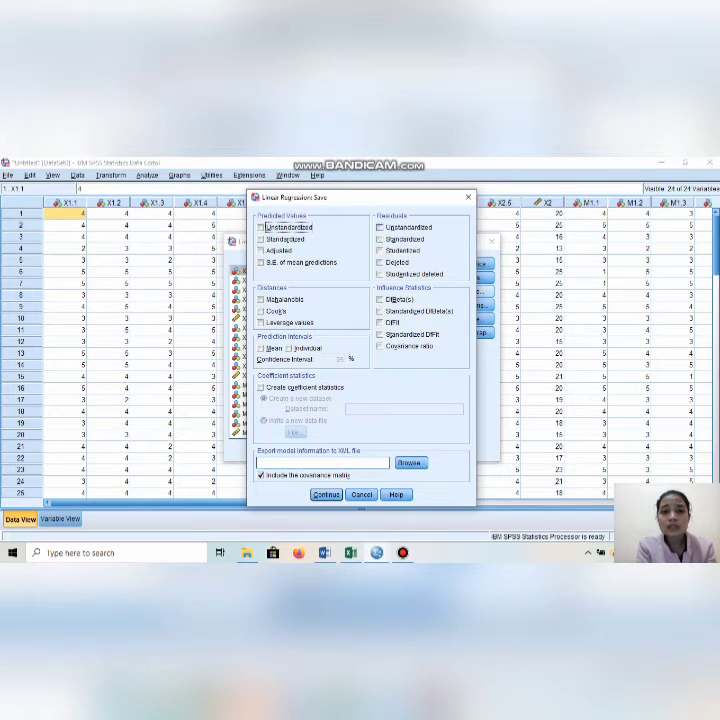
click(380, 227)
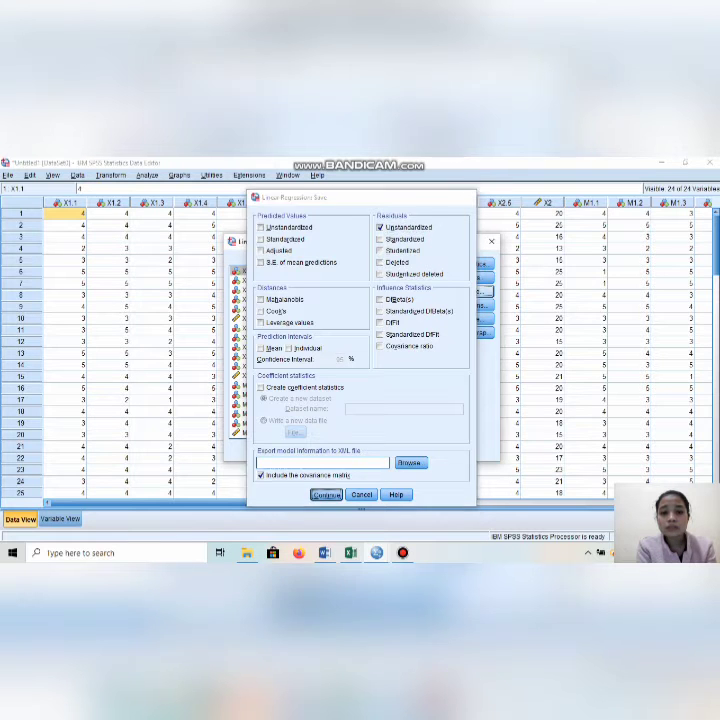
key(Return)
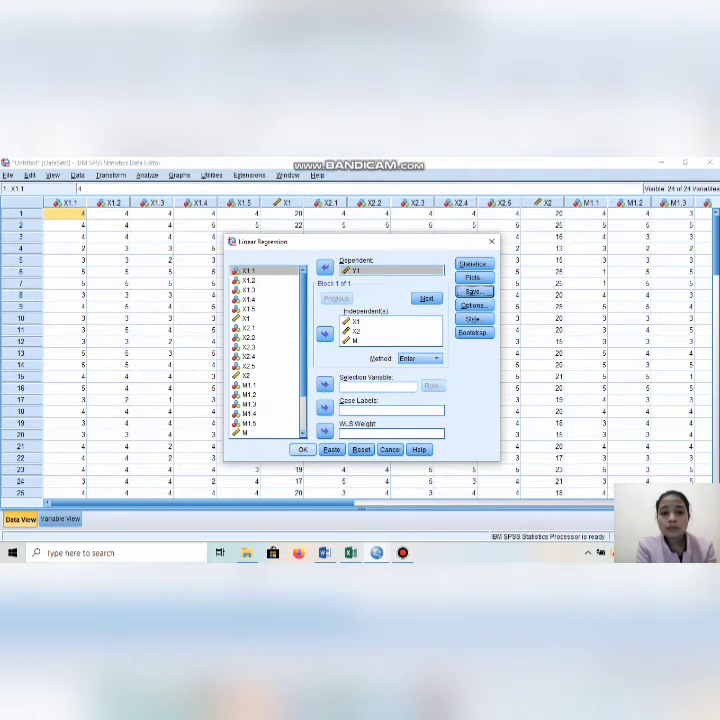
key(Return)
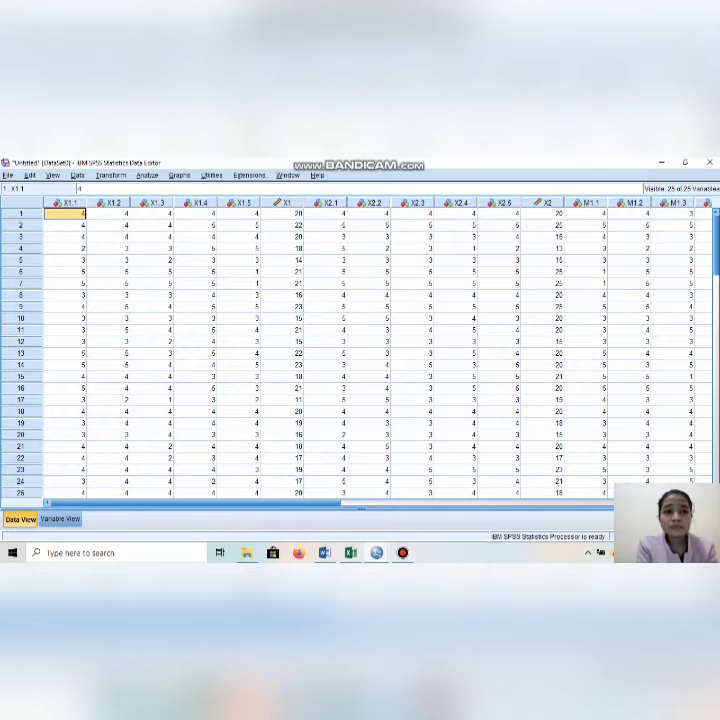
Start computing a new variable with AbsUt as the target variable name
key(alt+t)
key(Down)
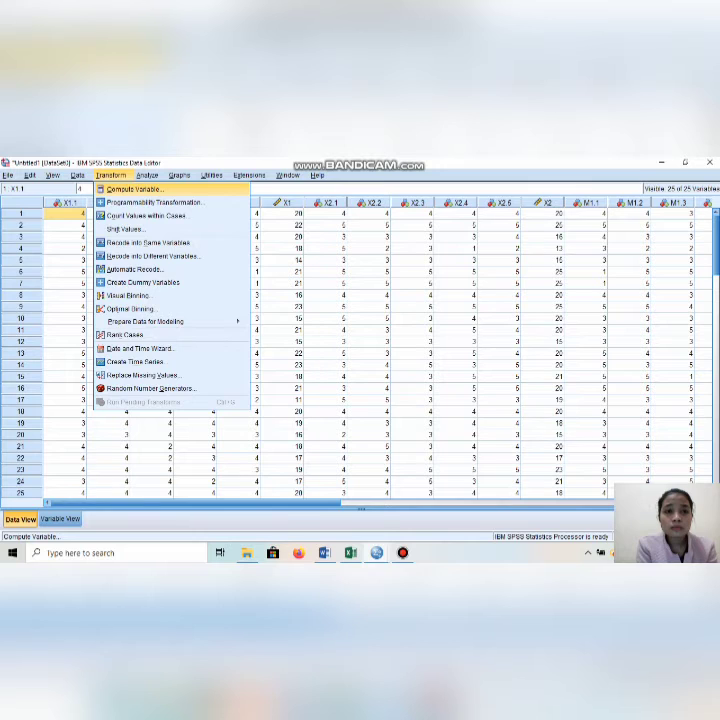
key(Return)
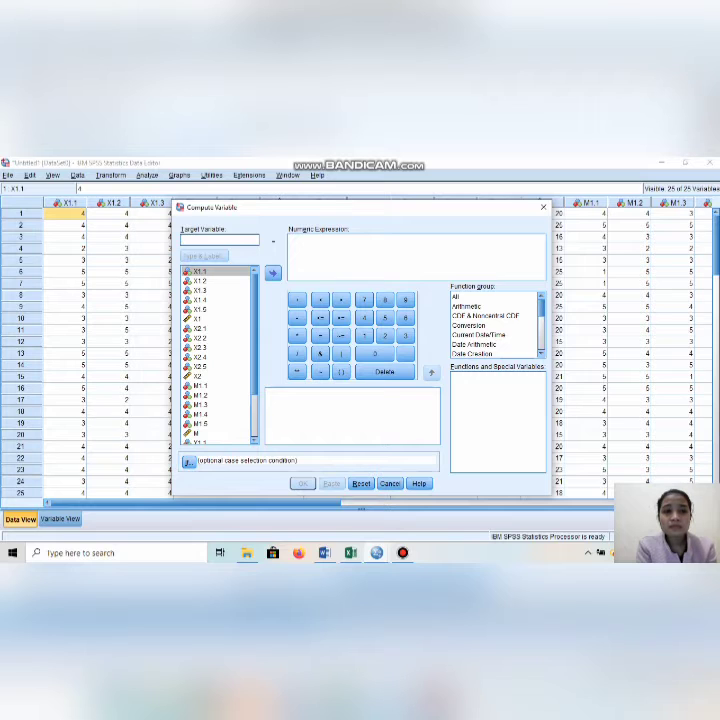
text(A)
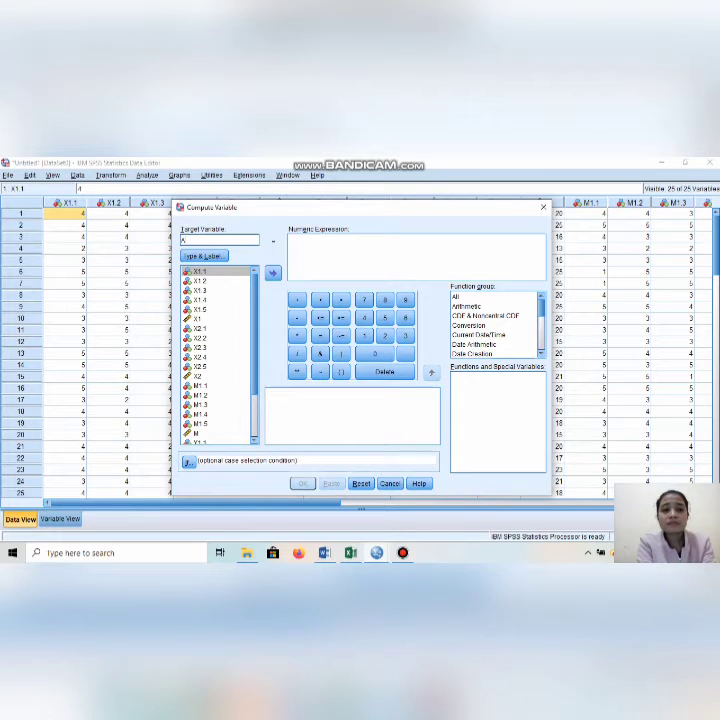
text(bs)
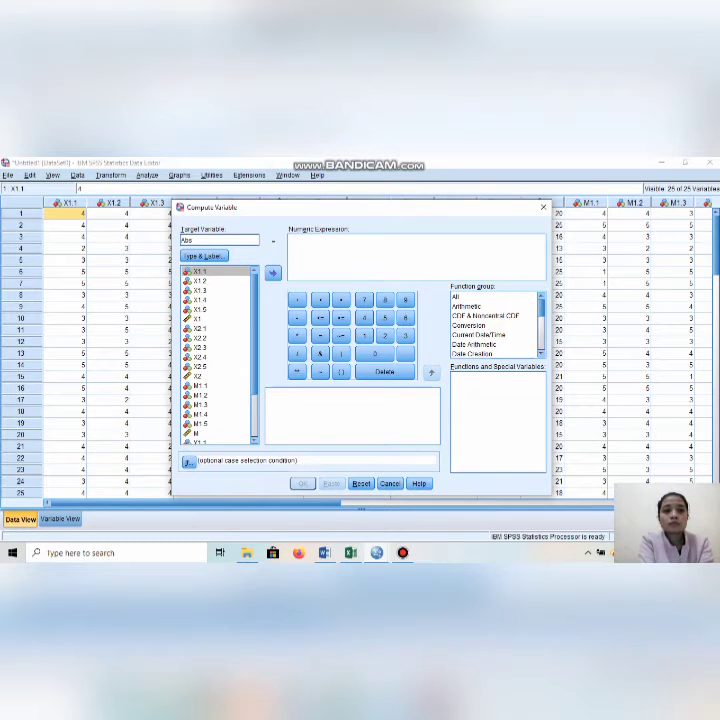
text(U)
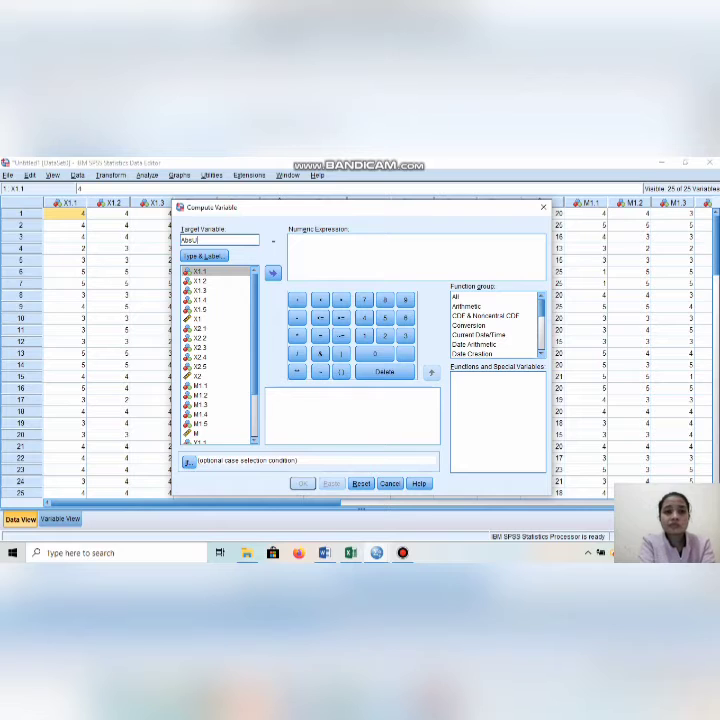
text(l)
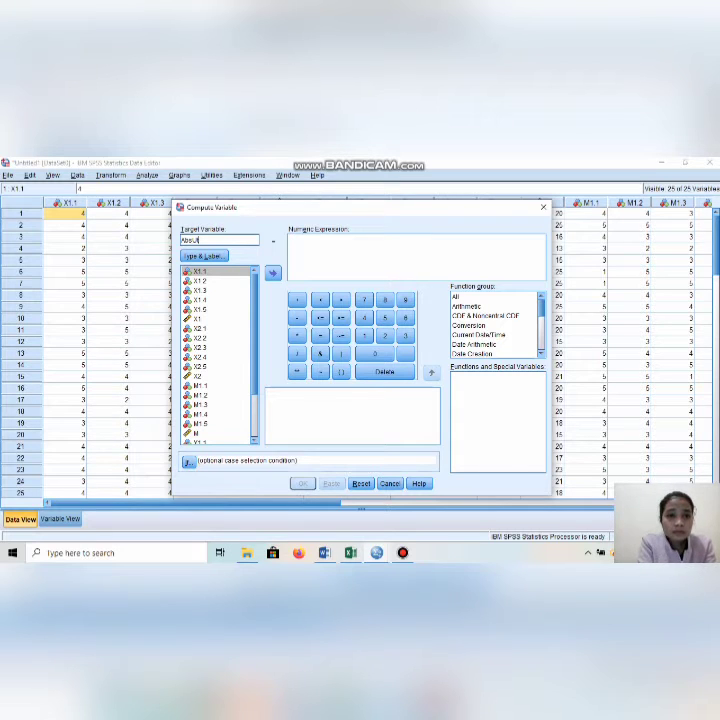
Compute AbsUt using the saved unstandardized residual RES_1 as the numeric expression, and return to the data editor
click(330, 248)
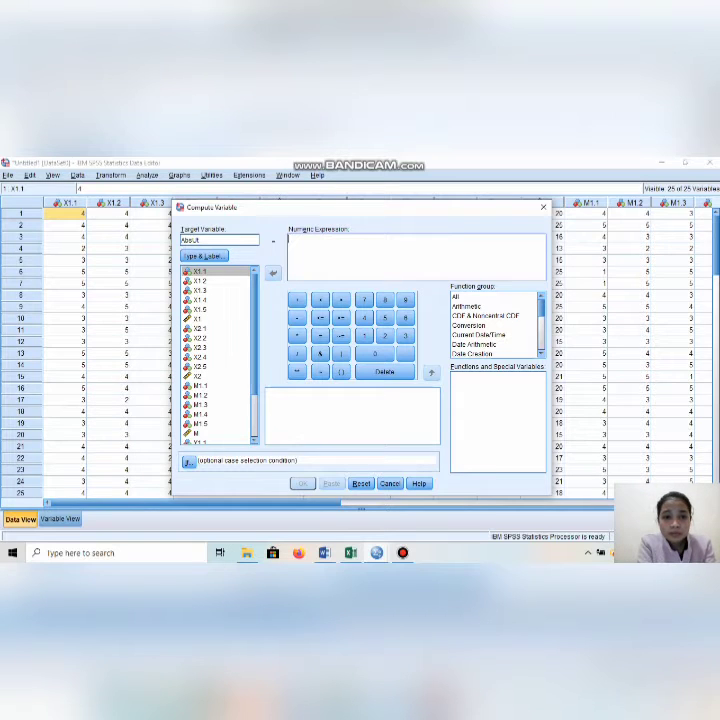
scroll(218, 355, down, 2)
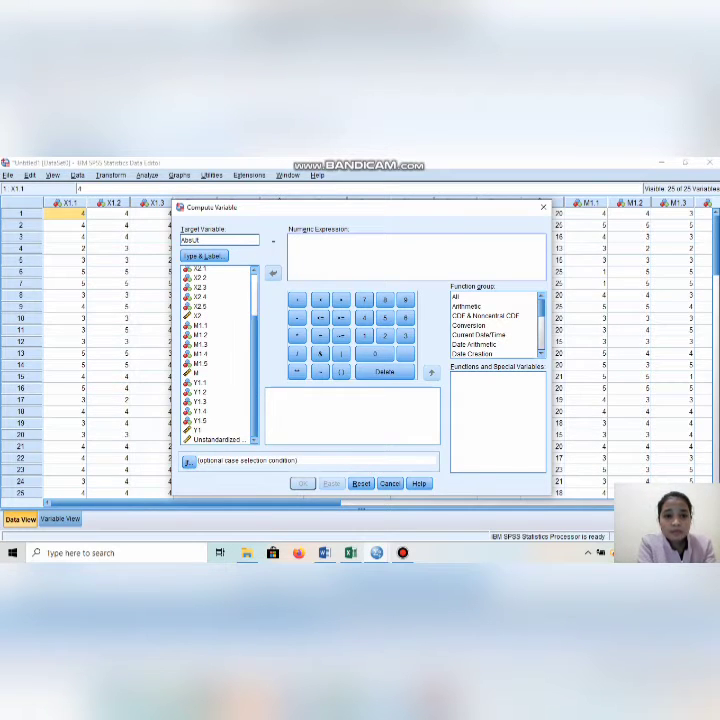
click(215, 439)
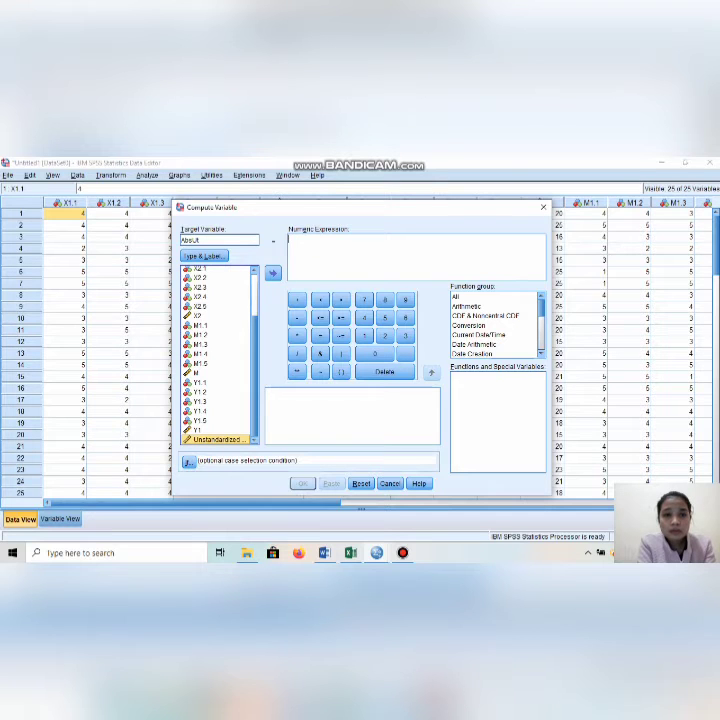
click(272, 272)
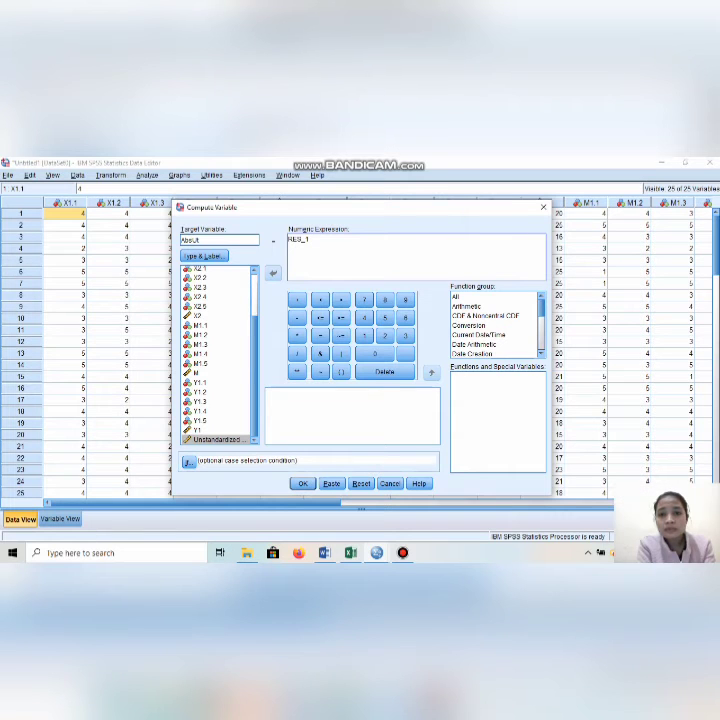
click(457, 297)
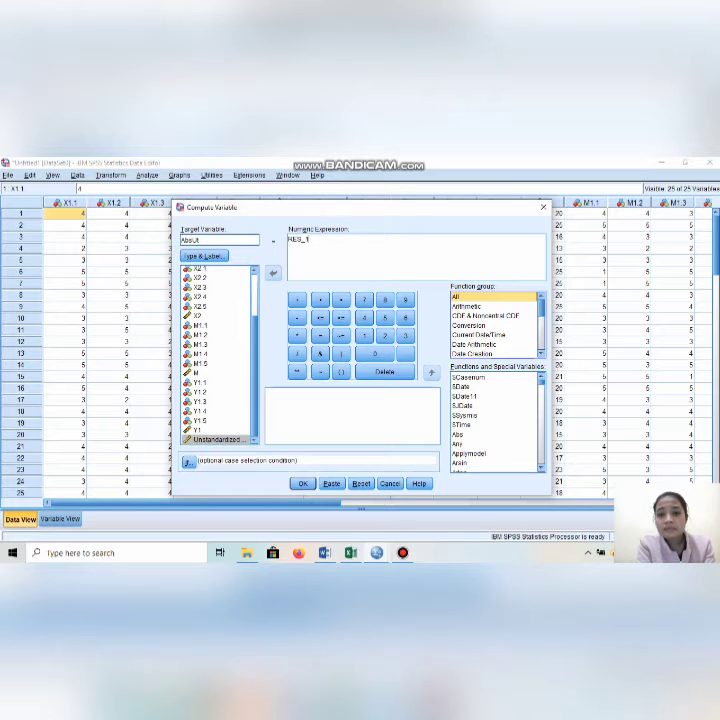
click(458, 435)
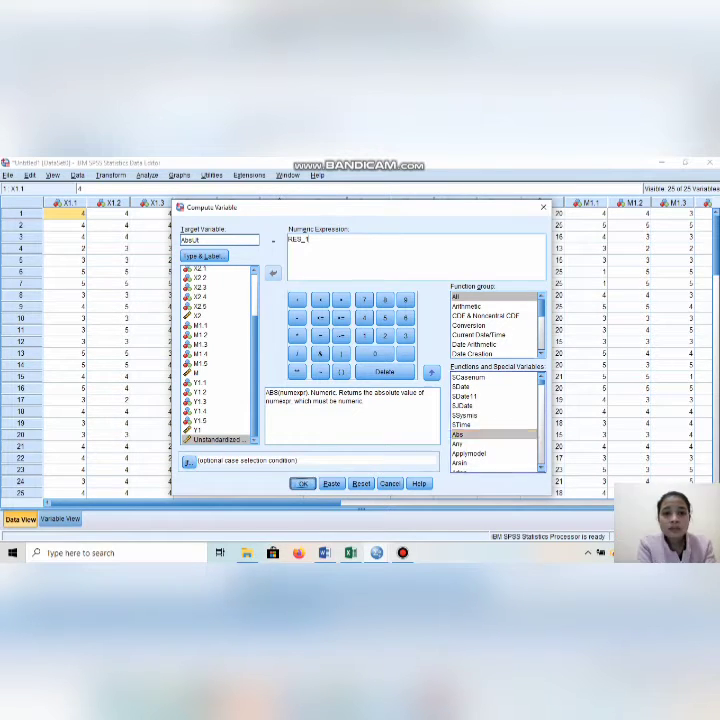
key(Return)
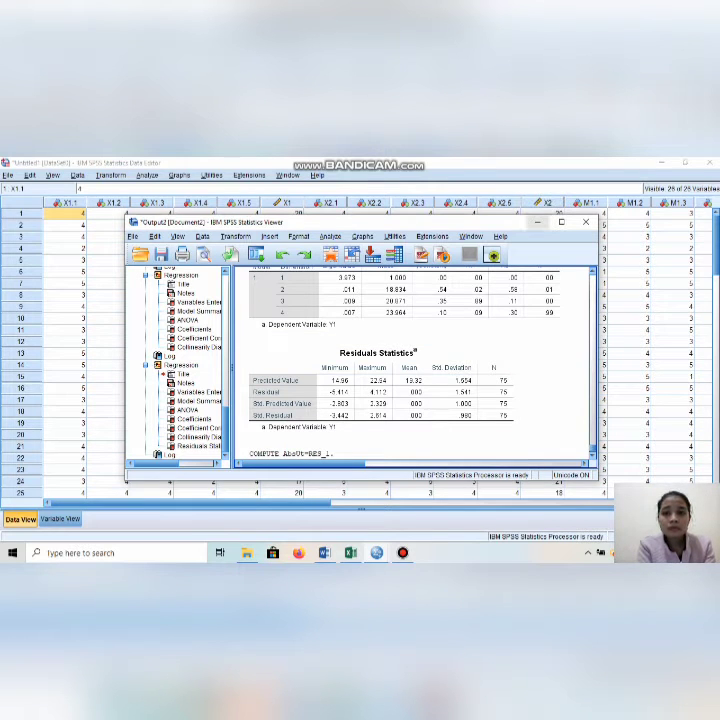
click(538, 222)
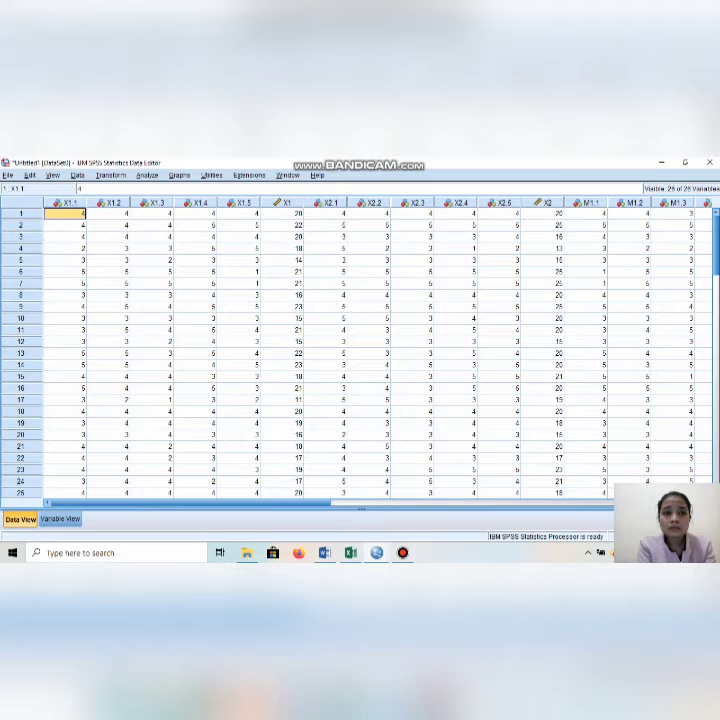
Reopen the Linear Regression setup and replace the dependent variable Y1 with AbsUt
click(147, 175)
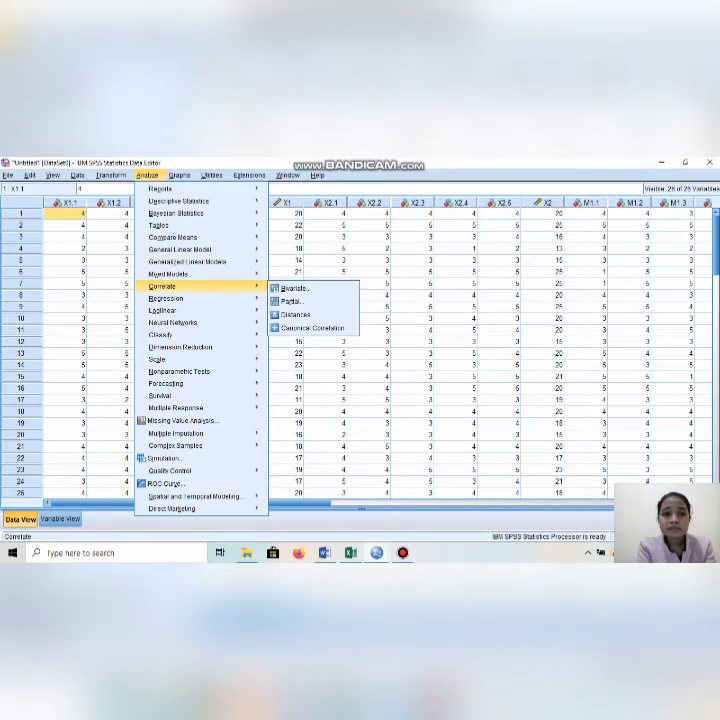
mouse_move(200, 298)
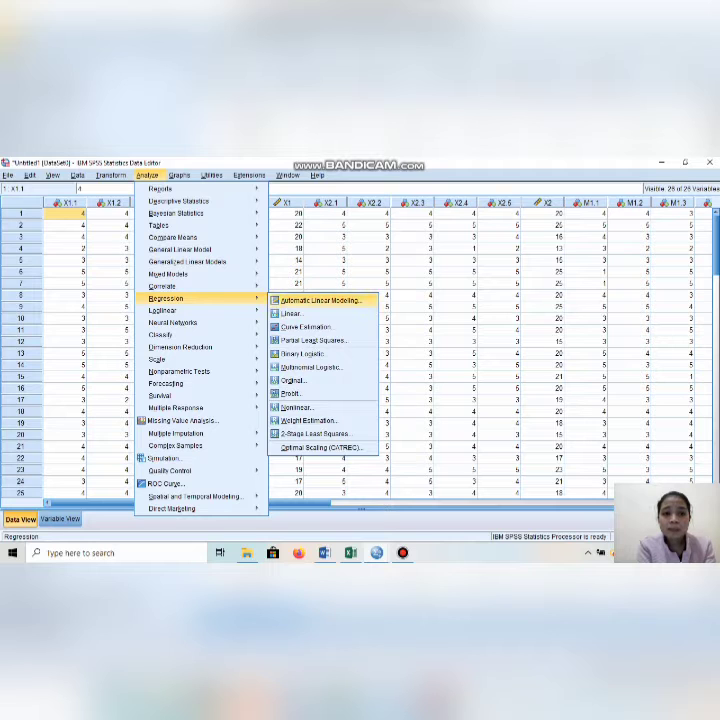
click(372, 310)
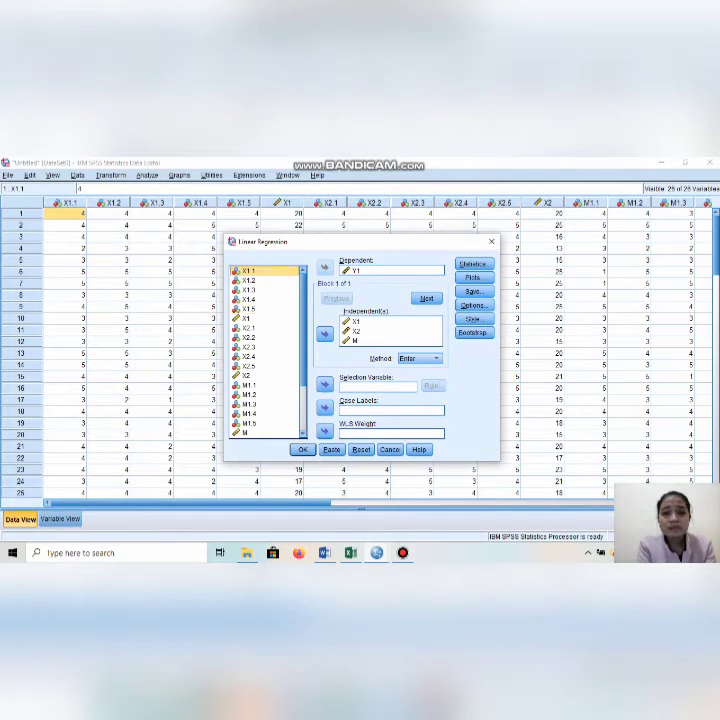
click(375, 270)
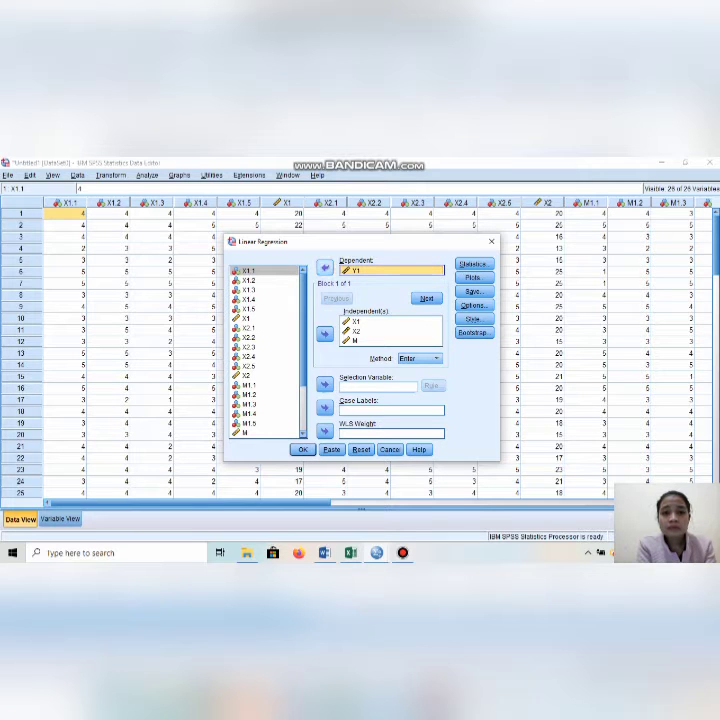
click(324, 267)
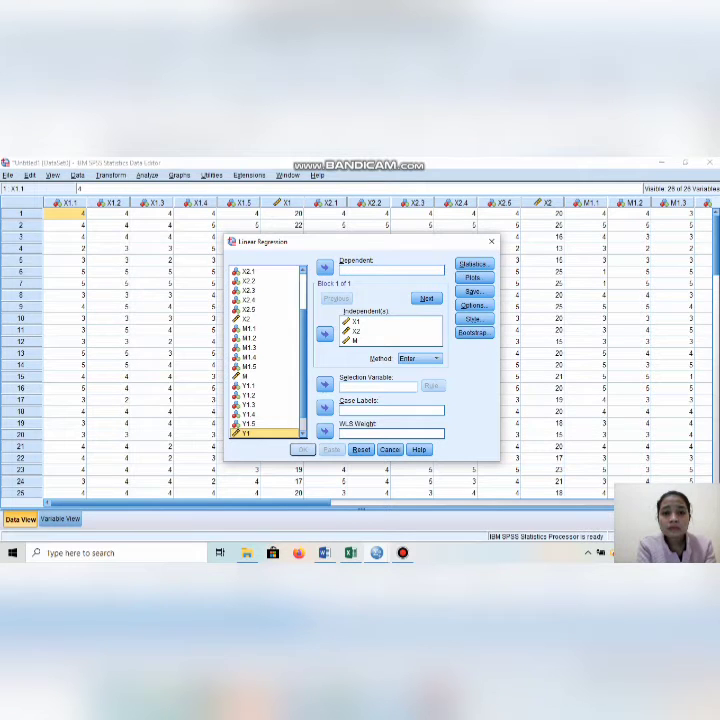
scroll(266, 350, down, 1)
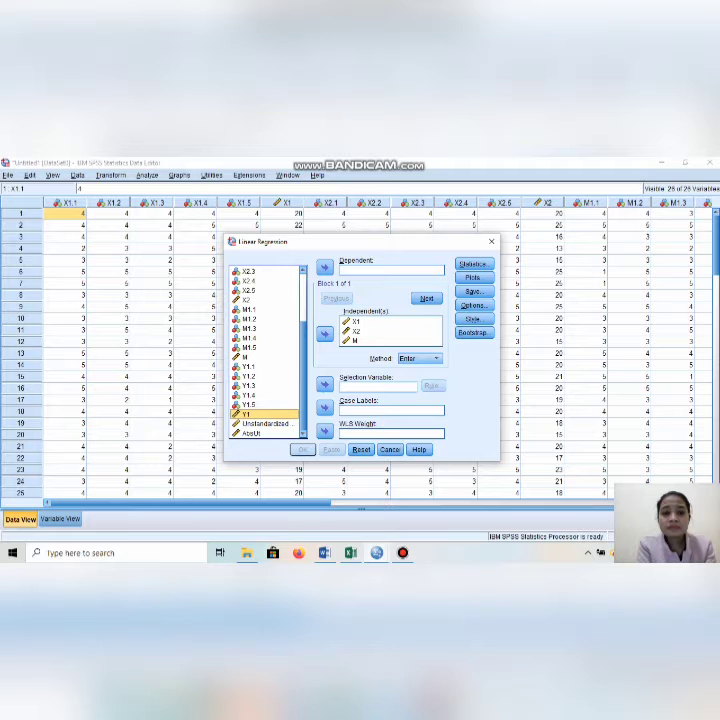
click(252, 433)
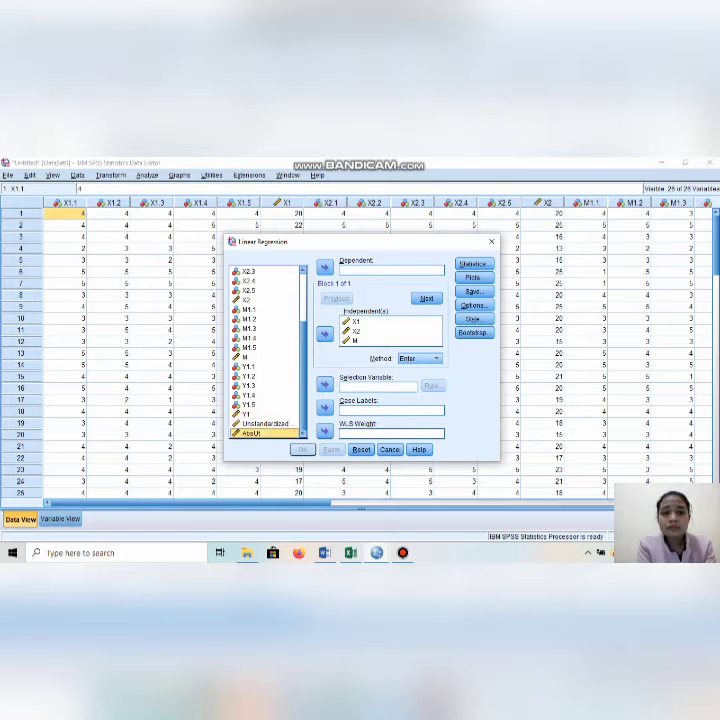
click(324, 267)
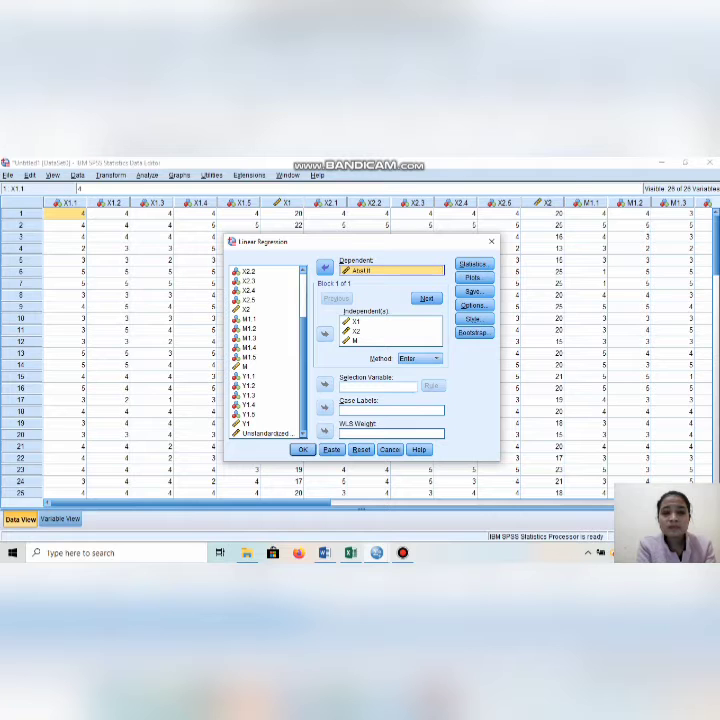
Turn off saving of unstandardized residuals, run the AbsUt regression on X1, X2 and M, and review its output tables
click(473, 263)
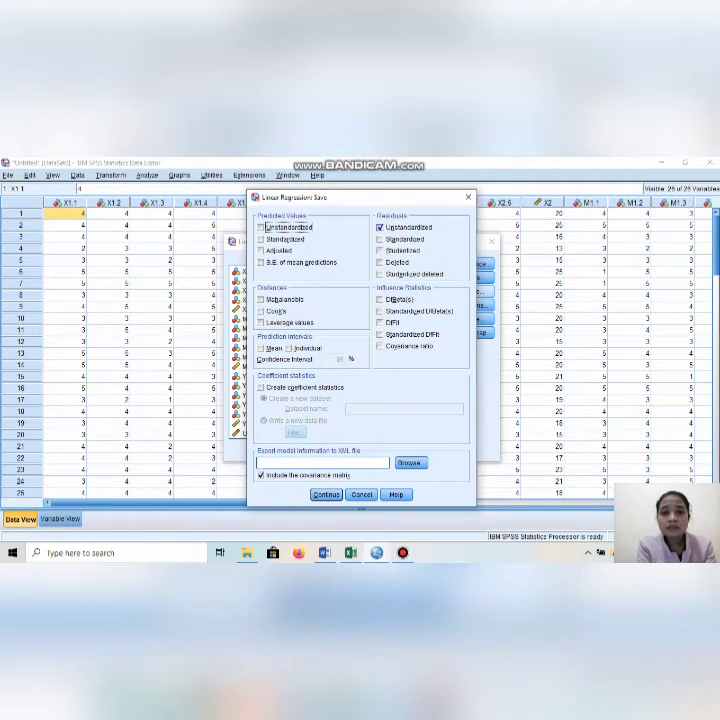
click(380, 227)
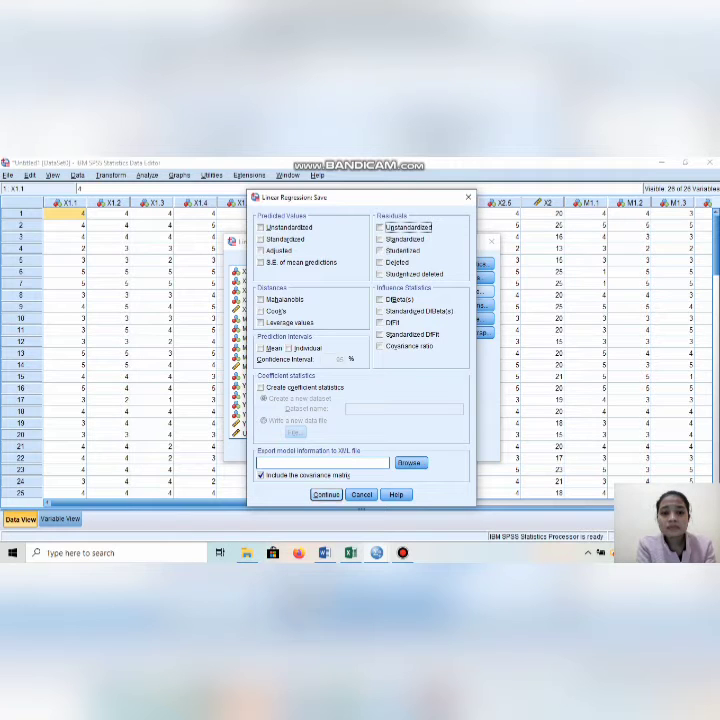
key(Return)
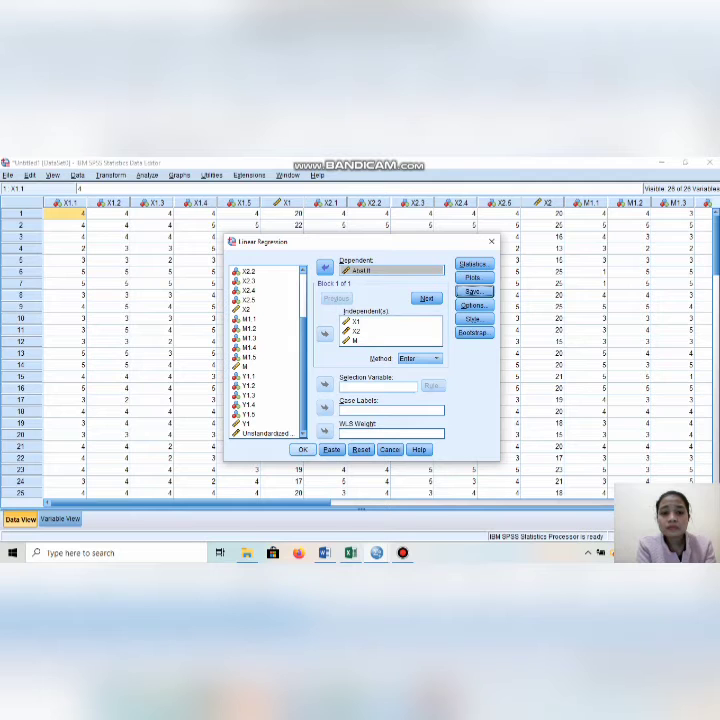
key(Return)
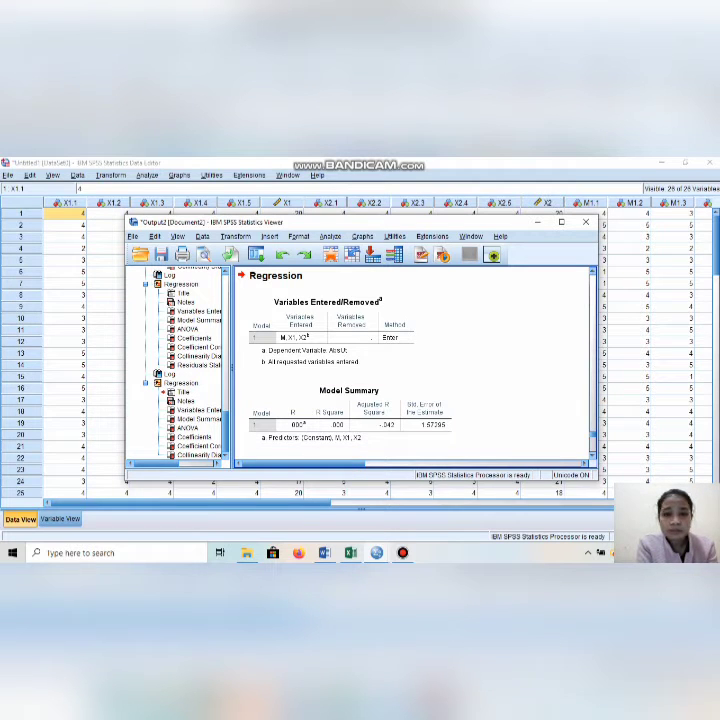
scroll(410, 365, down, 10)
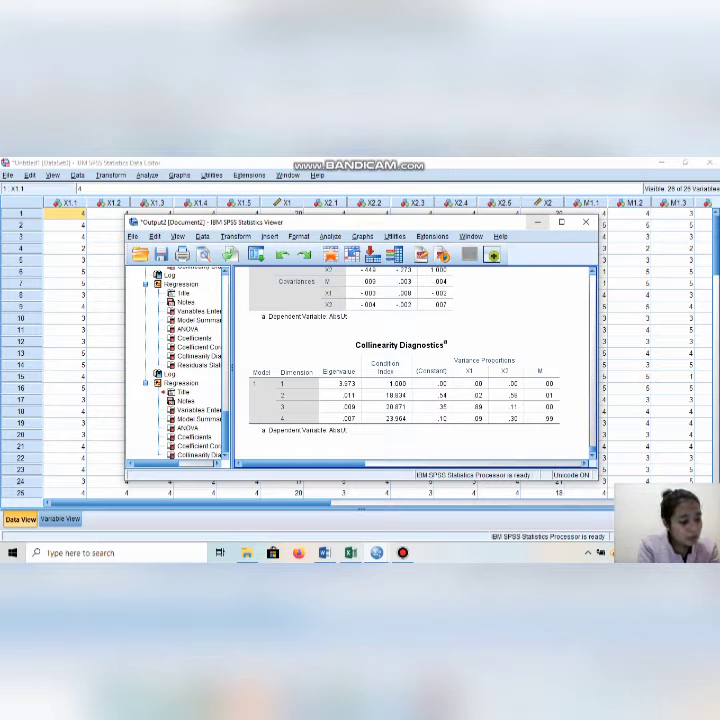
click(537, 222)
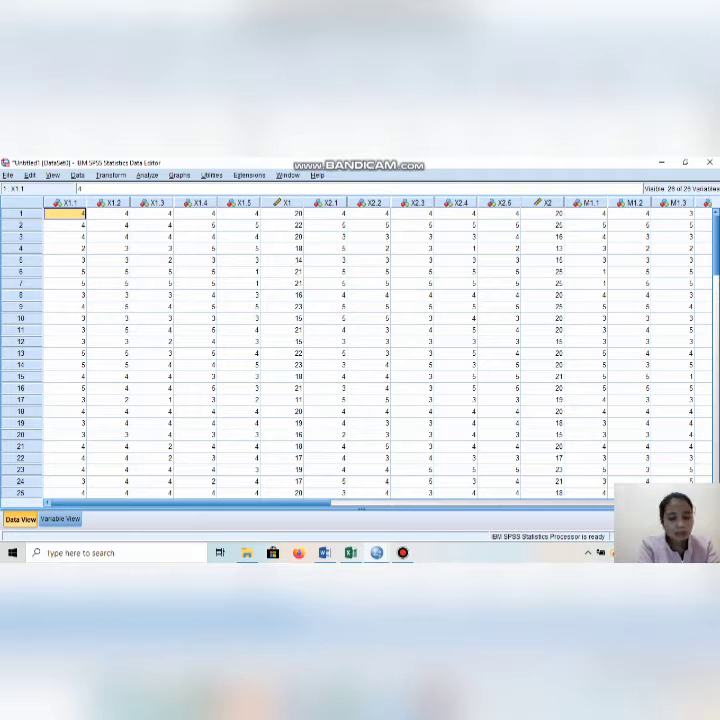
Set up another linear regression with M as the dependent variable in place of AbsUt, keeping only X1 and X2 as independents
key(alt+a)
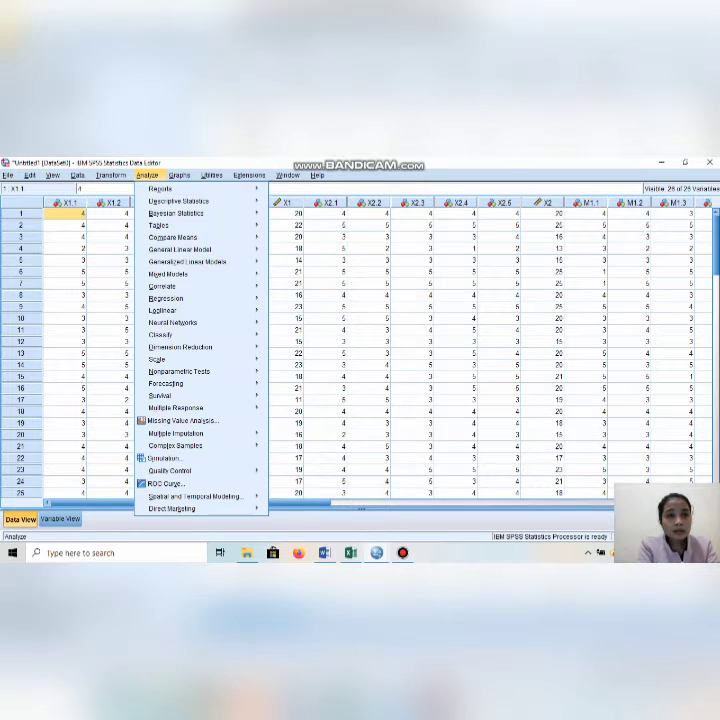
key(Escape)
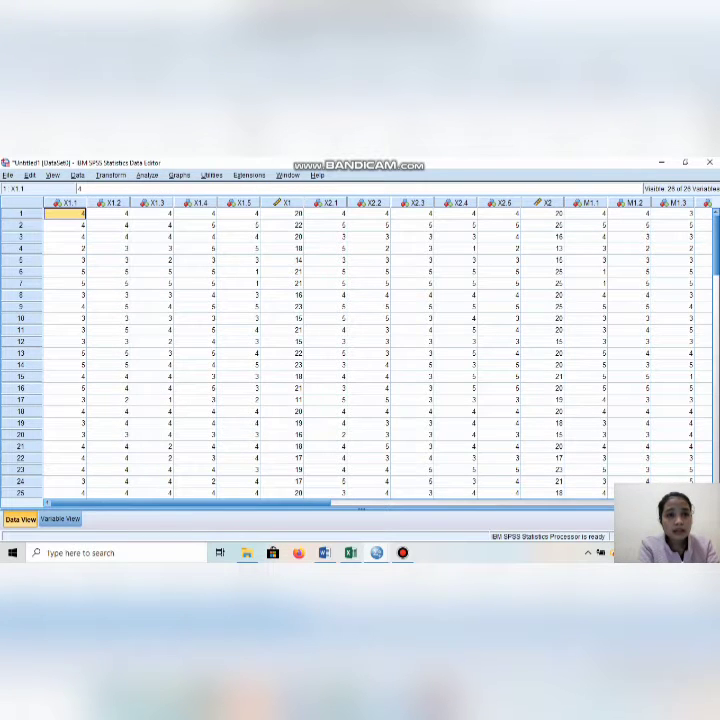
key(alt+a)
key(Down)
key(Down)
key(Down)
key(Down)
key(Down)
key(Down)
key(Down)
key(Down)
key(Down)
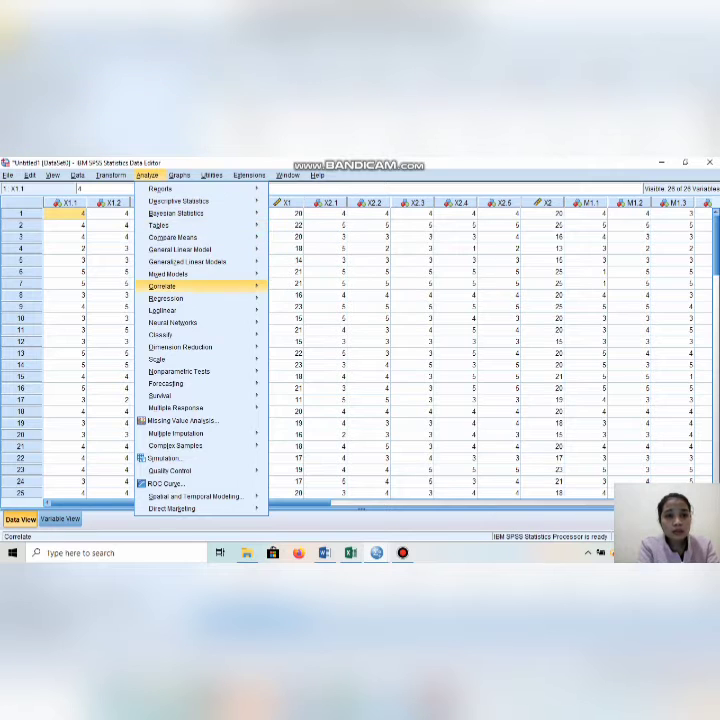
key(Down)
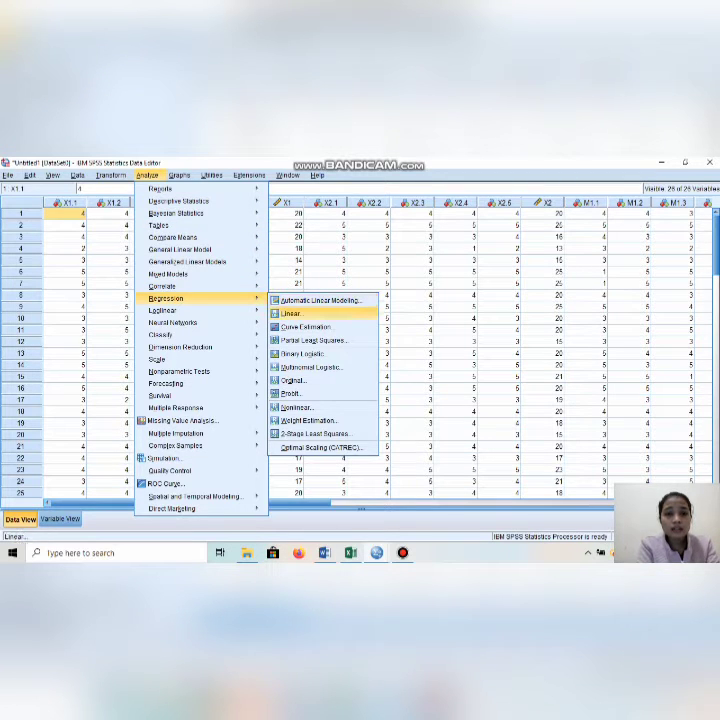
click(291, 313)
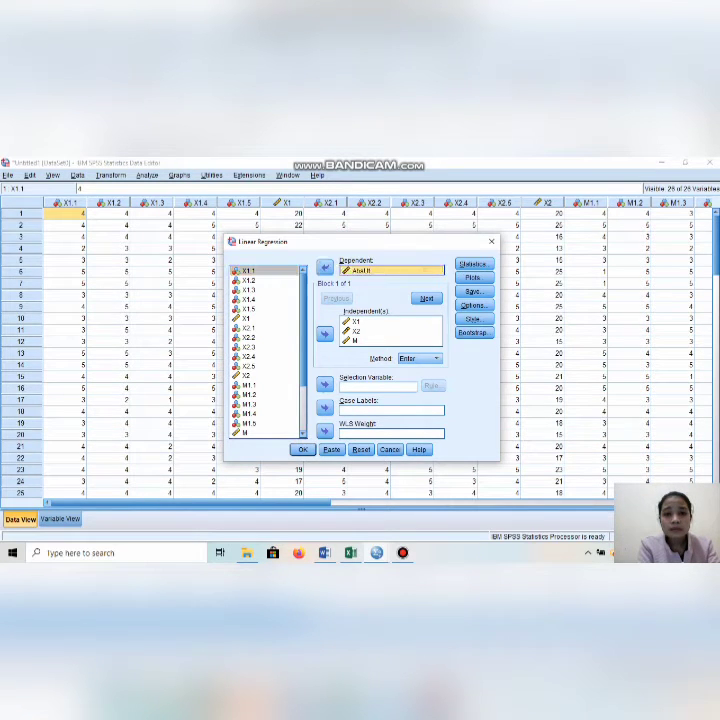
click(324, 267)
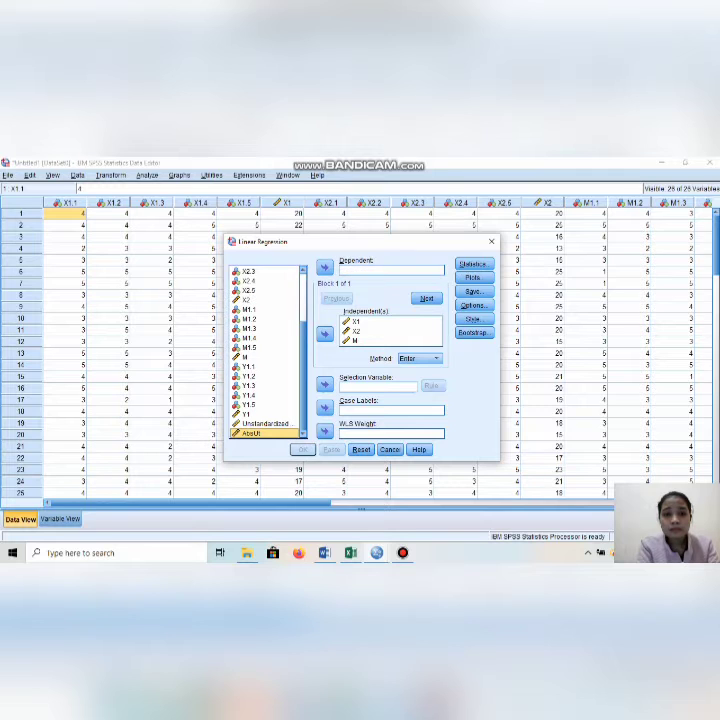
click(352, 341)
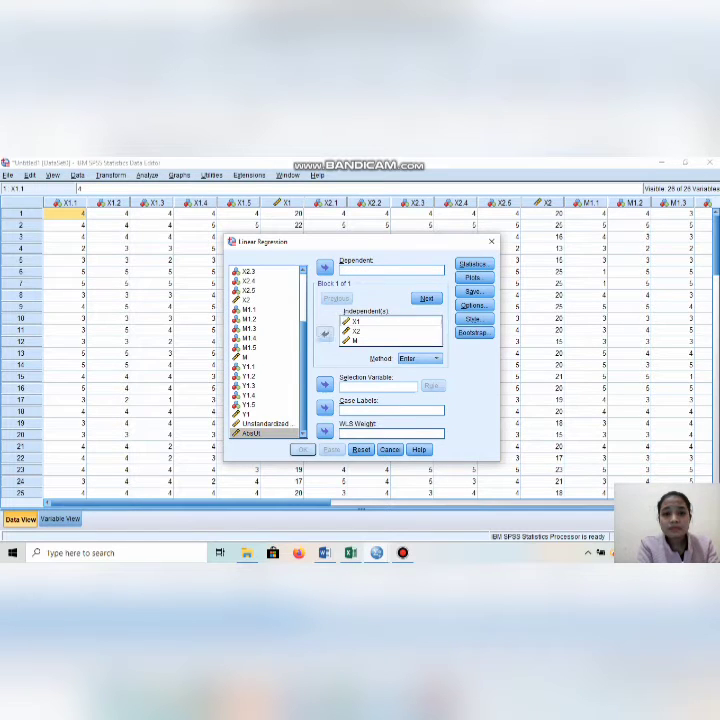
click(324, 333)
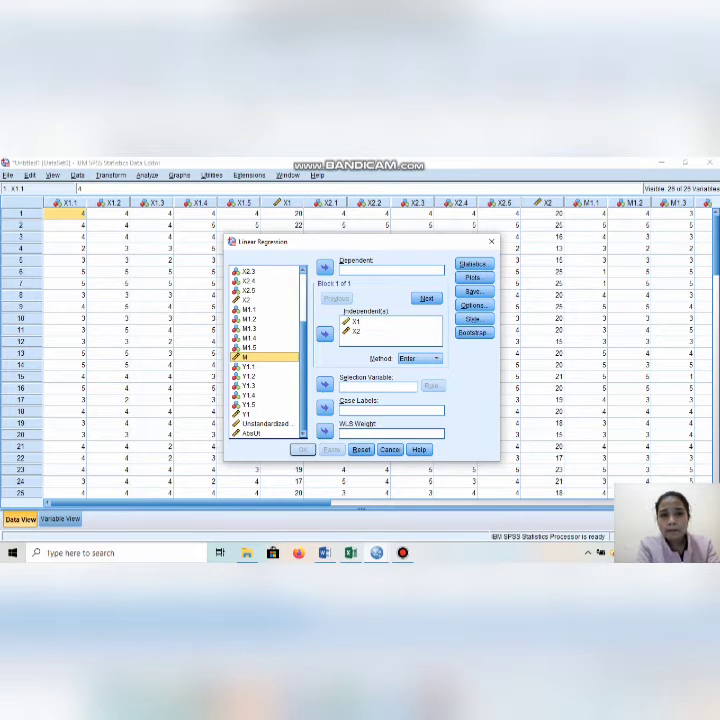
click(324, 267)
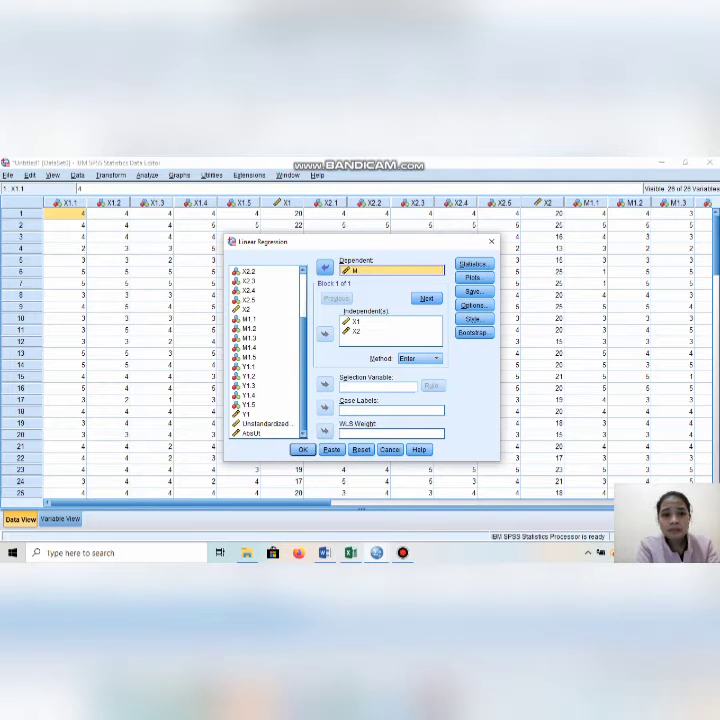
click(248, 339)
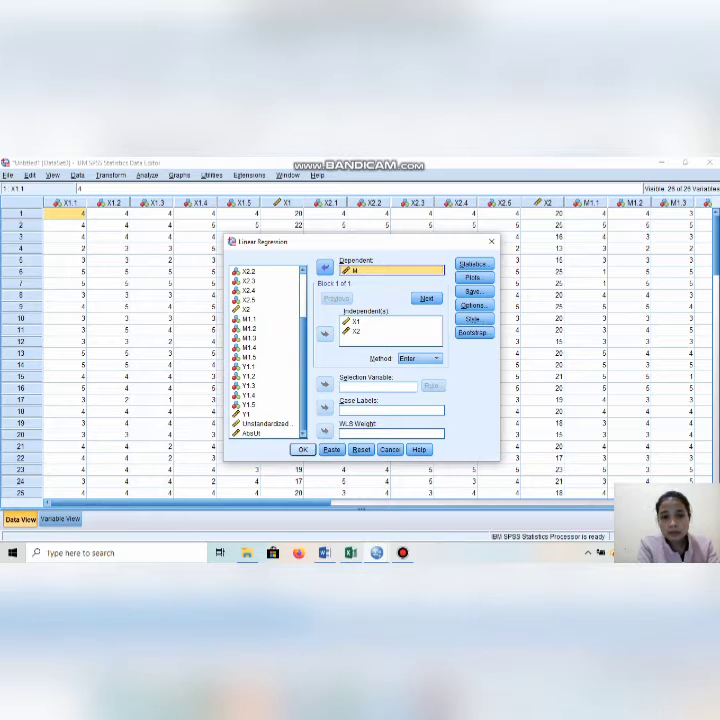
Run the regression of M on X1 and X2, look through the output, and return to the data editor
click(303, 449)
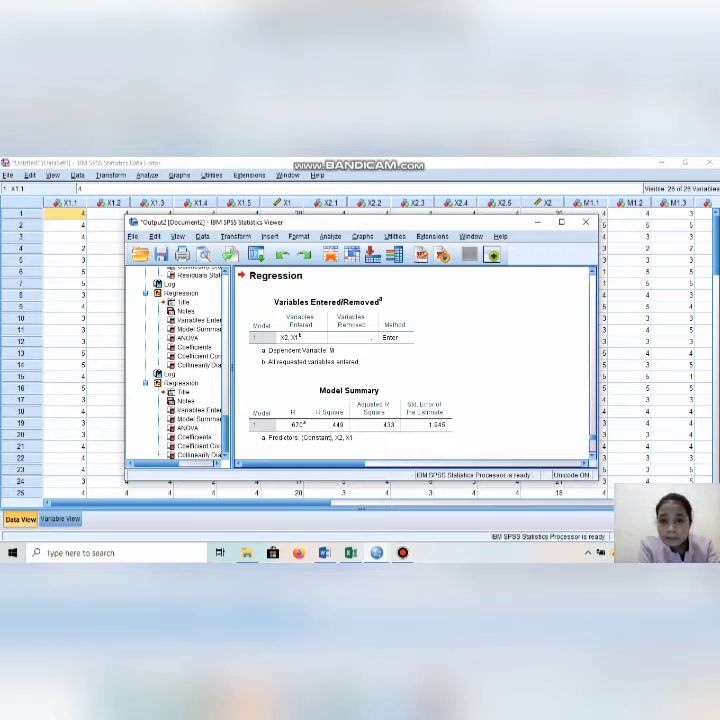
scroll(413, 365, down, 10)
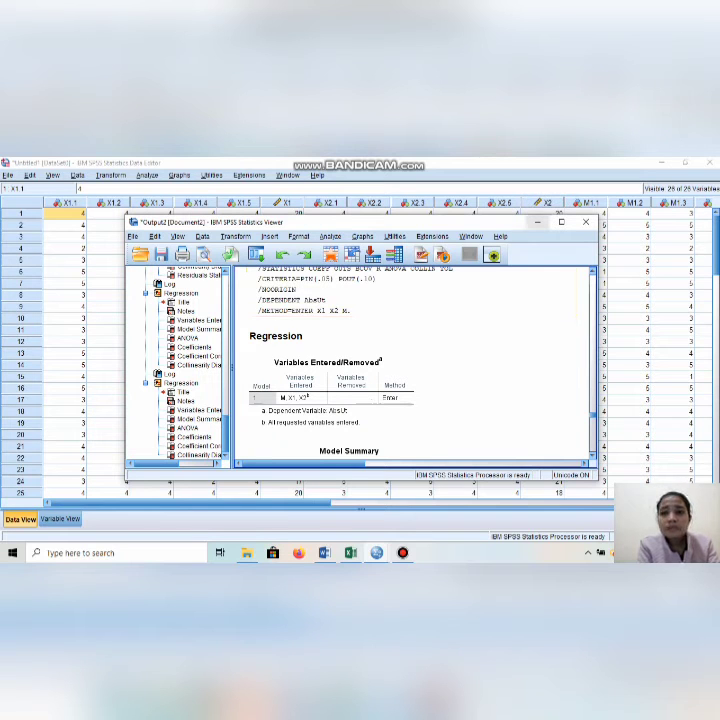
click(538, 222)
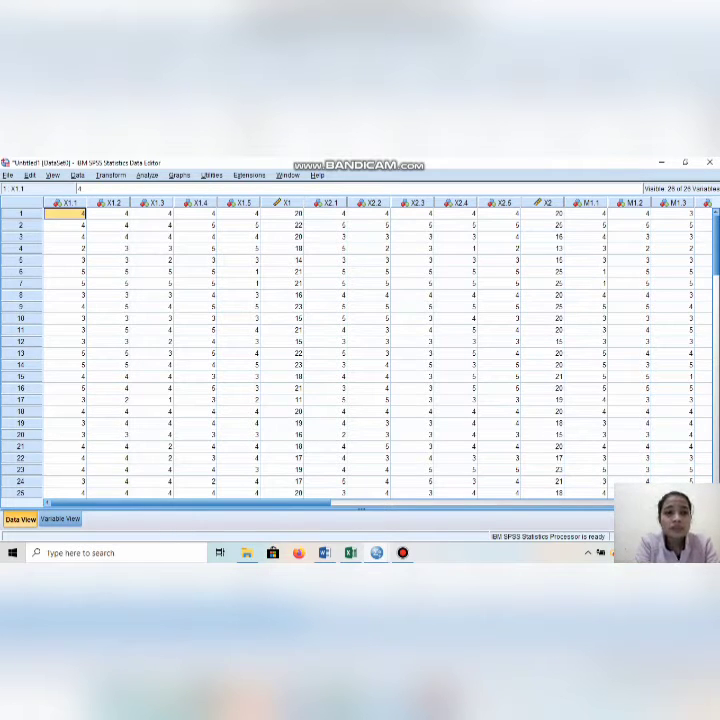
Reopen the Linear Regression setup for M on X1 and X2 and assign X1.1 as the WLS weight
click(147, 175)
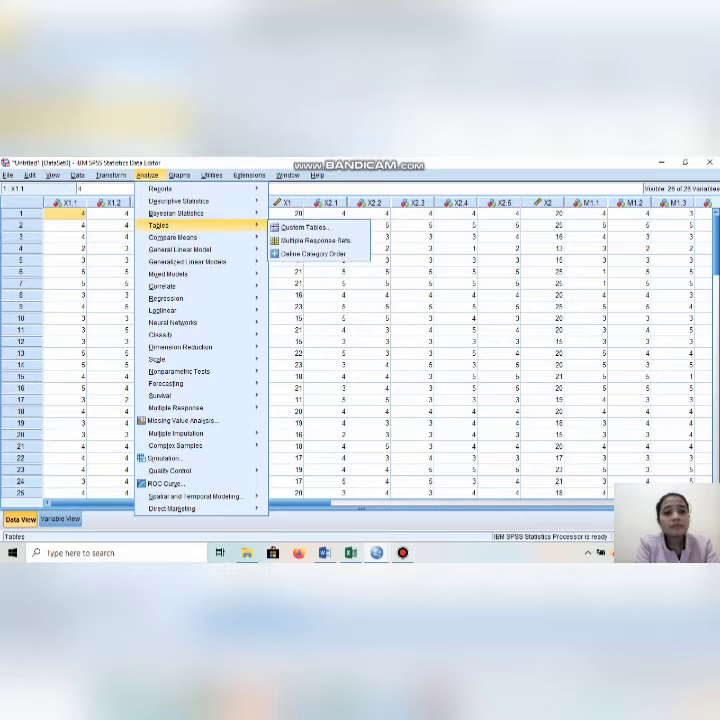
mouse_move(165, 298)
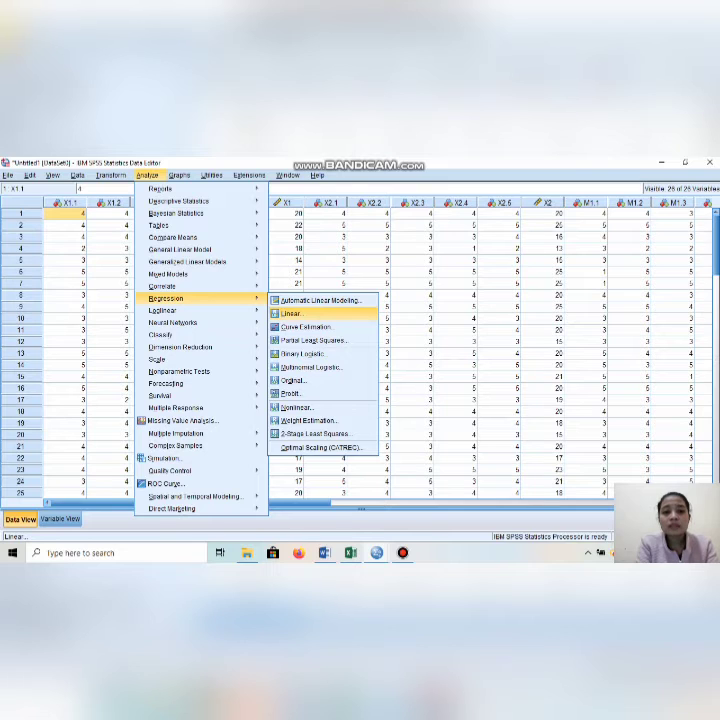
click(291, 313)
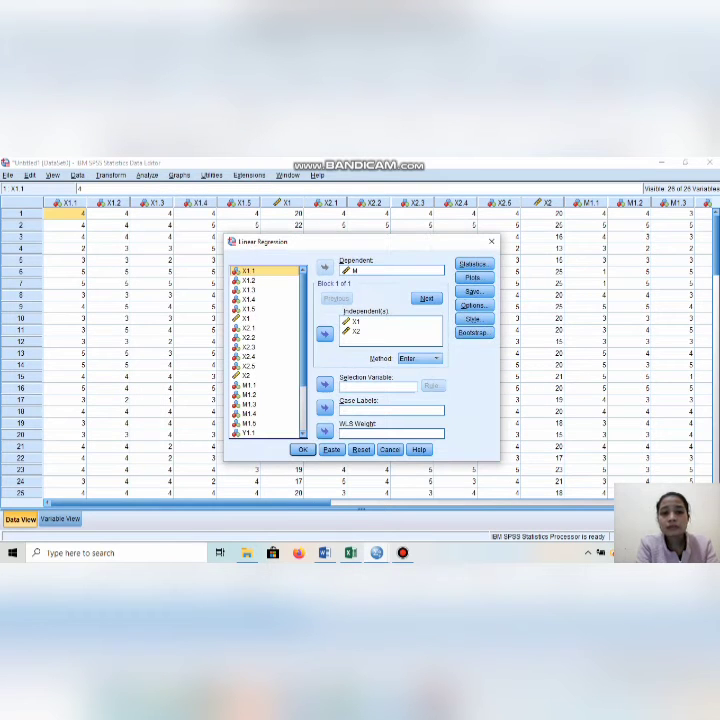
click(392, 270)
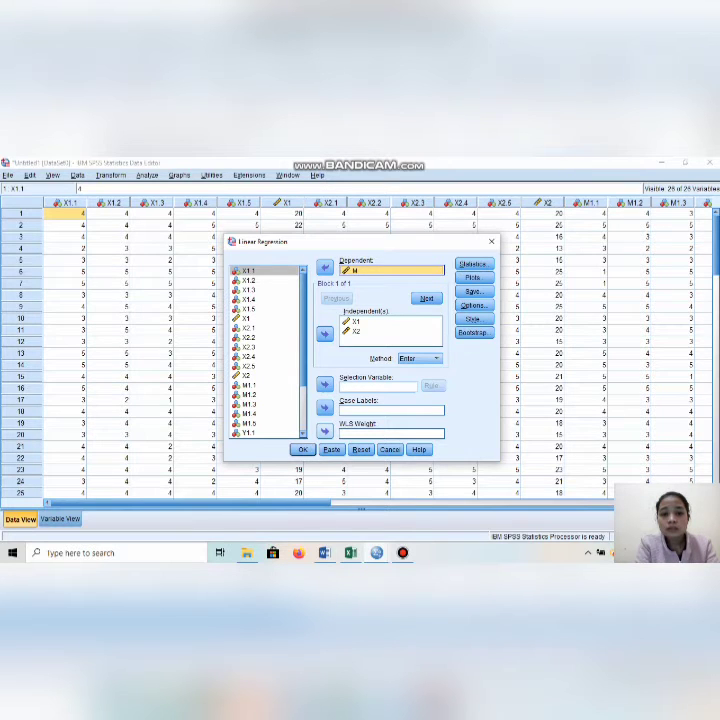
click(324, 430)
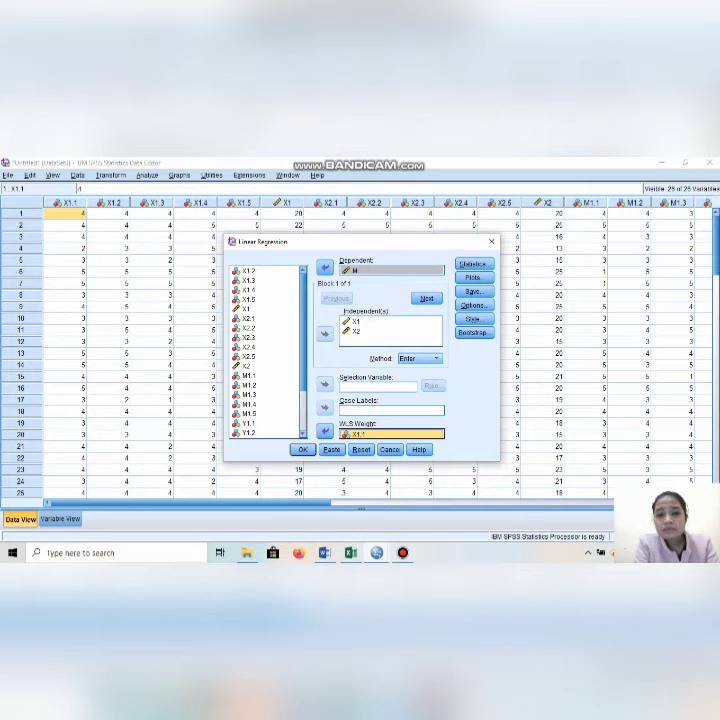
scroll(268, 350, down, 2)
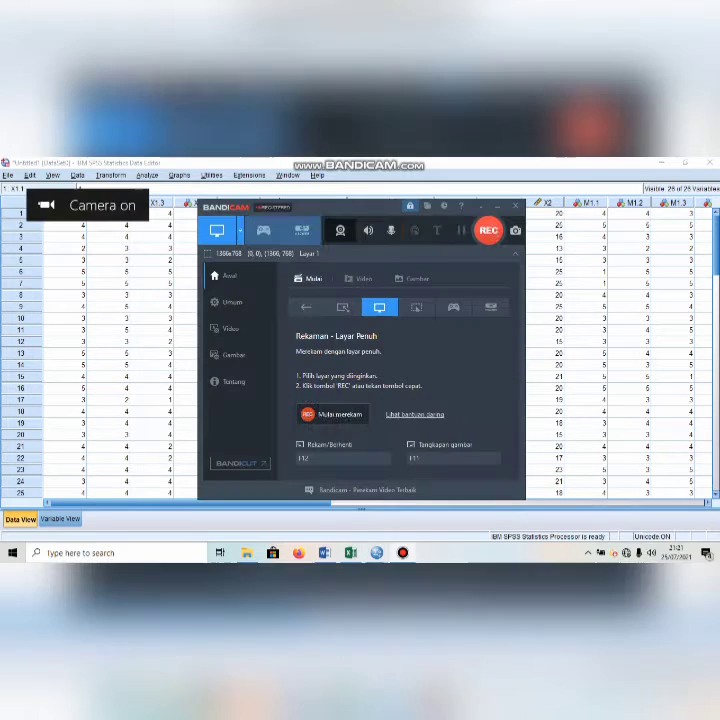
Minimize the recorder window and replace the dependent variable Y1 with AbsUt in the Linear Regression setup
click(497, 206)
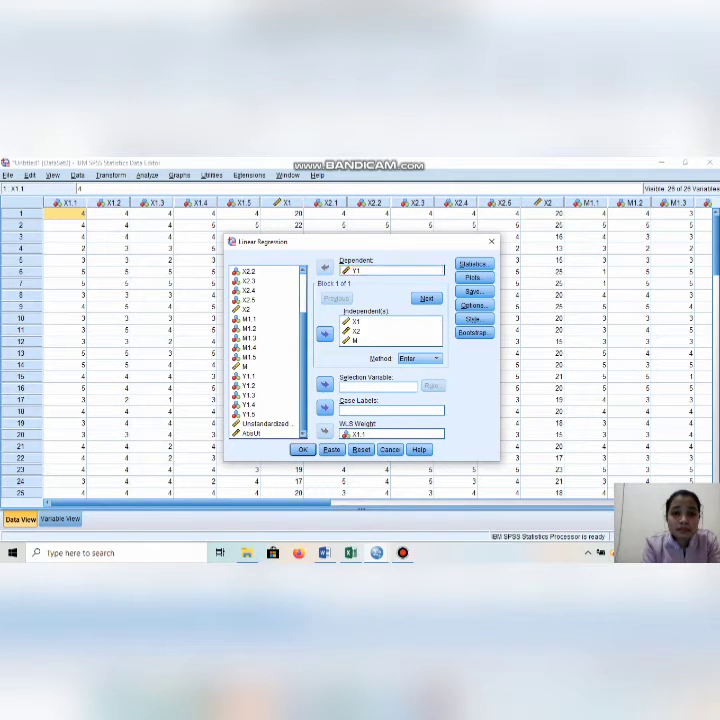
click(356, 270)
click(324, 268)
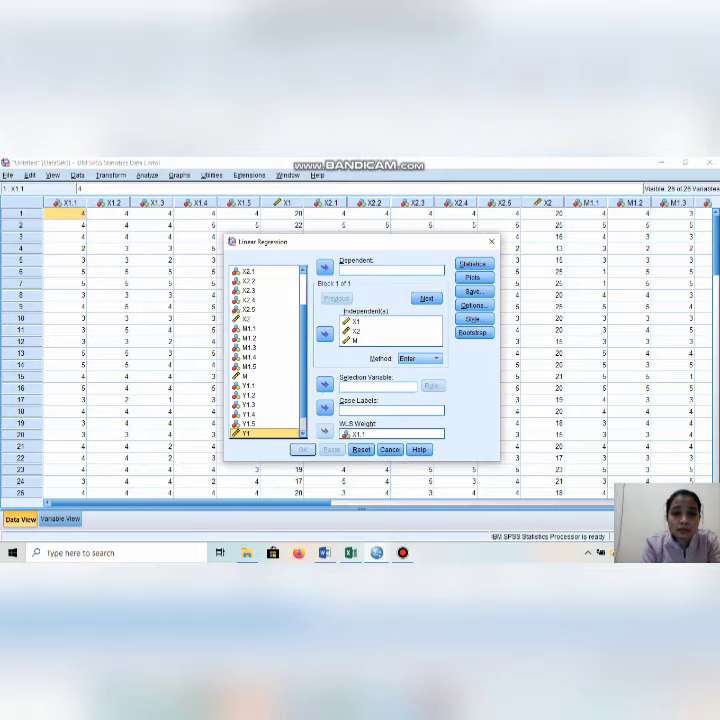
scroll(266, 380, down, 1)
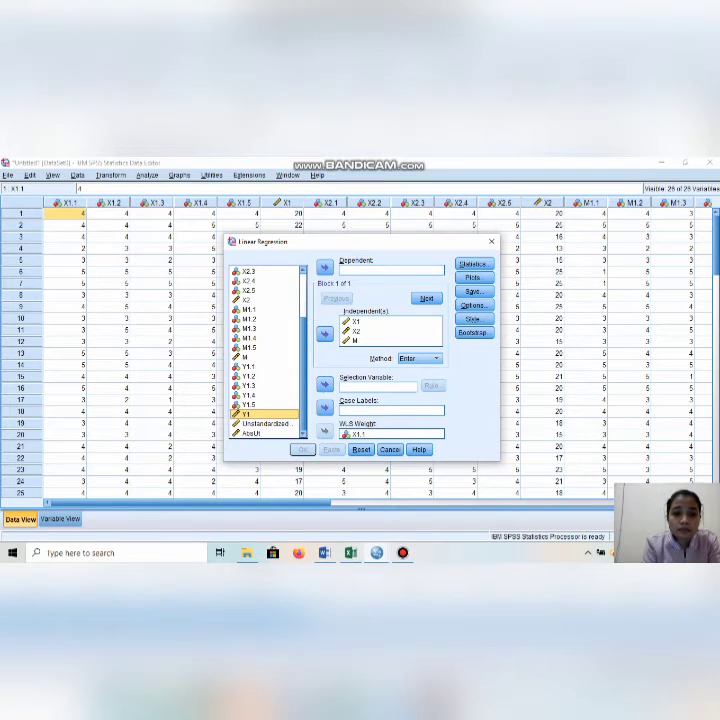
click(252, 433)
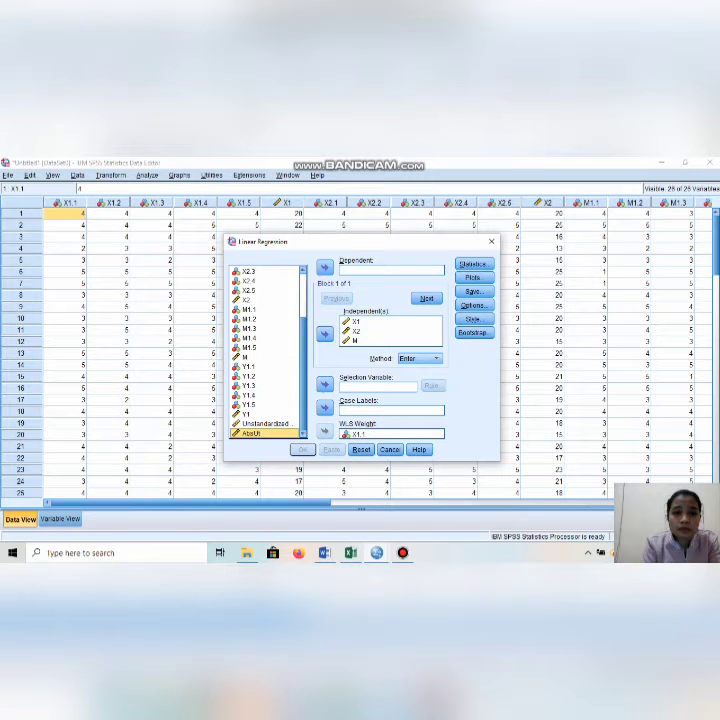
click(324, 268)
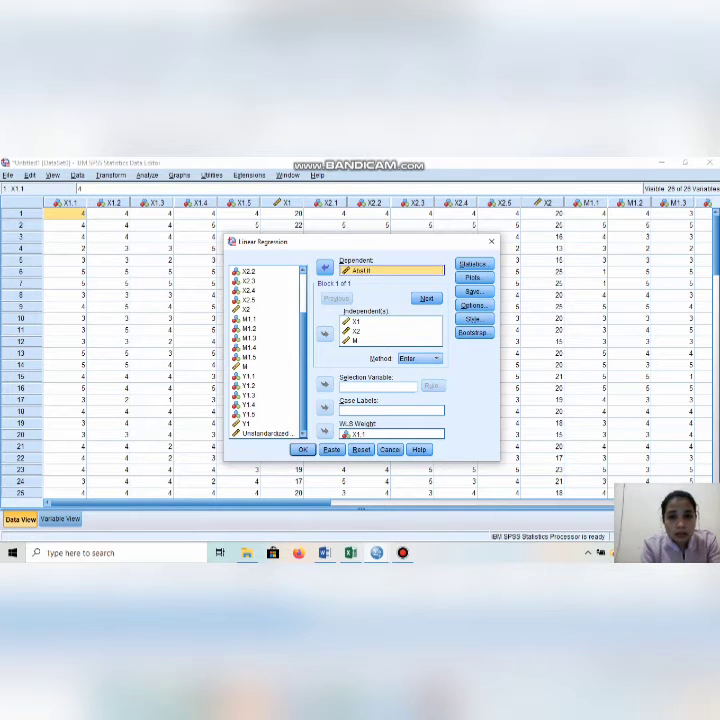
Keep all residual saving off, run the AbsUt regression on X1, X2 and M, and return from the output to the data editor
click(472, 291)
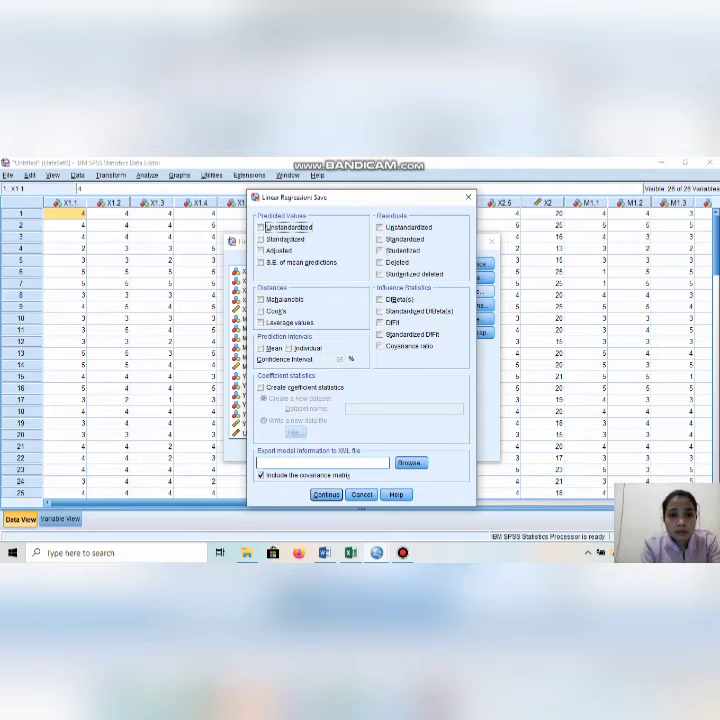
click(326, 495)
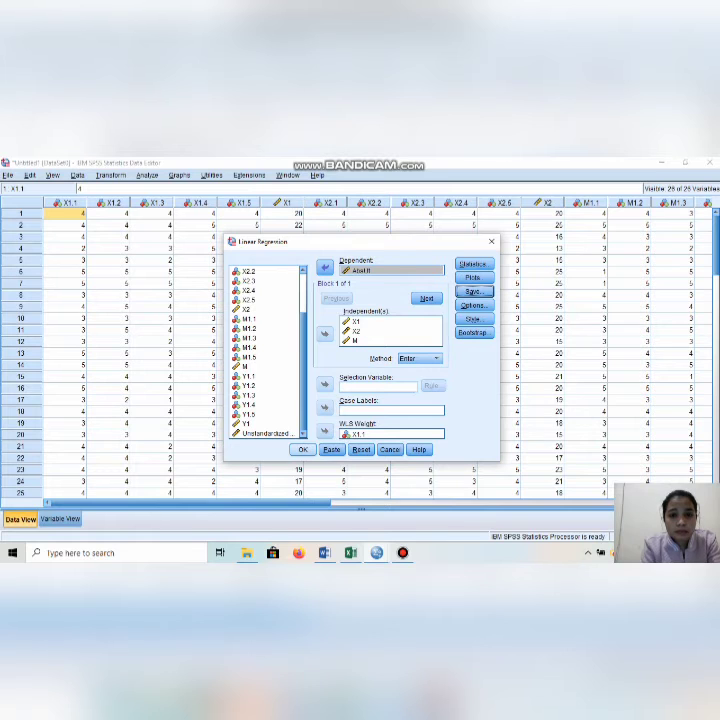
click(302, 449)
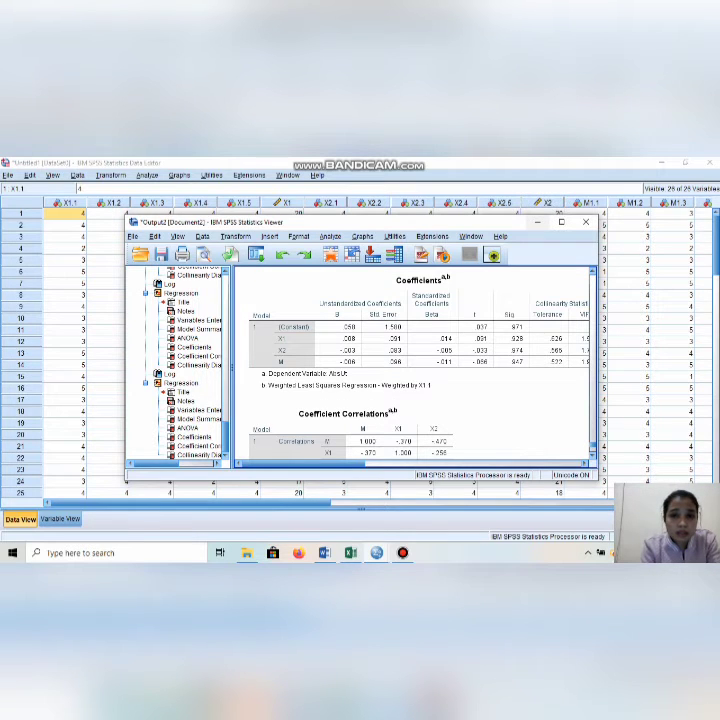
click(537, 222)
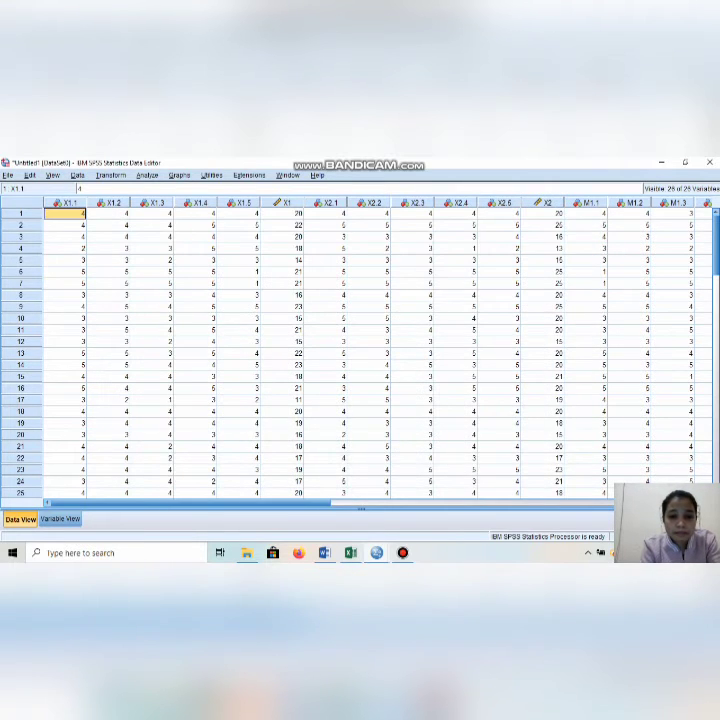
Look over the data columns from M through Y1, RES_1 and AbsUt, and return to the first columns
scroll(360, 350, right, 5)
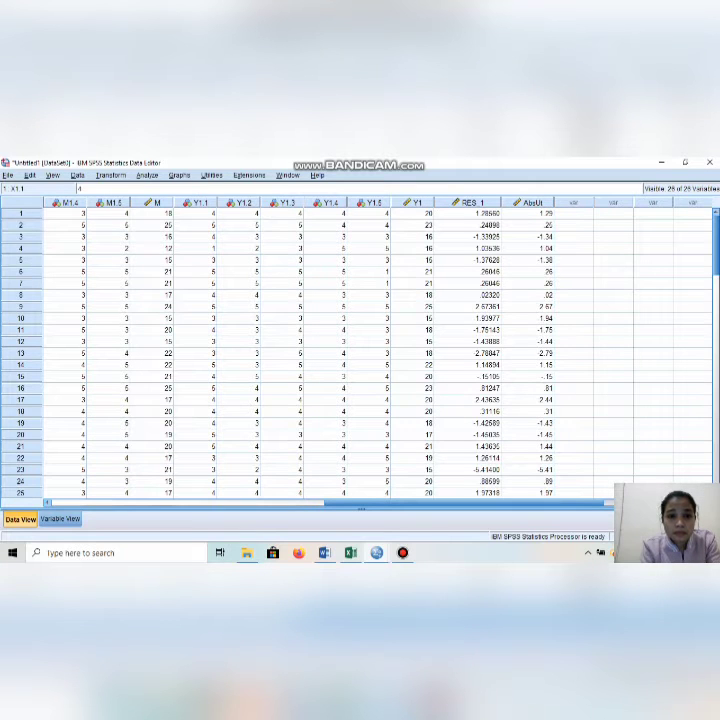
drag(155, 214, 241, 284)
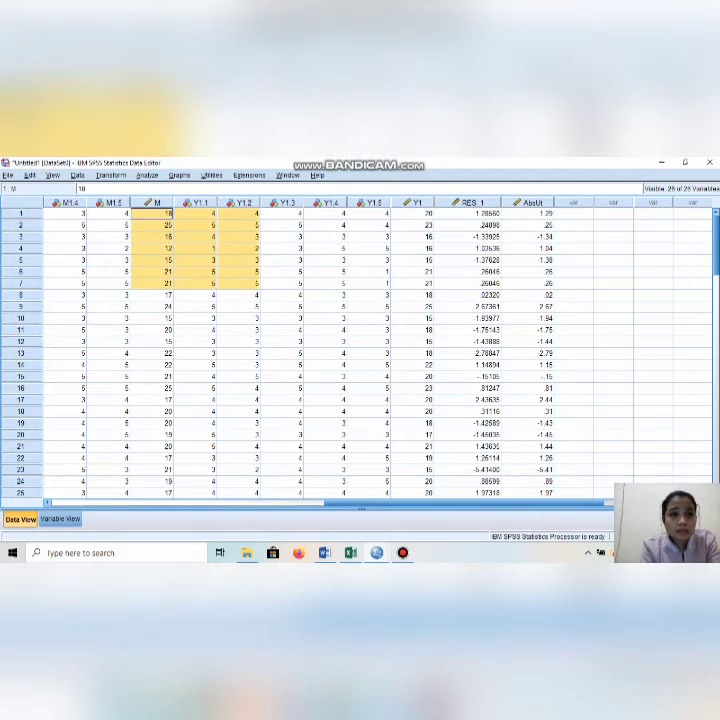
click(153, 202)
double_click(154, 214)
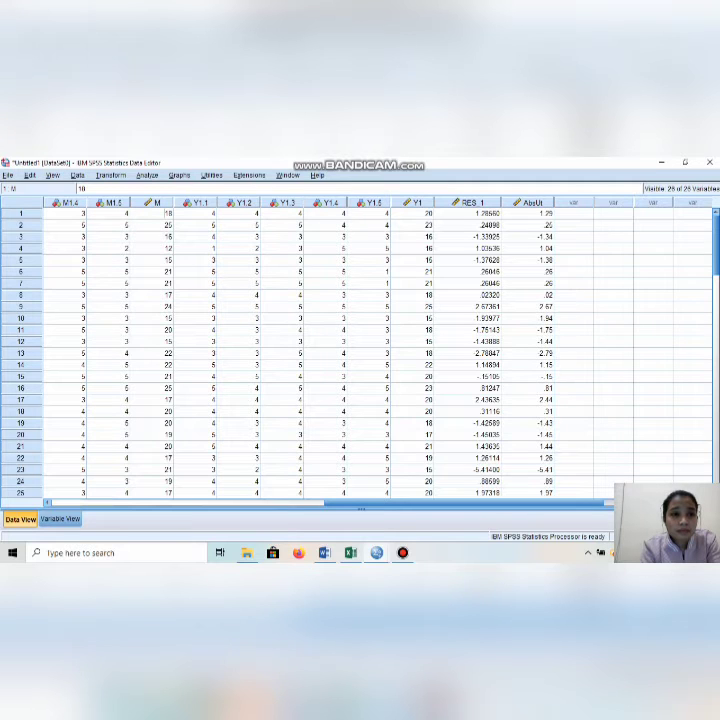
click(152, 341)
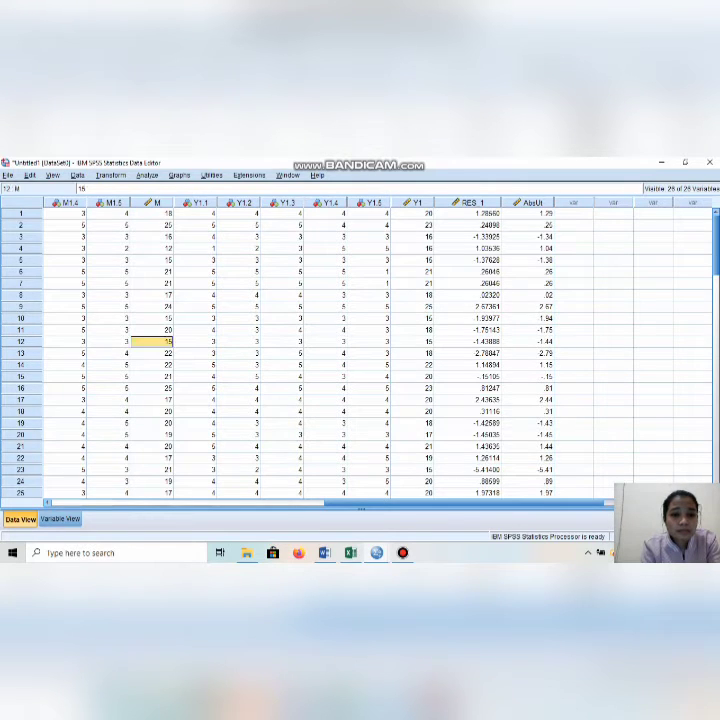
click(240, 399)
drag(332, 493, 65, 503)
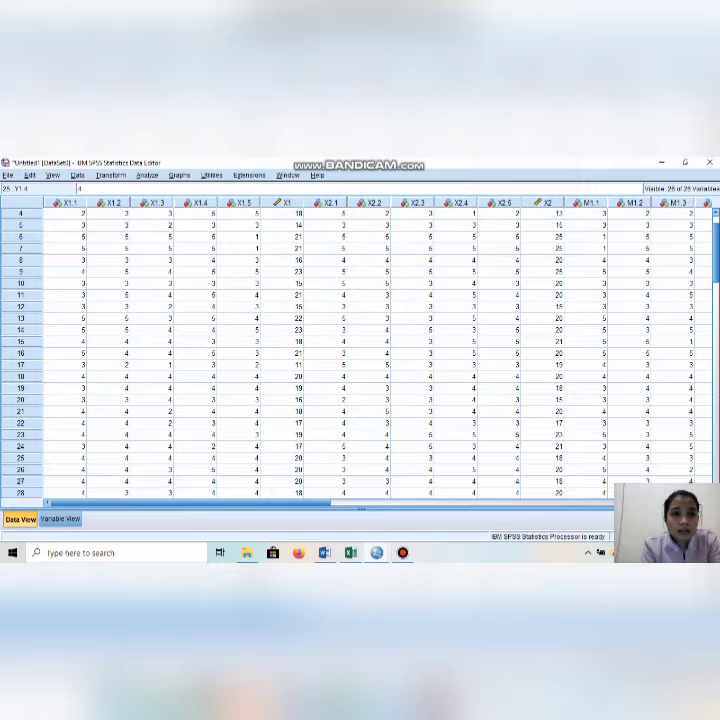
Run a linear regression with M as the dependent variable in place of AbsUt, keeping only X1 and X2 as independents
click(147, 175)
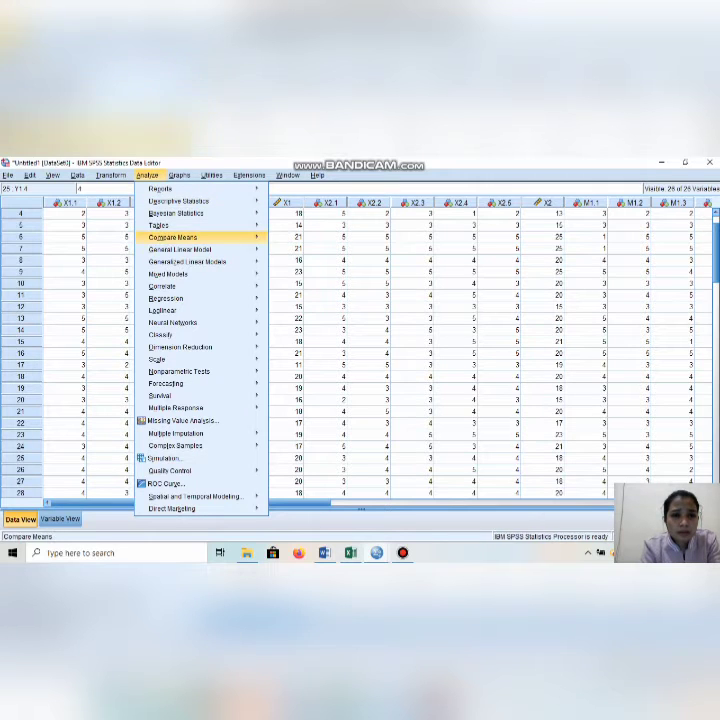
mouse_move(165, 286)
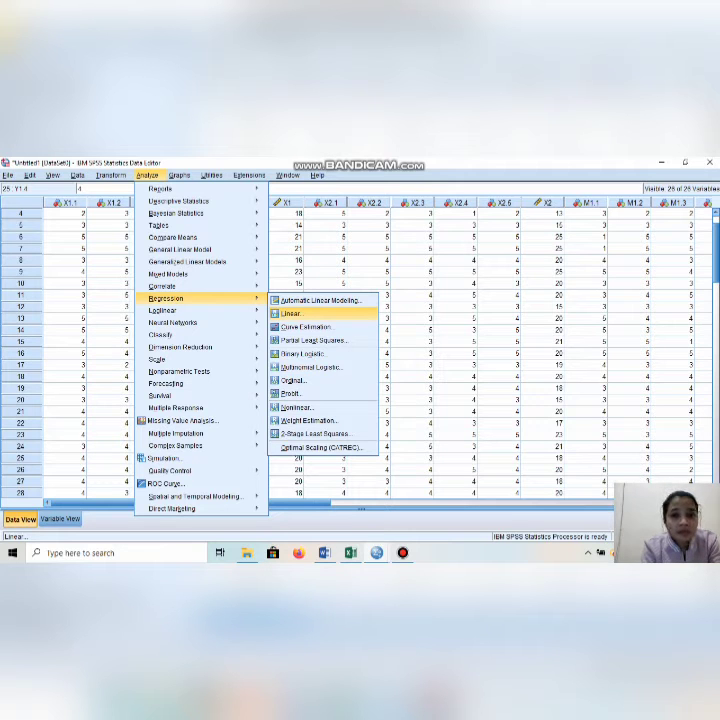
click(376, 310)
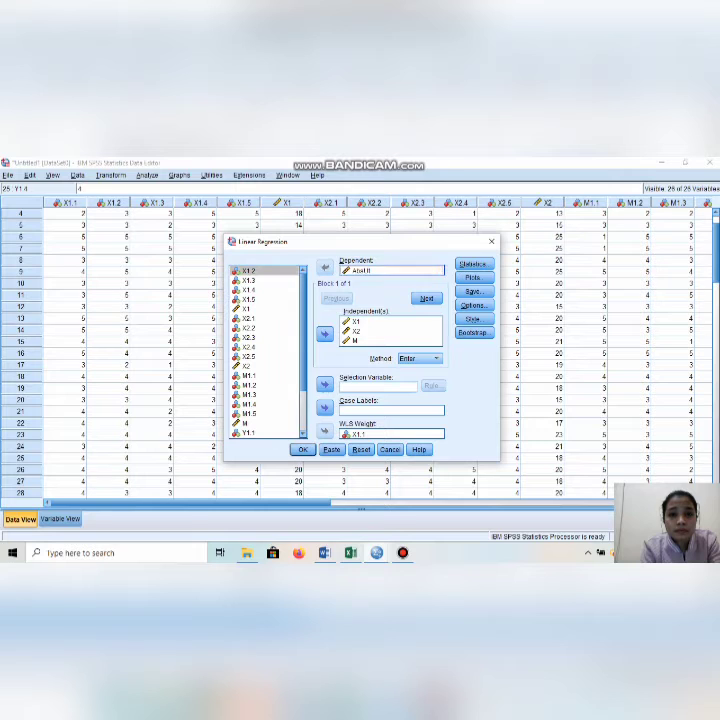
click(324, 267)
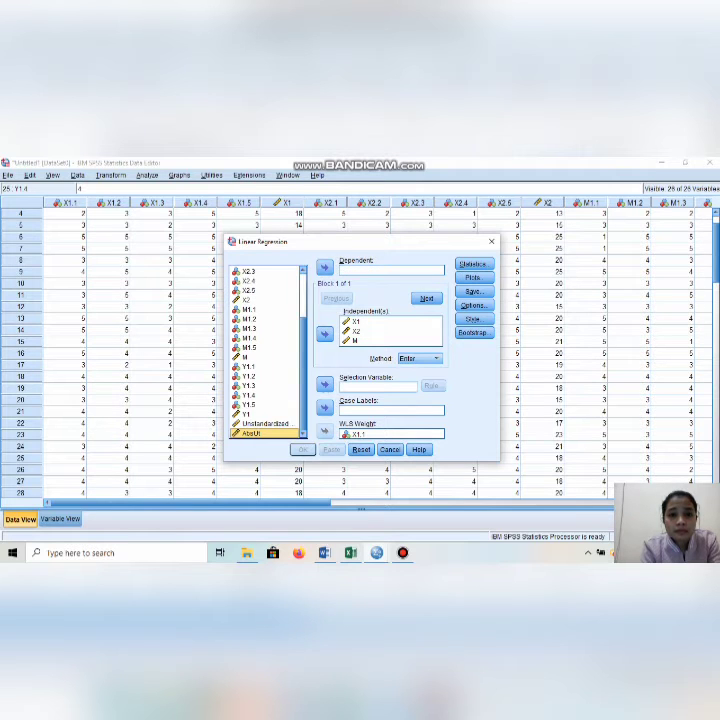
click(355, 341)
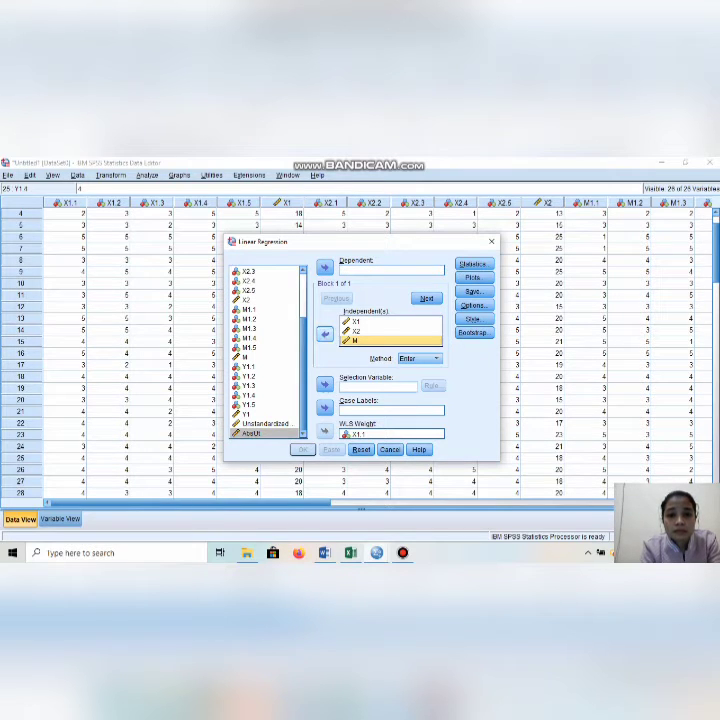
click(324, 333)
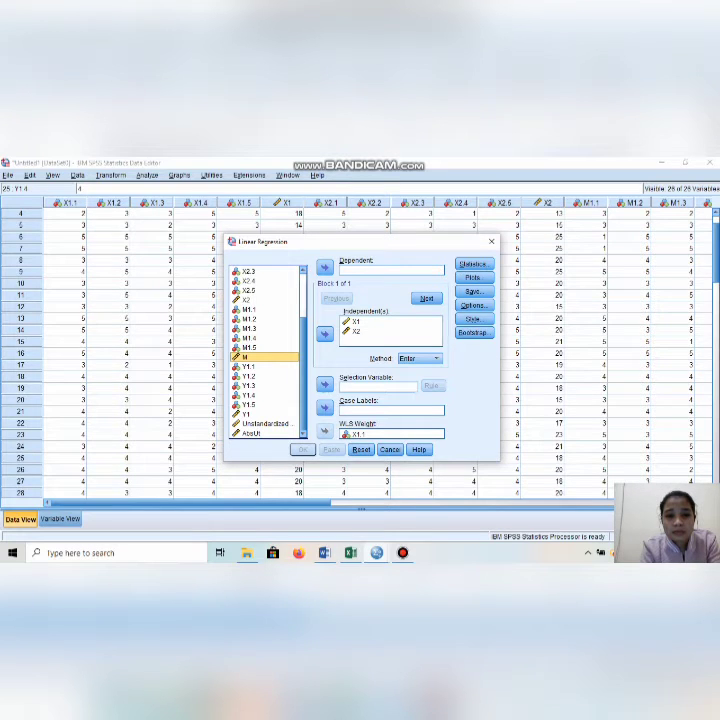
click(324, 267)
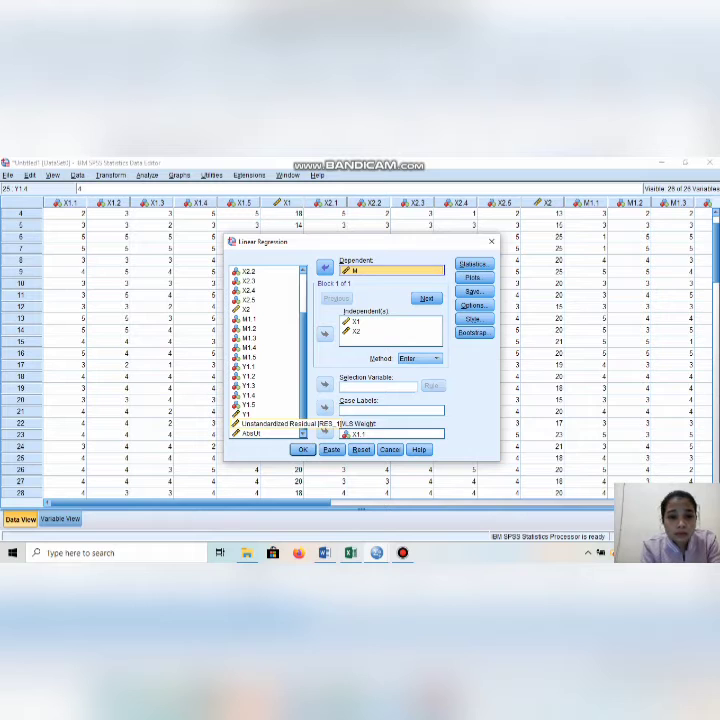
click(248, 395)
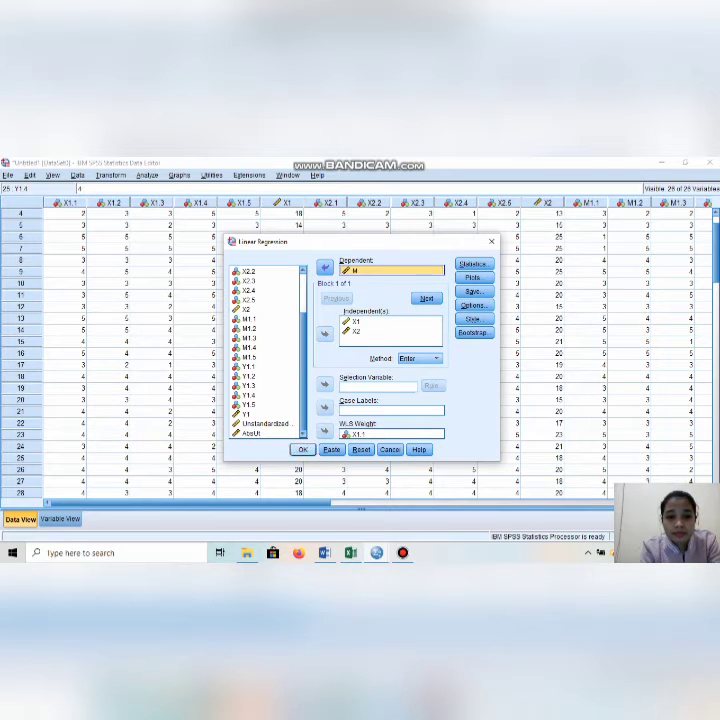
key(Return)
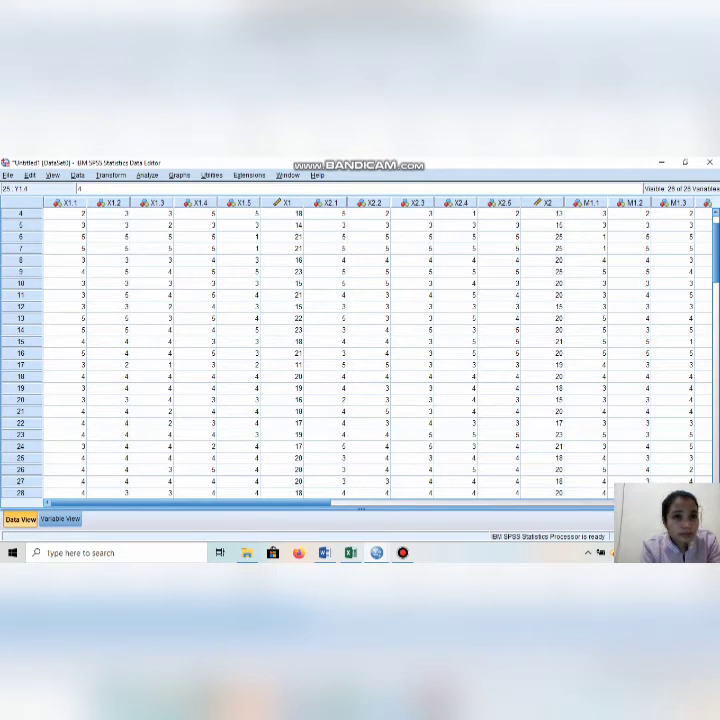
Reopen the Linear Regression setup and move M from the dependent variable to the independents alongside X1 and X2
click(147, 175)
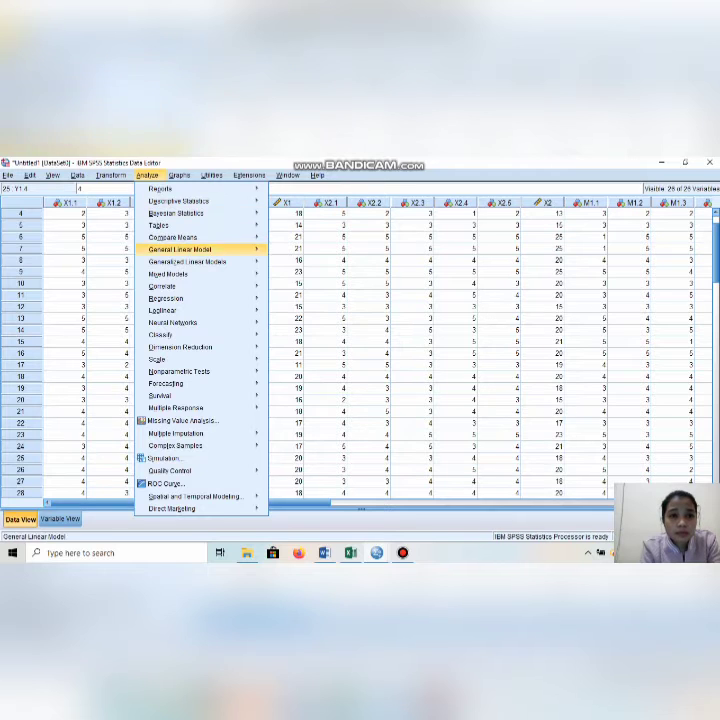
mouse_move(175, 273)
mouse_move(170, 298)
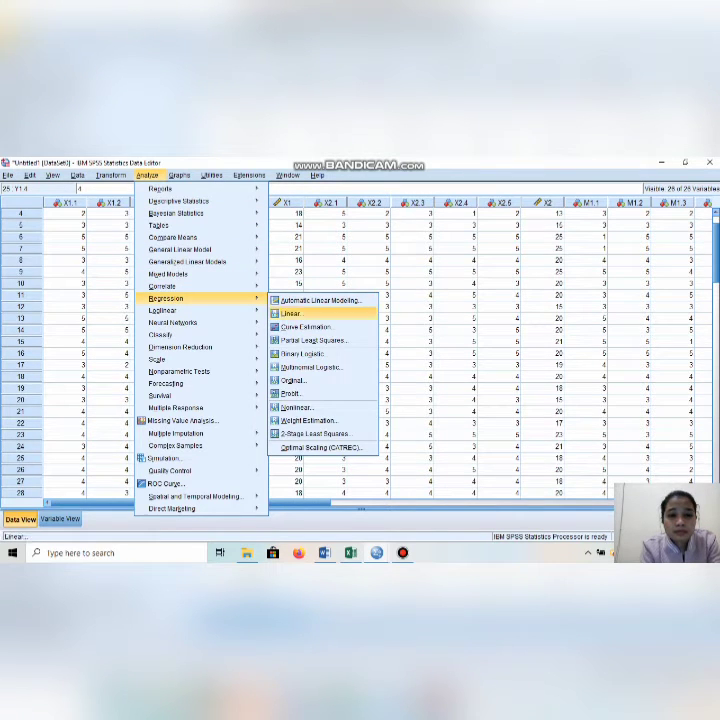
click(290, 313)
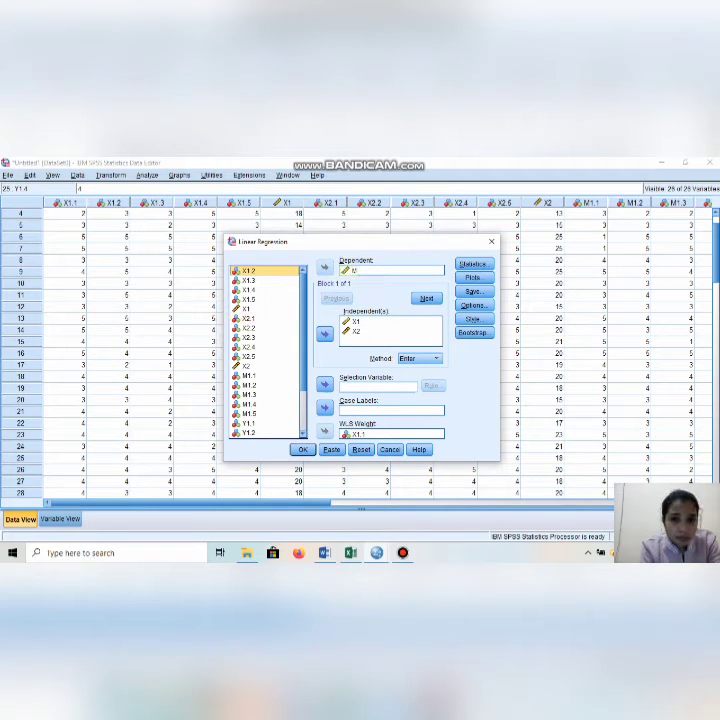
click(372, 271)
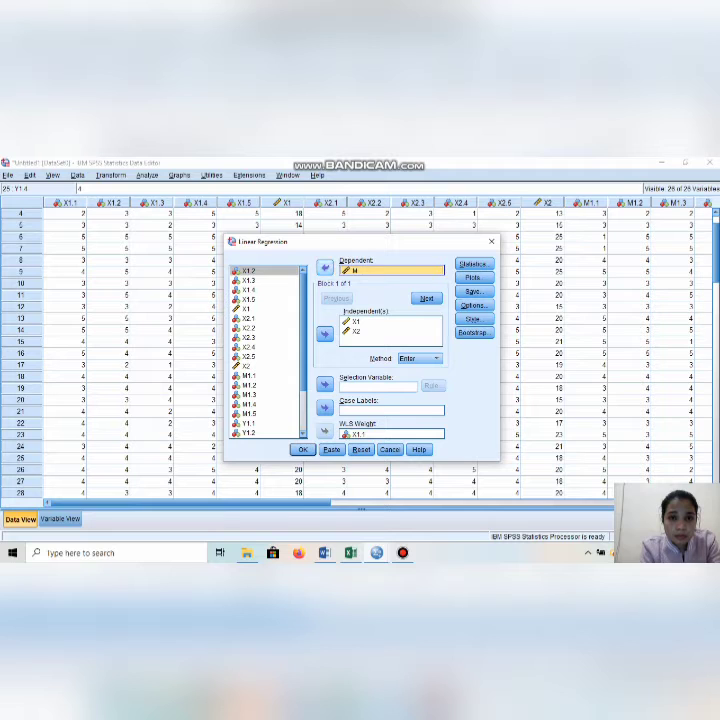
click(324, 267)
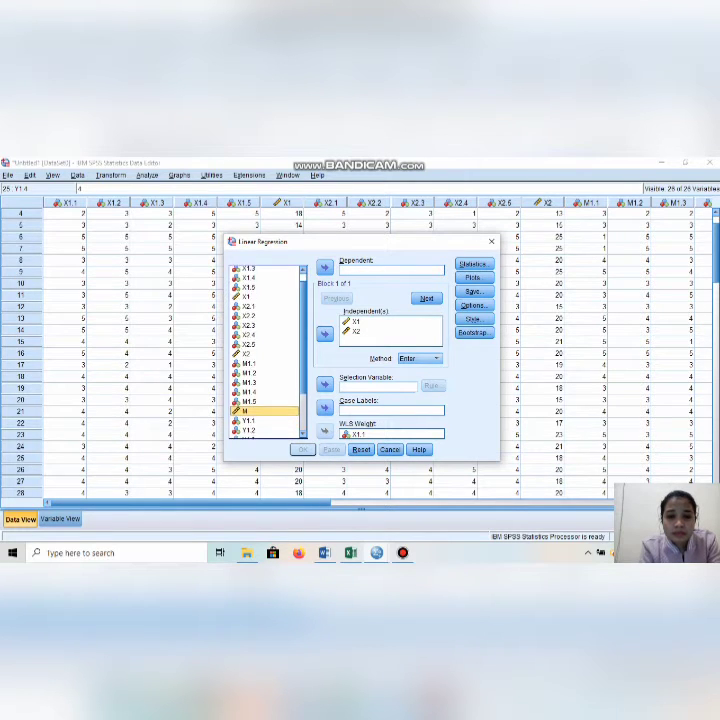
scroll(265, 350, down, 2)
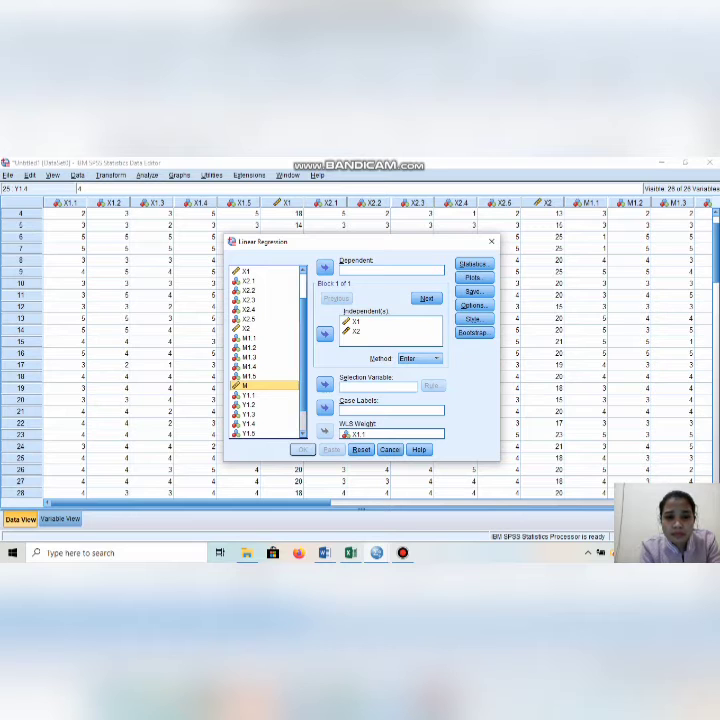
click(324, 333)
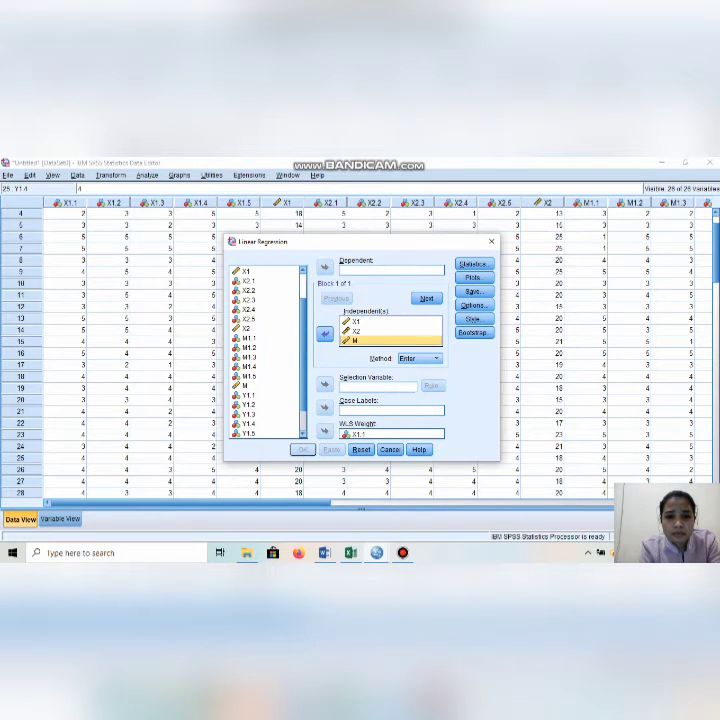
Set Y1 as the dependent variable, run the regression on X1, X2 and M, and return from the output to the data editor
scroll(266, 350, down, 1)
click(266, 424)
click(252, 433)
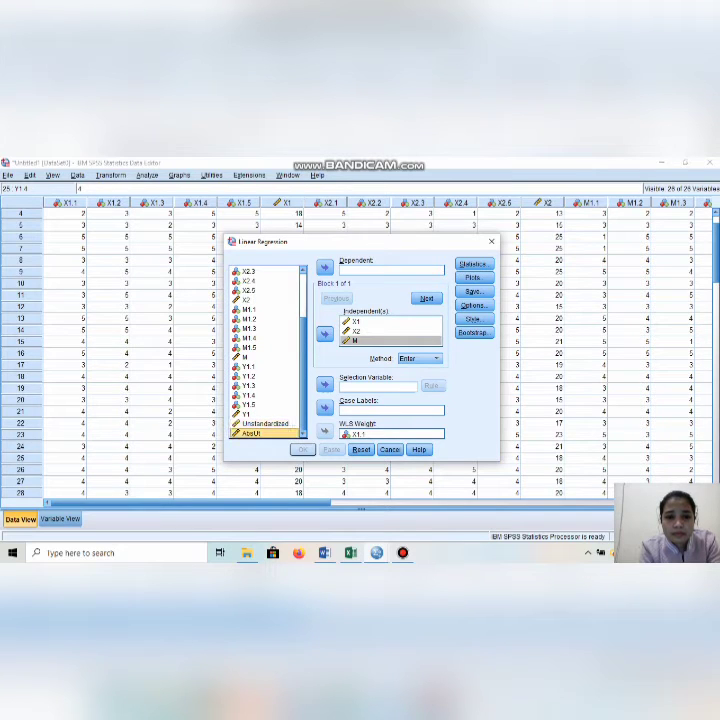
click(250, 414)
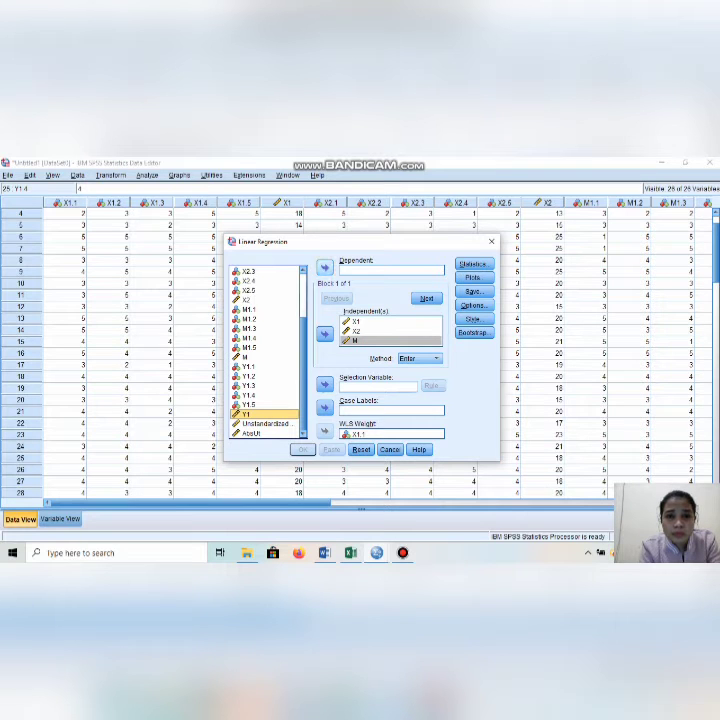
click(324, 267)
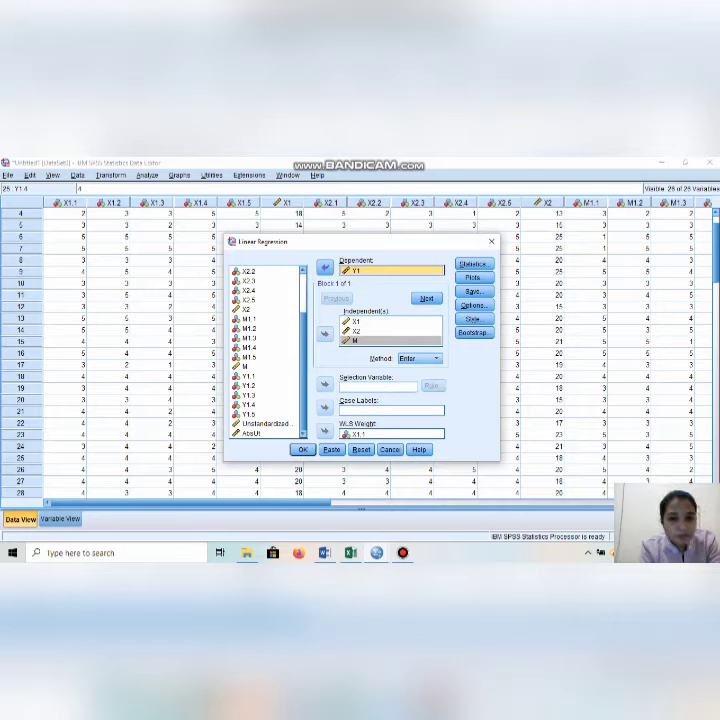
click(250, 414)
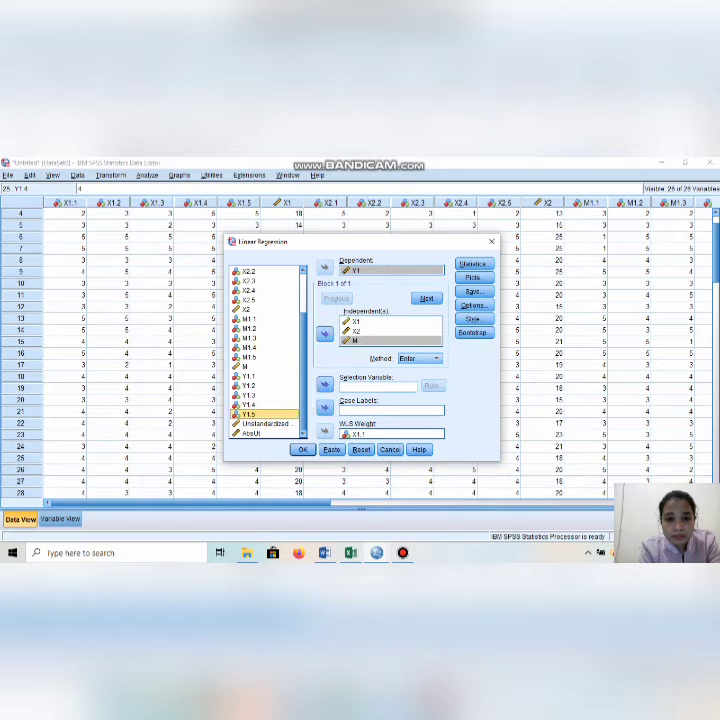
click(303, 450)
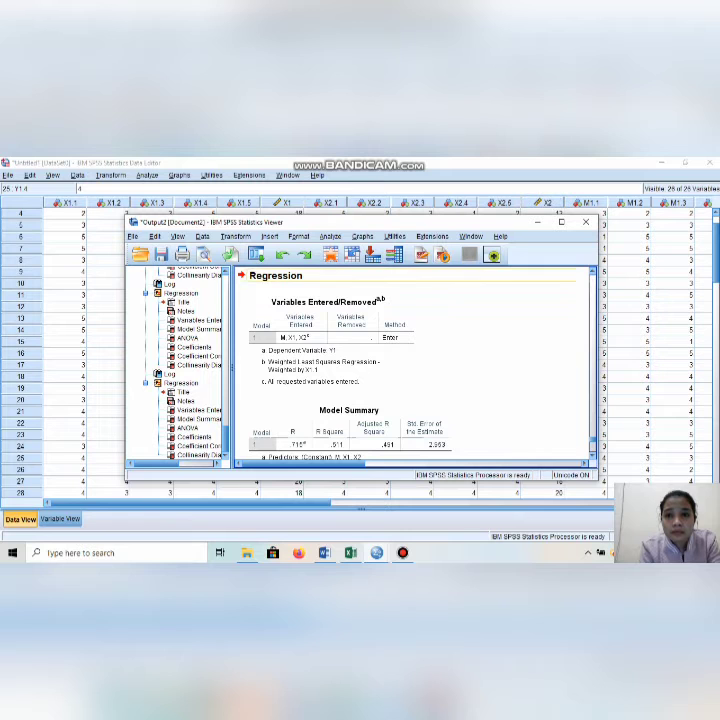
click(538, 222)
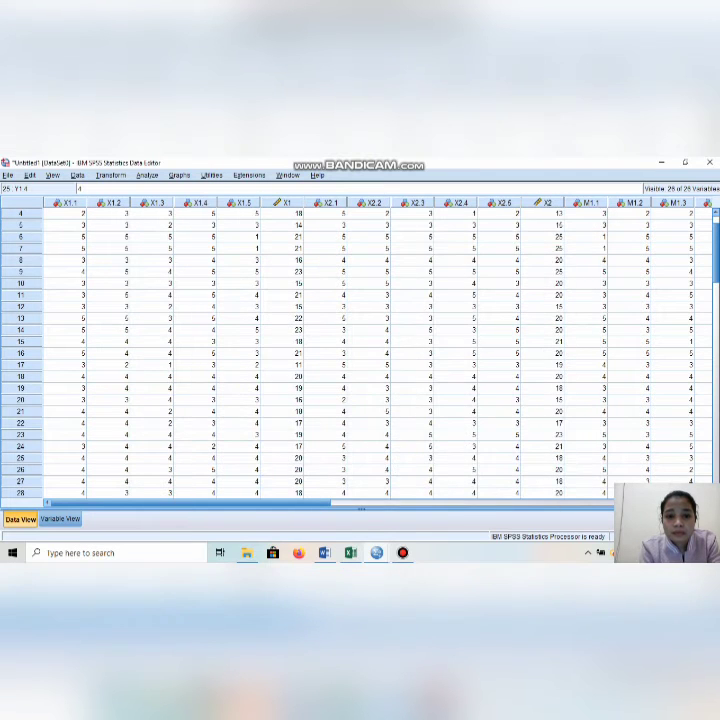
Switch to the Word report and read the path analysis tables, the model 1 and 2 path coefficient calculations, and the structure 1 diagram
click(325, 553)
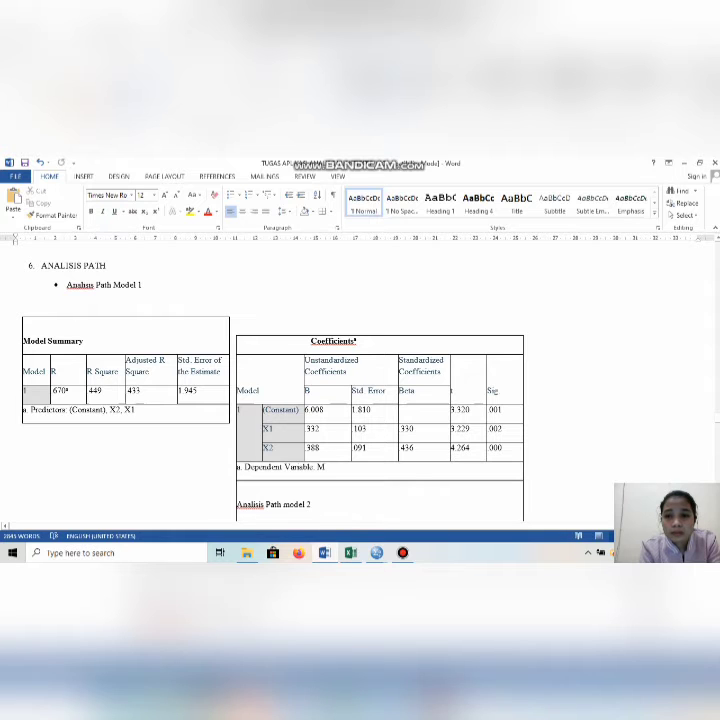
scroll(360, 380, down, 10)
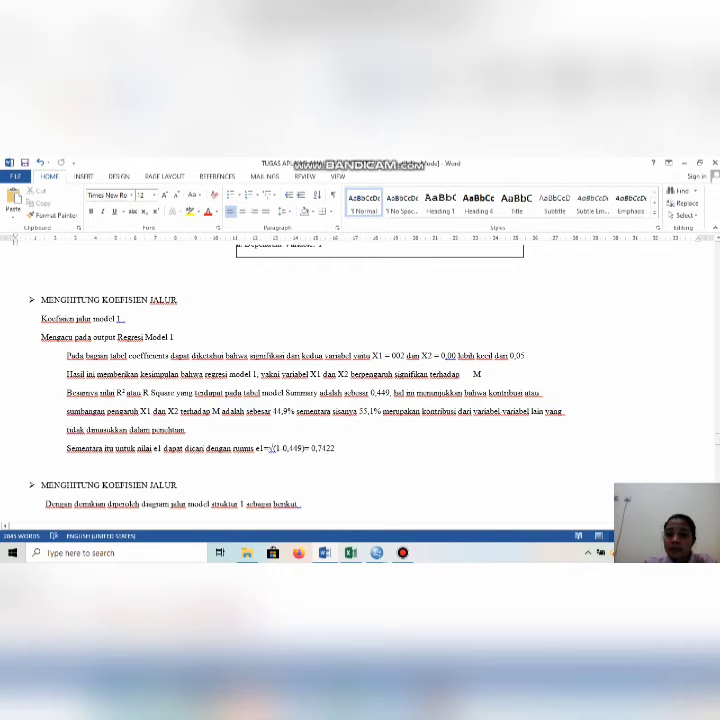
scroll(360, 390, down, 4)
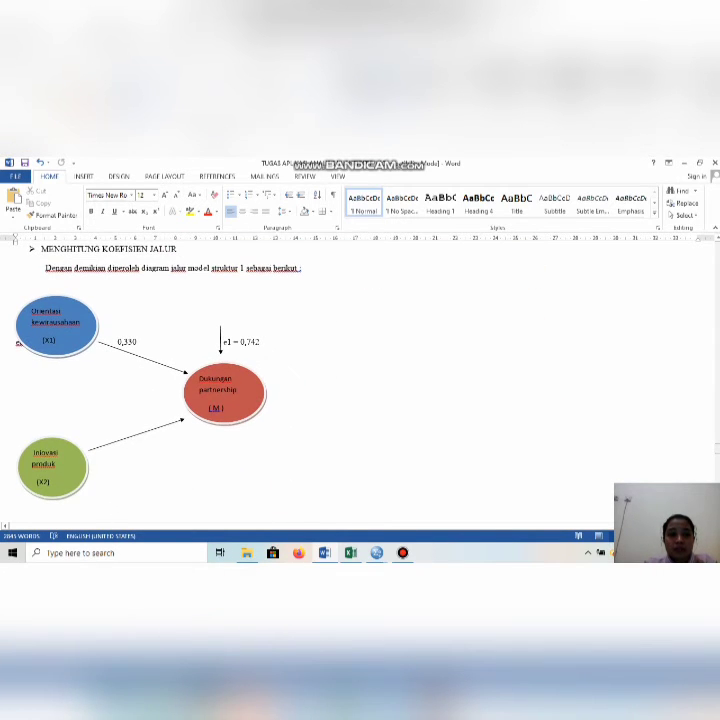
scroll(360, 390, down, 4)
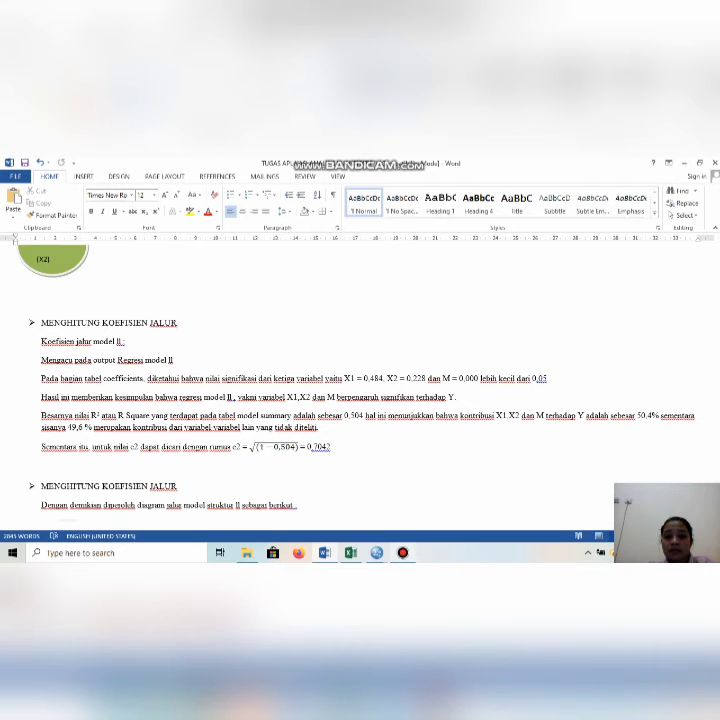
click(403, 553)
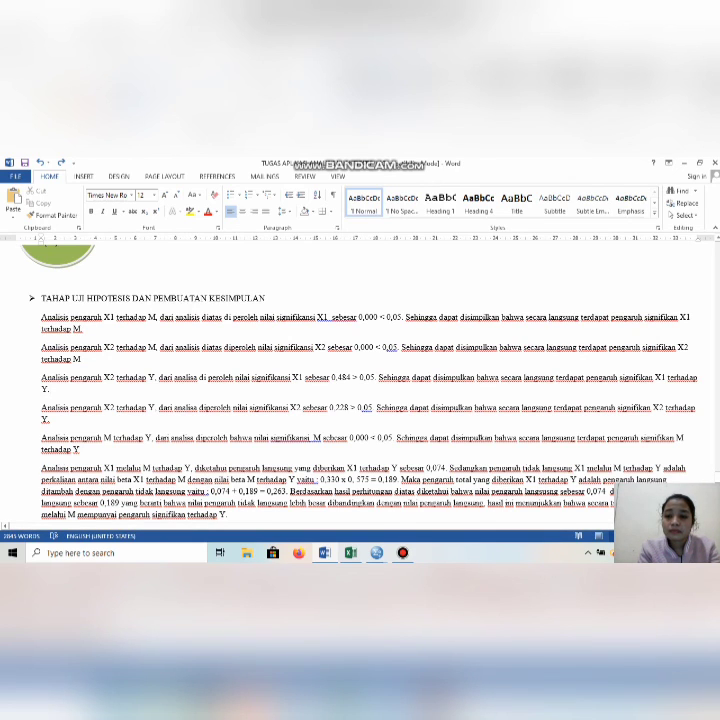
Read the hypothesis conclusions and the Sobel tests of X1 and X2 on Y through M, and bring up the Bandicam recorder
scroll(360, 390, down, 5)
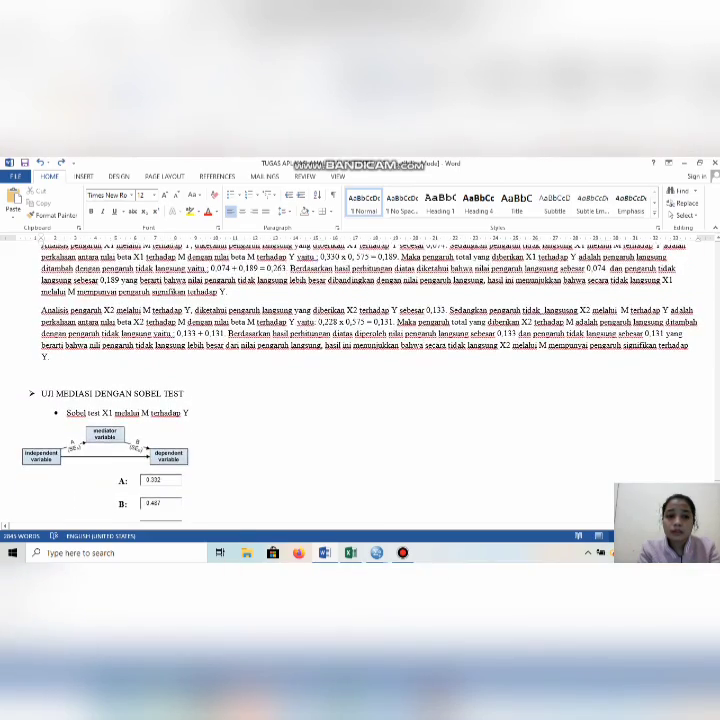
scroll(360, 390, down, 1)
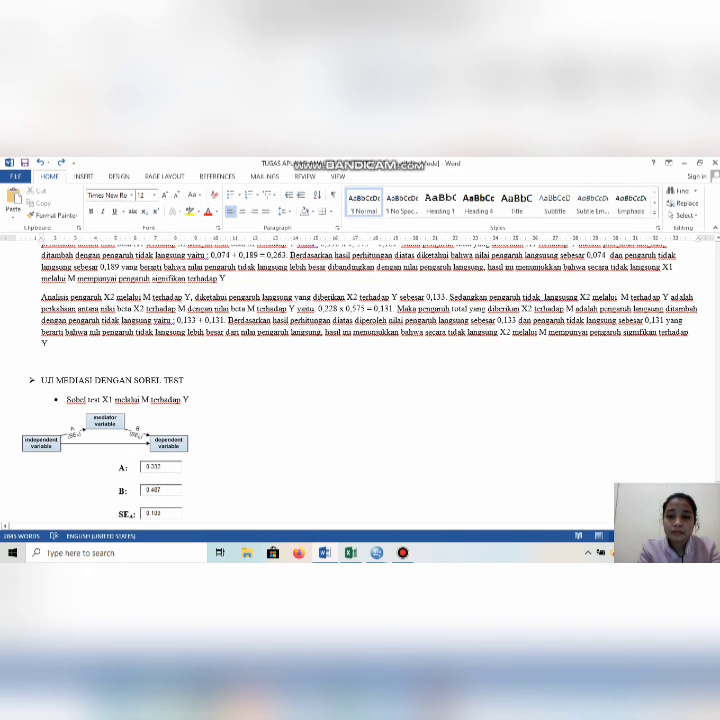
scroll(360, 380, down, 10)
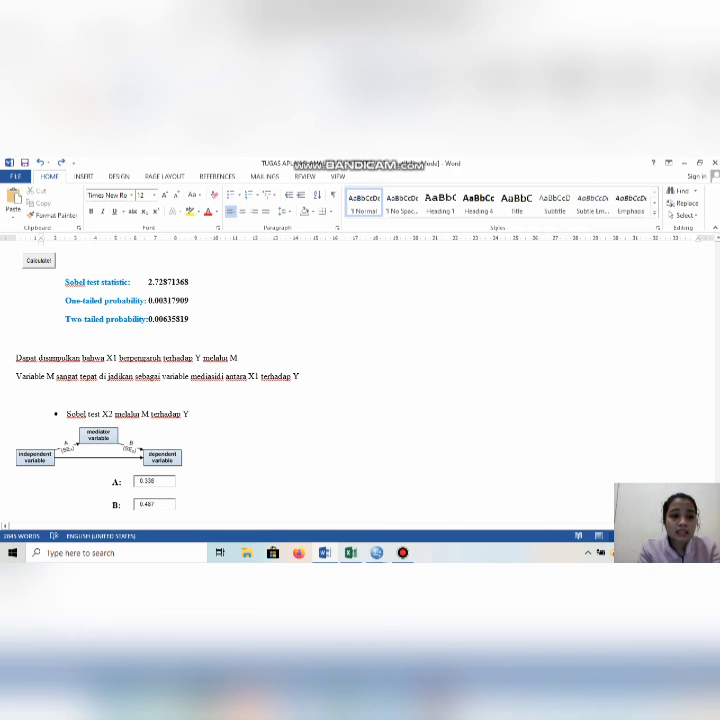
click(183, 430)
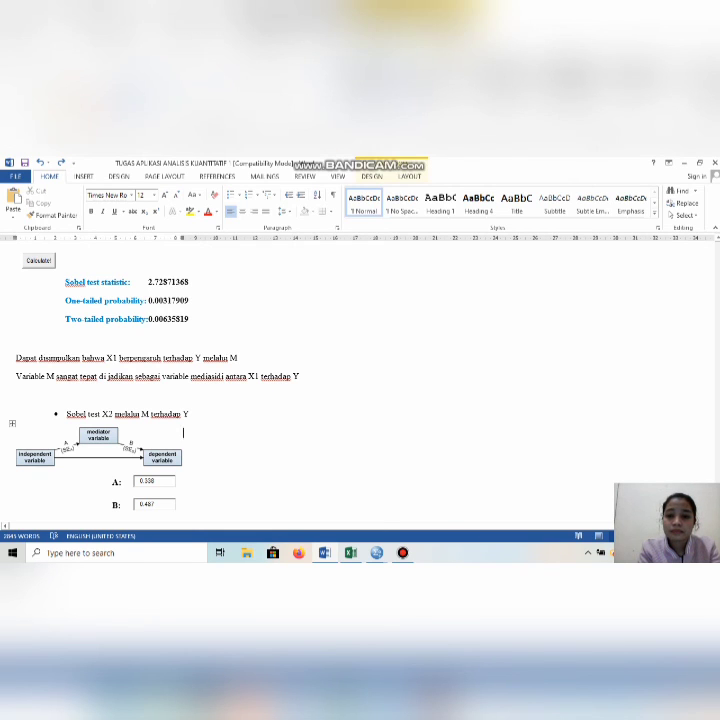
scroll(360, 380, down, 4)
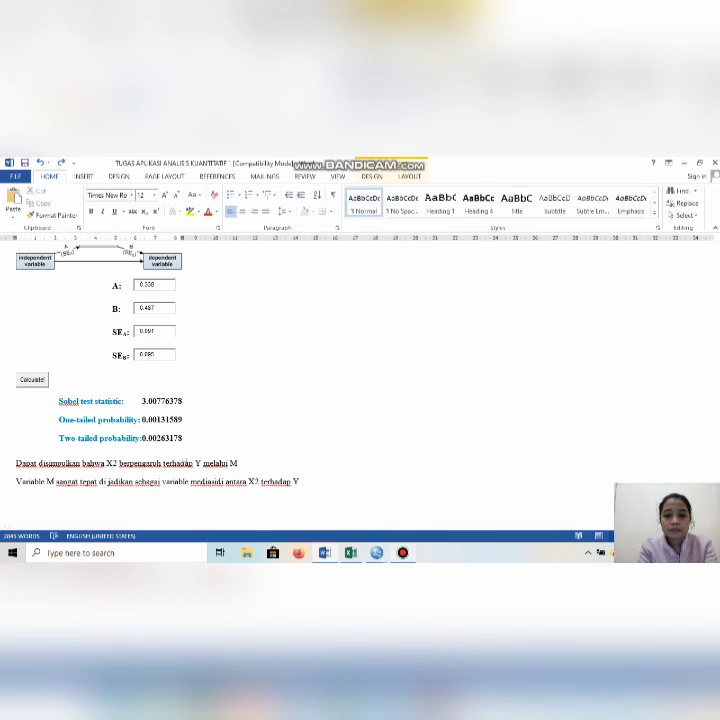
click(403, 553)
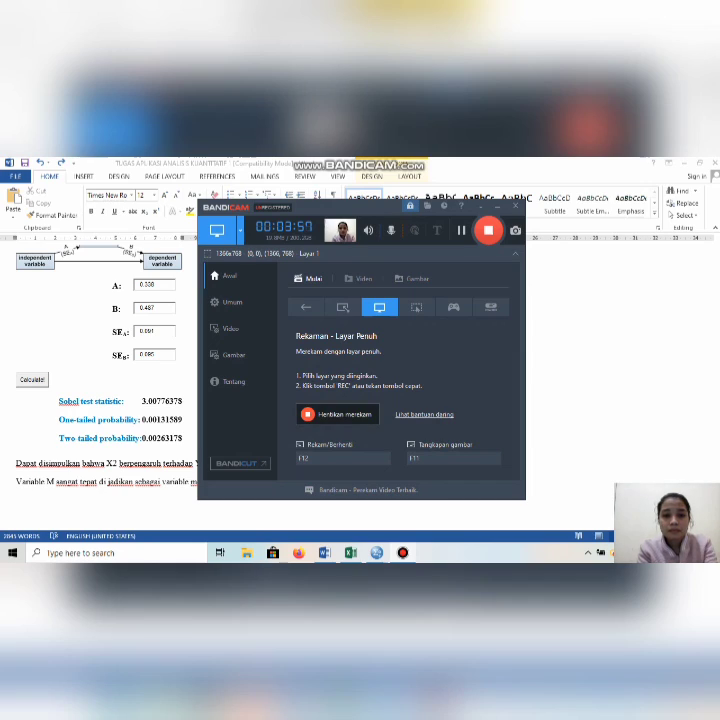